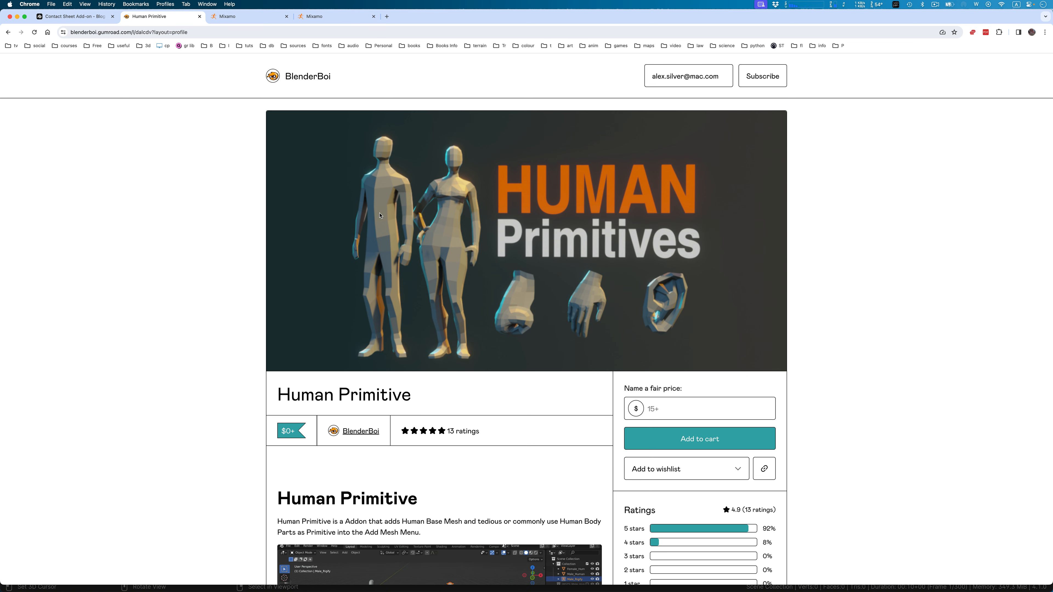
# Review the Human Primitive add-on's product page, including its description, price and ratings.
pyautogui.scroll(-3, 380, 215)
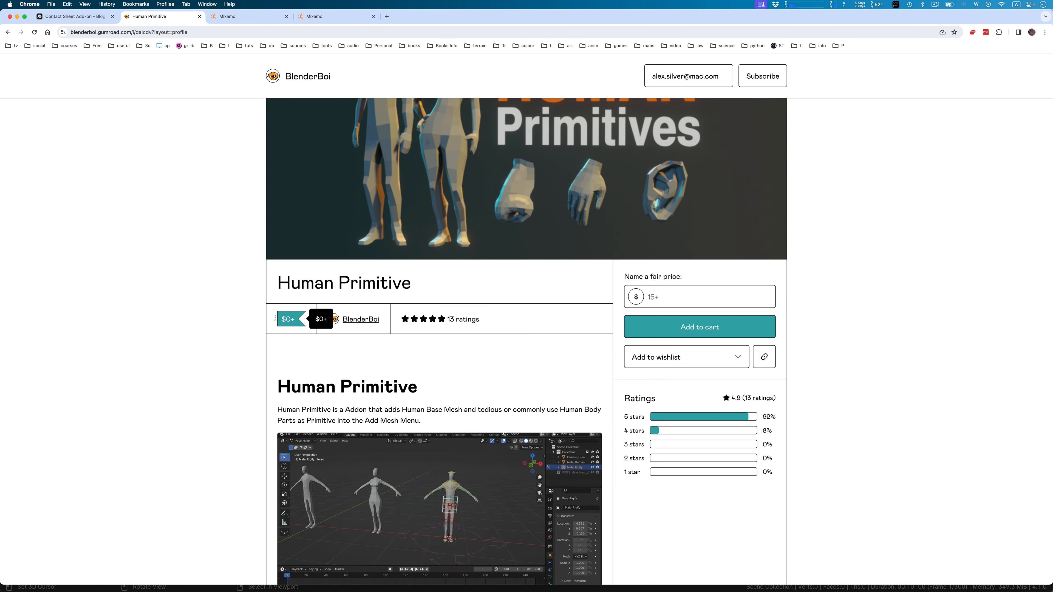
pyautogui.scroll(3, 506, 359)
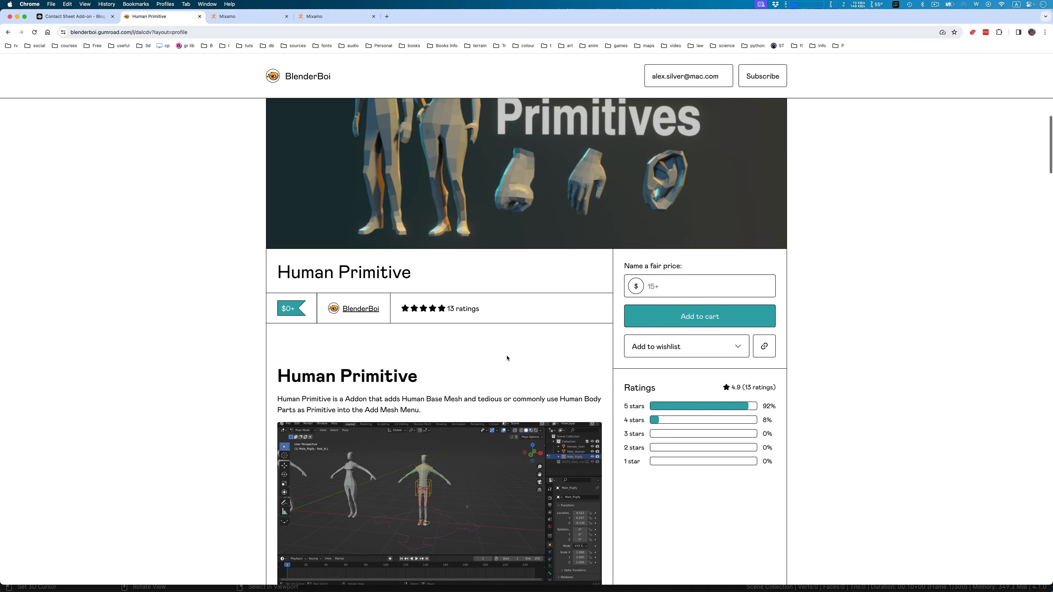
pyautogui.scroll(-8, 507, 357)
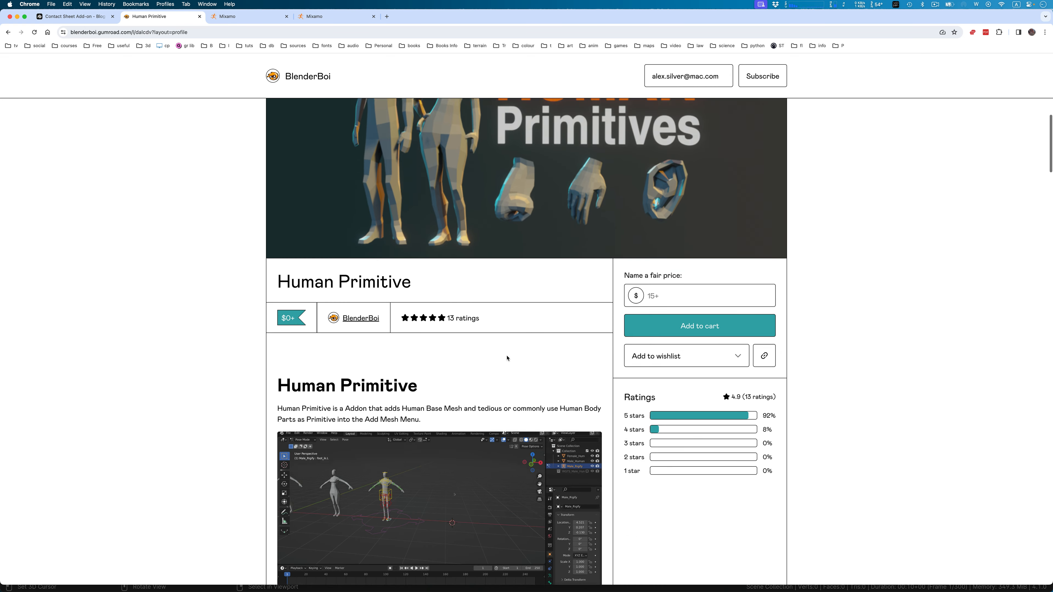
pyautogui.scroll(8, 507, 357)
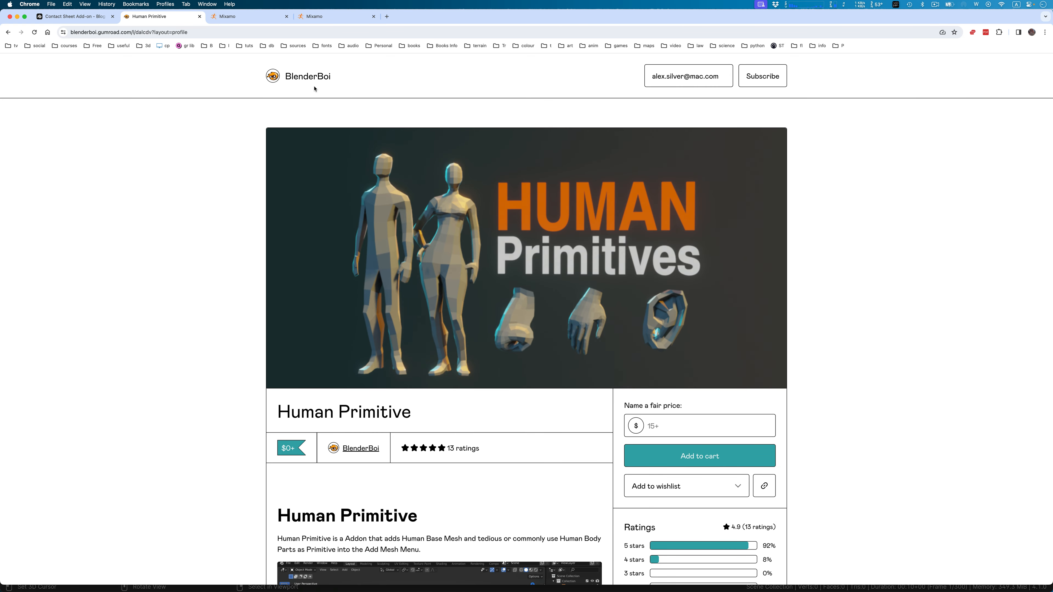
pyautogui.click(303, 75)
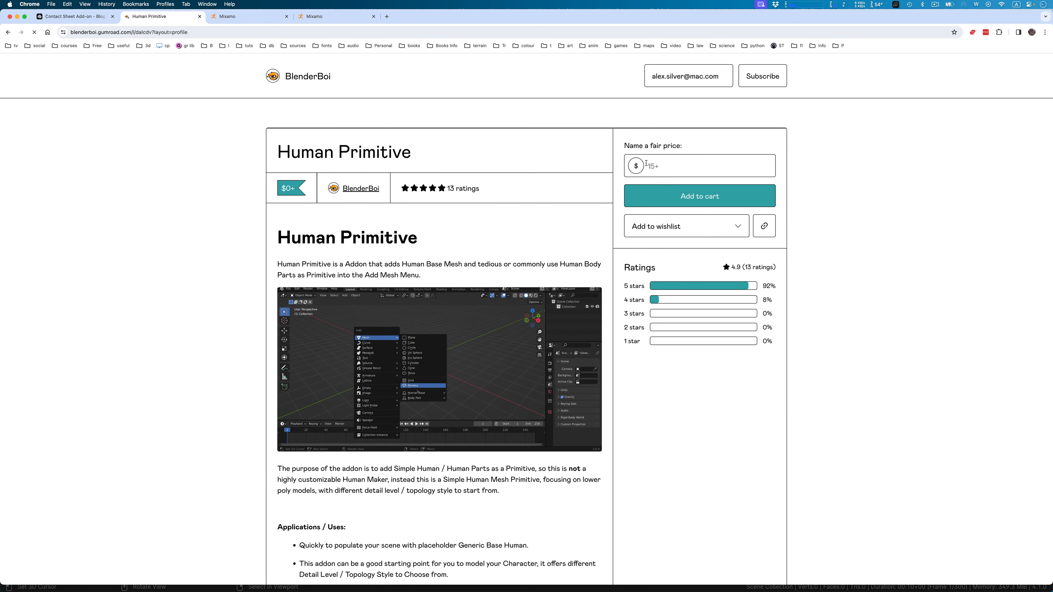
pyautogui.scroll(-2, 448, 224)
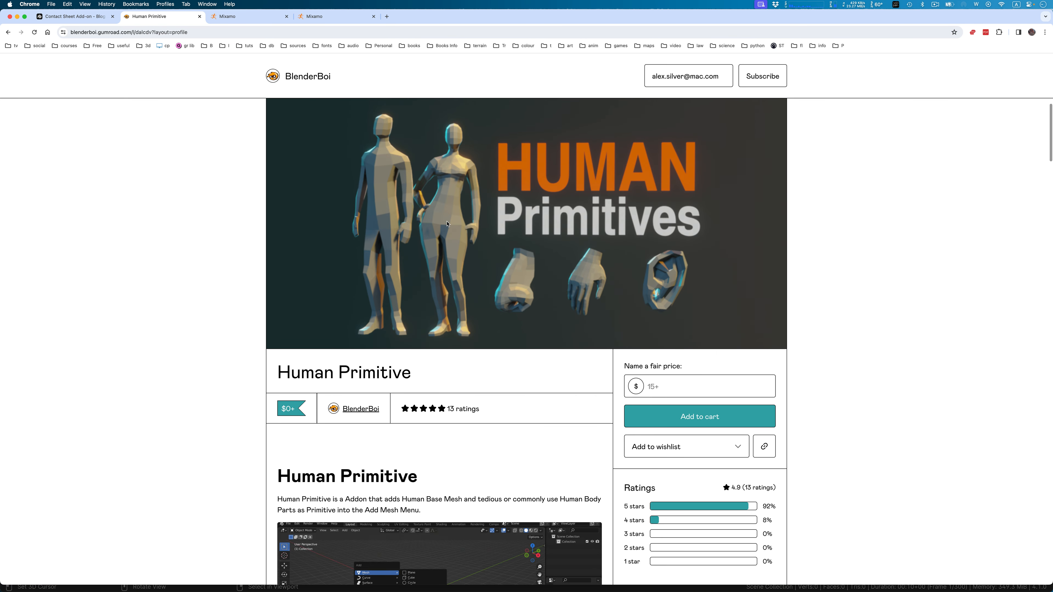
# Switch to Blender and add a Human (Male) base mesh to the scene.
pyautogui.press('super+Tab')
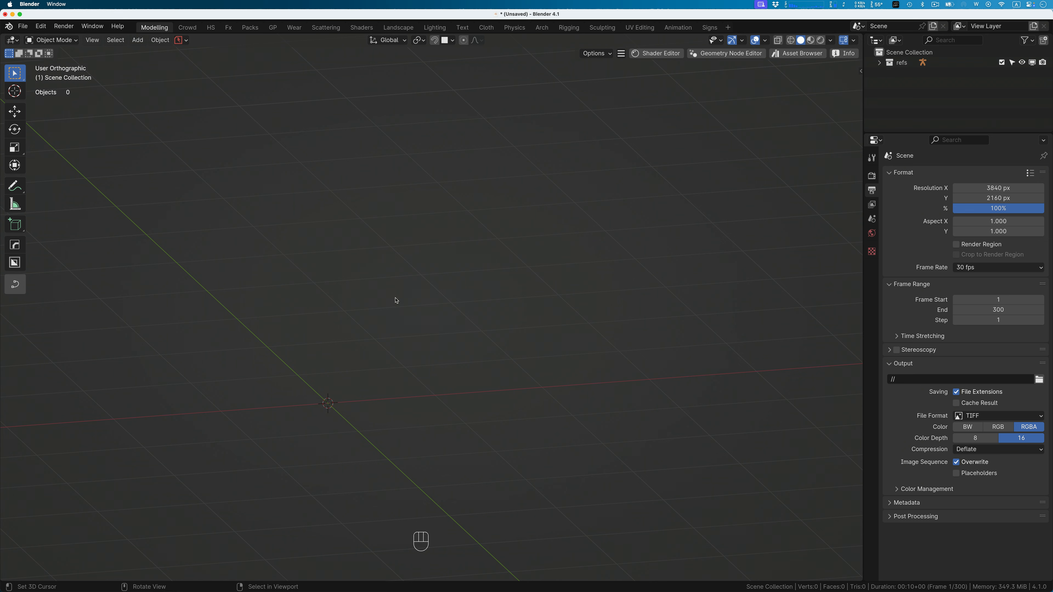
pyautogui.hotkey('shift', 'a')
pyautogui.moveTo(330, 198)
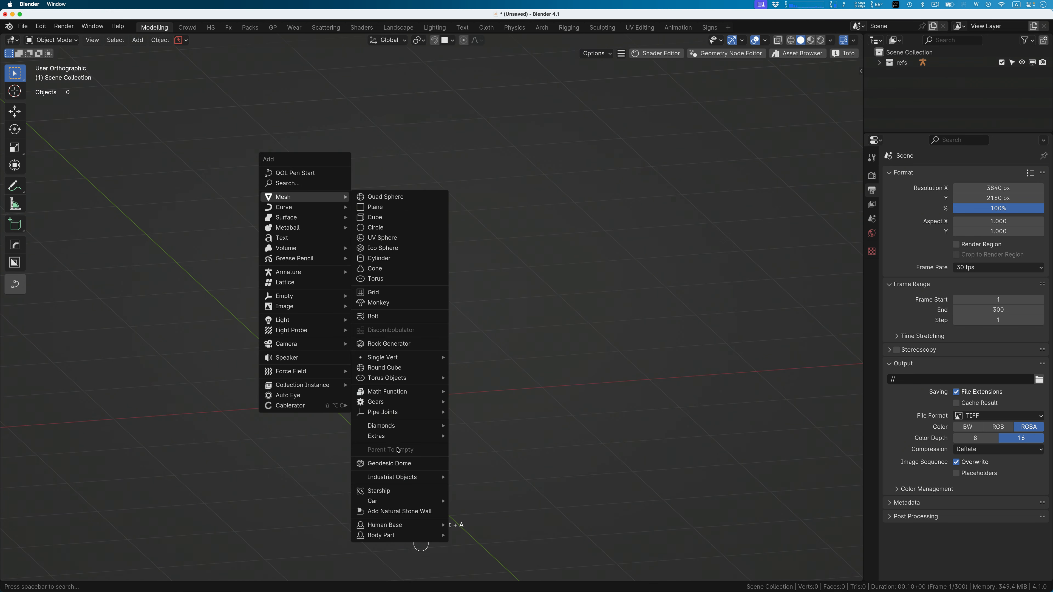
pyautogui.moveTo(408, 531)
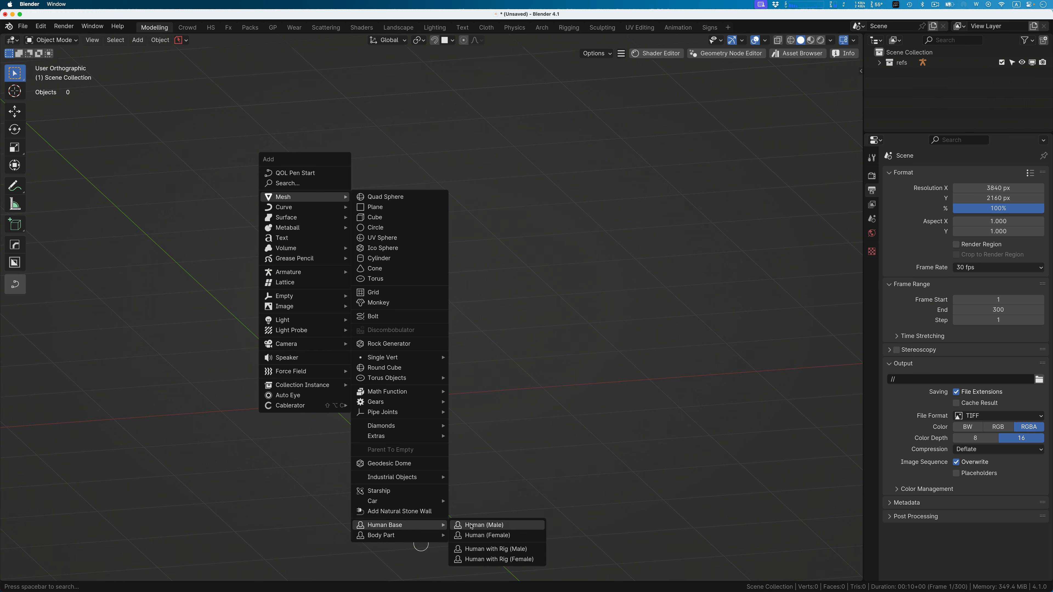
pyautogui.click(490, 526)
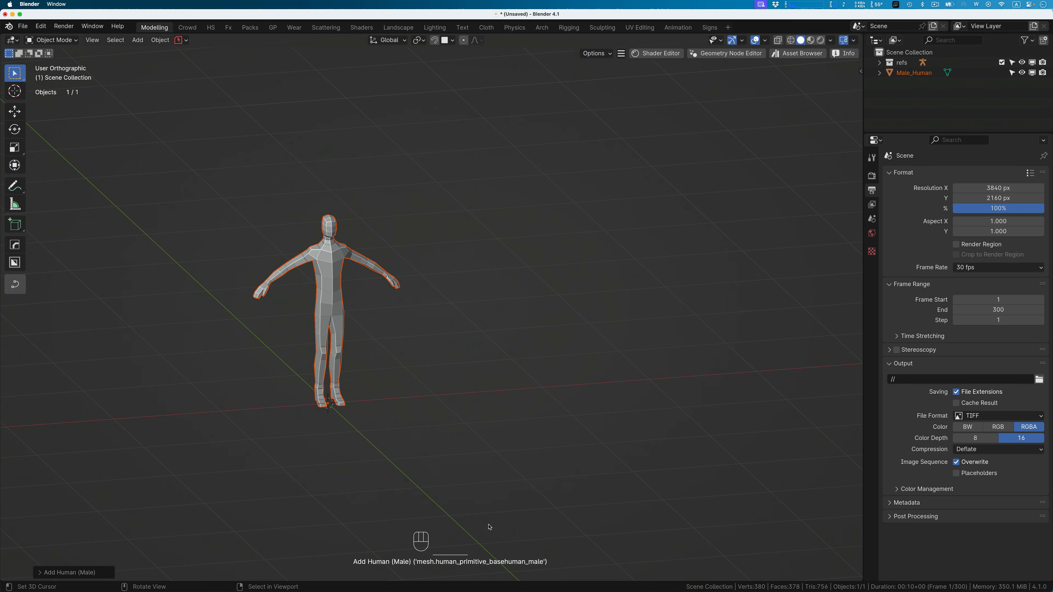
pyautogui.moveTo(301, 350); pyautogui.dragTo(355, 276, button='middle')
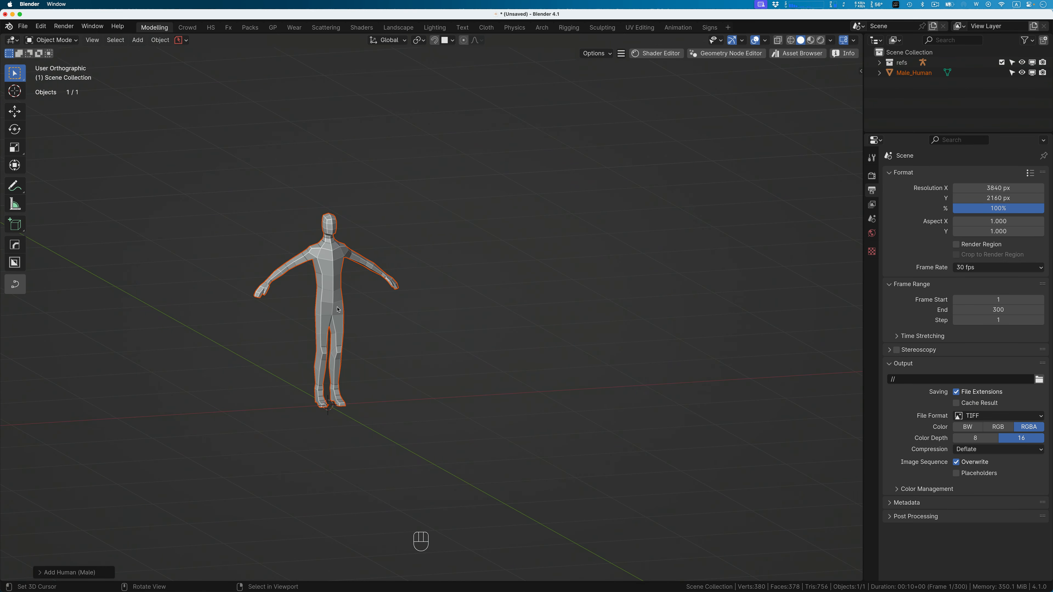
# Expand the Human (Male) creation settings, preview mesh versions 2 and 3, and return to version 1.
pyautogui.click(41, 572)
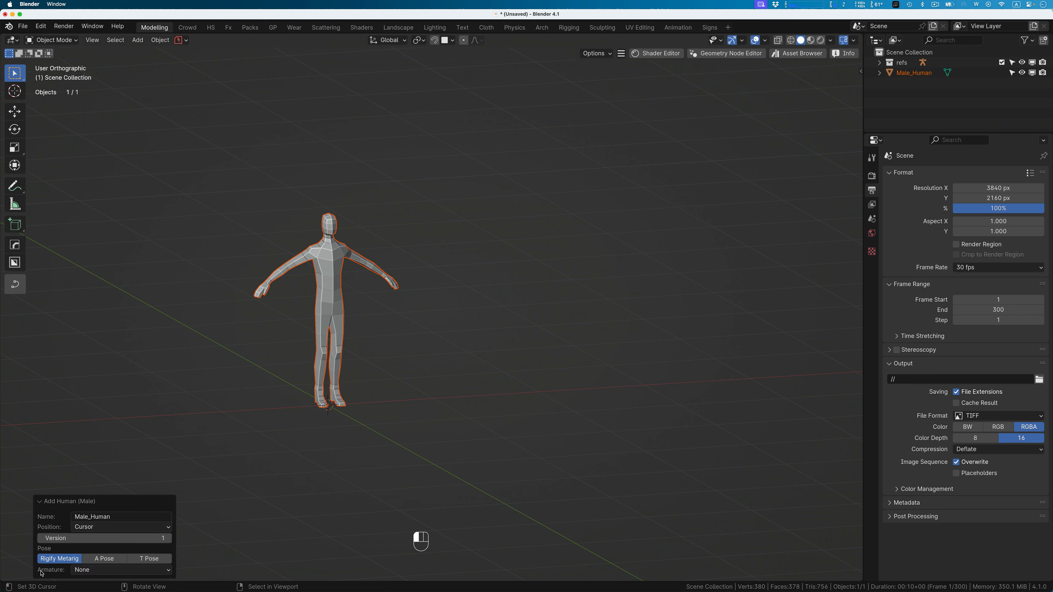
pyautogui.click(81, 518)
pyautogui.click(52, 518)
pyautogui.click(85, 527)
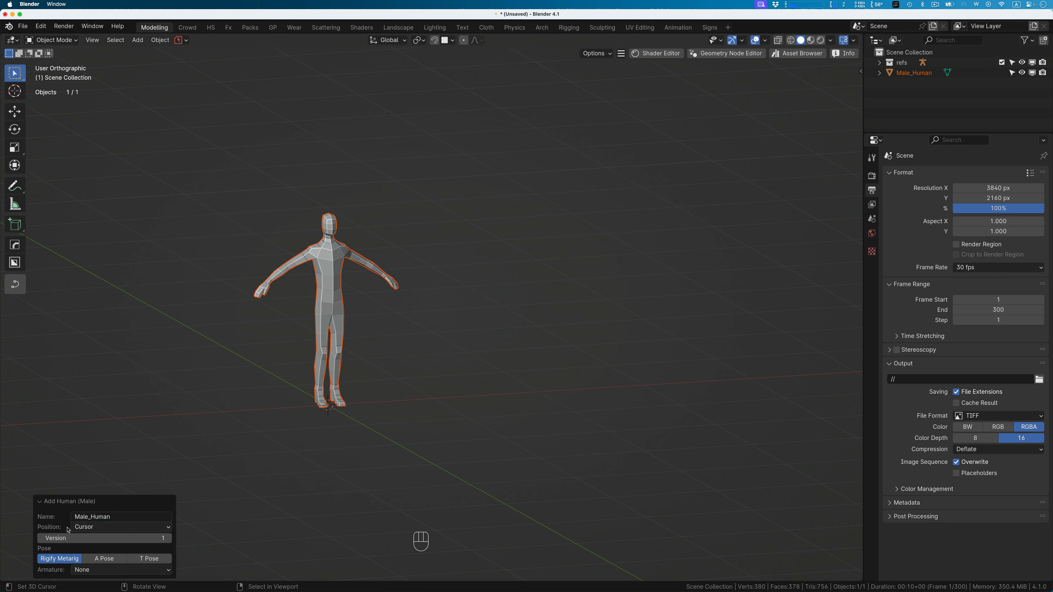
pyautogui.click(169, 538)
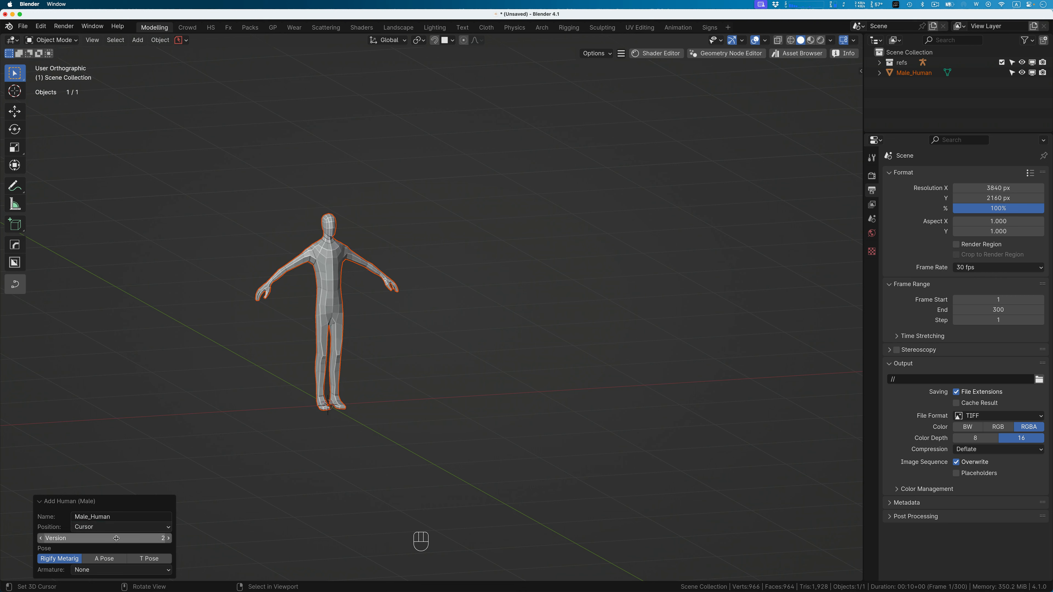
pyautogui.click(169, 538)
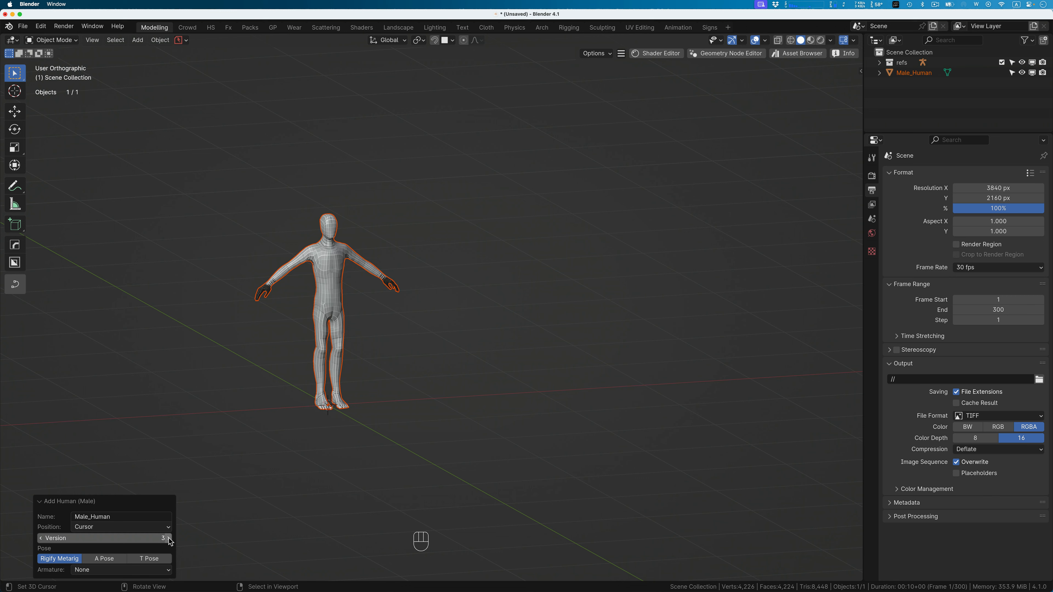
pyautogui.click(41, 538)
pyautogui.click(41, 538)
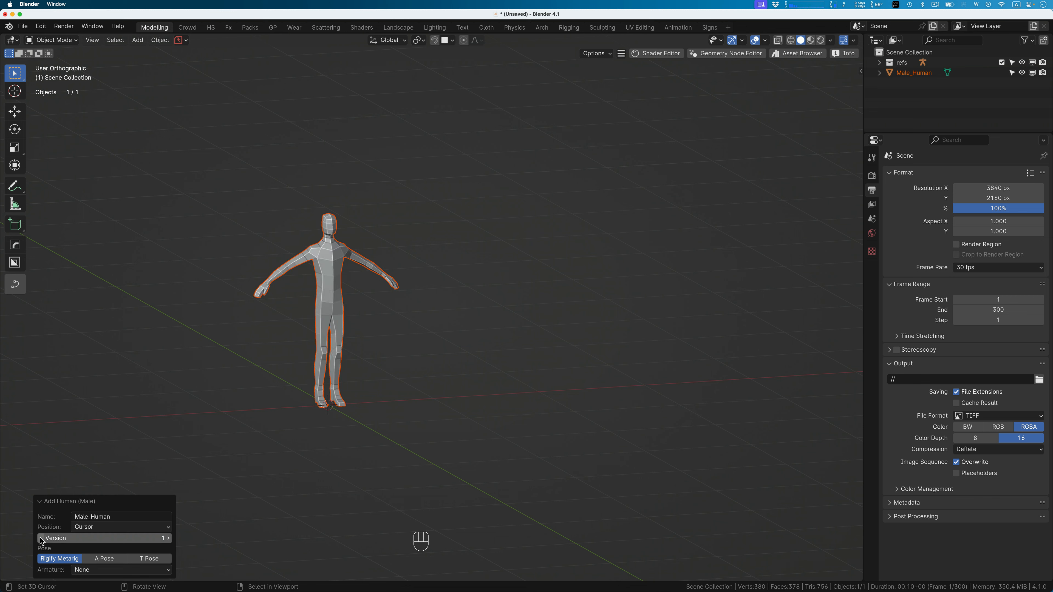
# Set the male human's armature option to Rigify.
pyautogui.click(103, 571)
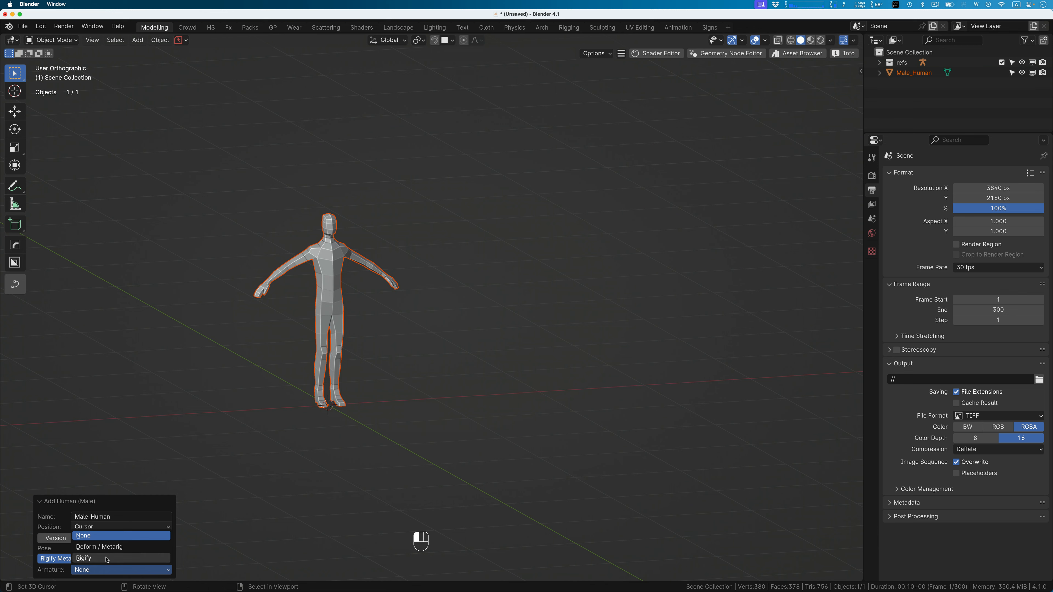
pyautogui.click(107, 558)
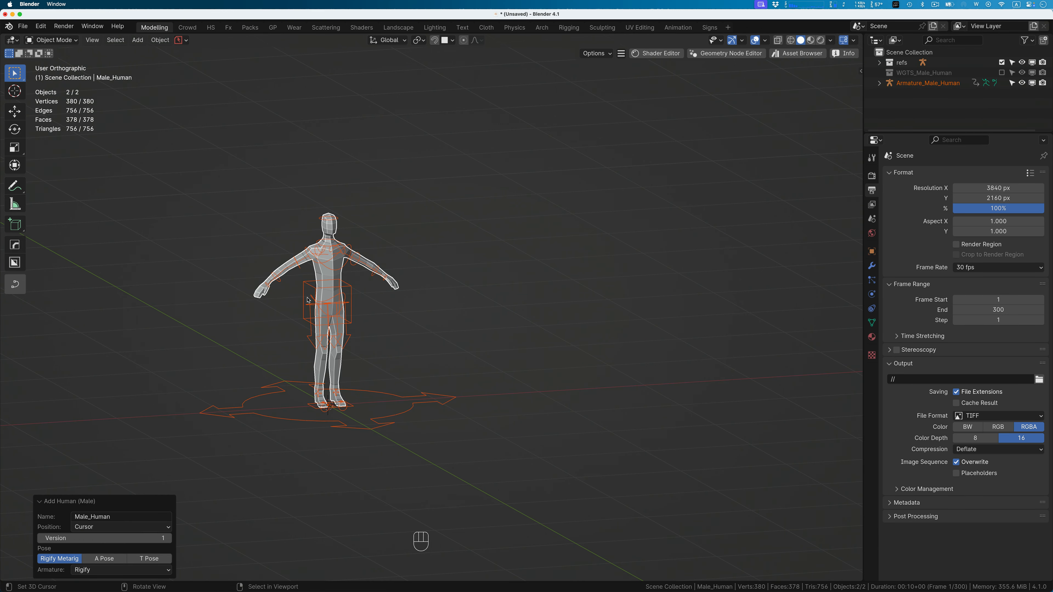
pyautogui.hscroll(5, 308, 300)
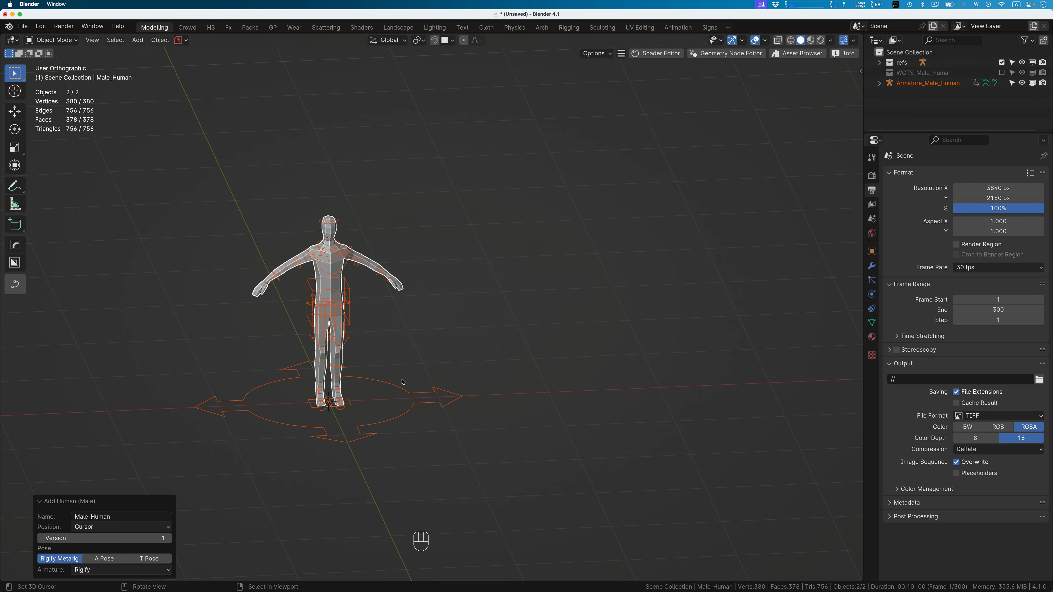
# Select the male human's armature and put it into Pose Mode.
pyautogui.click(413, 395)
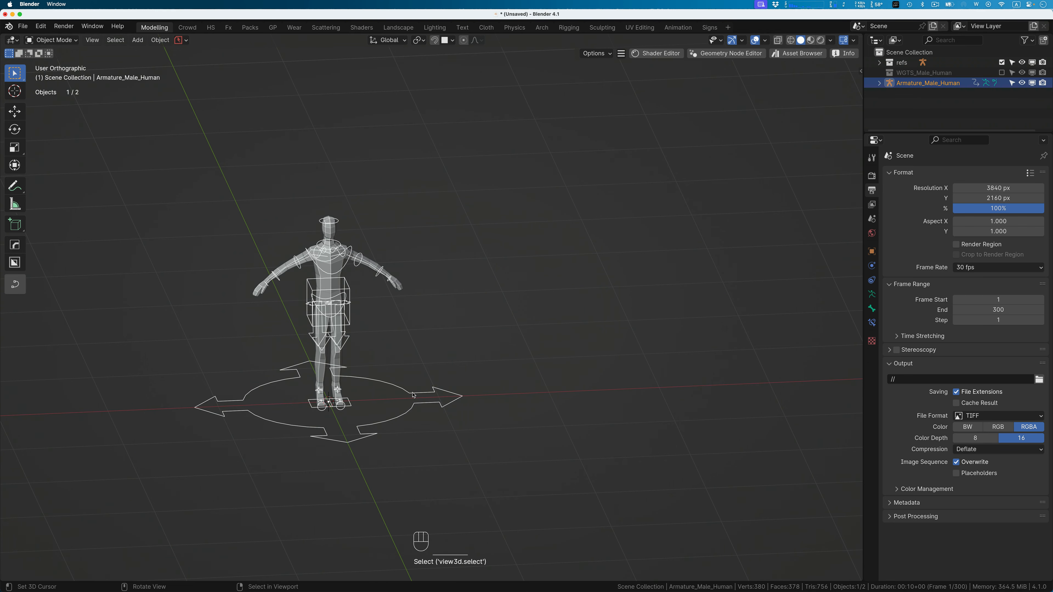
pyautogui.press('g')
pyautogui.press('Escape')
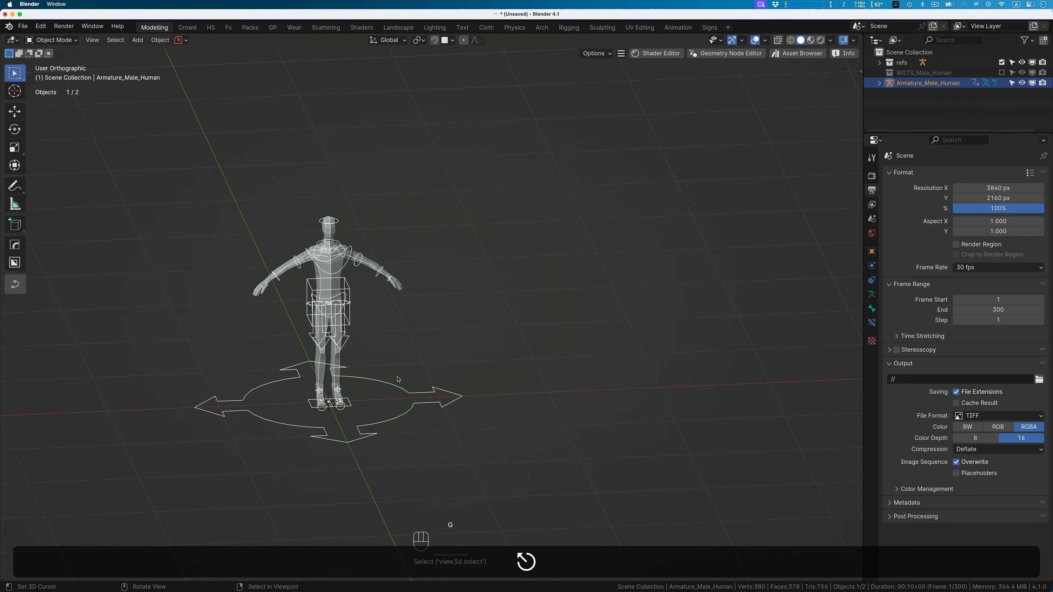
pyautogui.hscroll(2, 396, 378)
pyautogui.hscroll(-2, 396, 377)
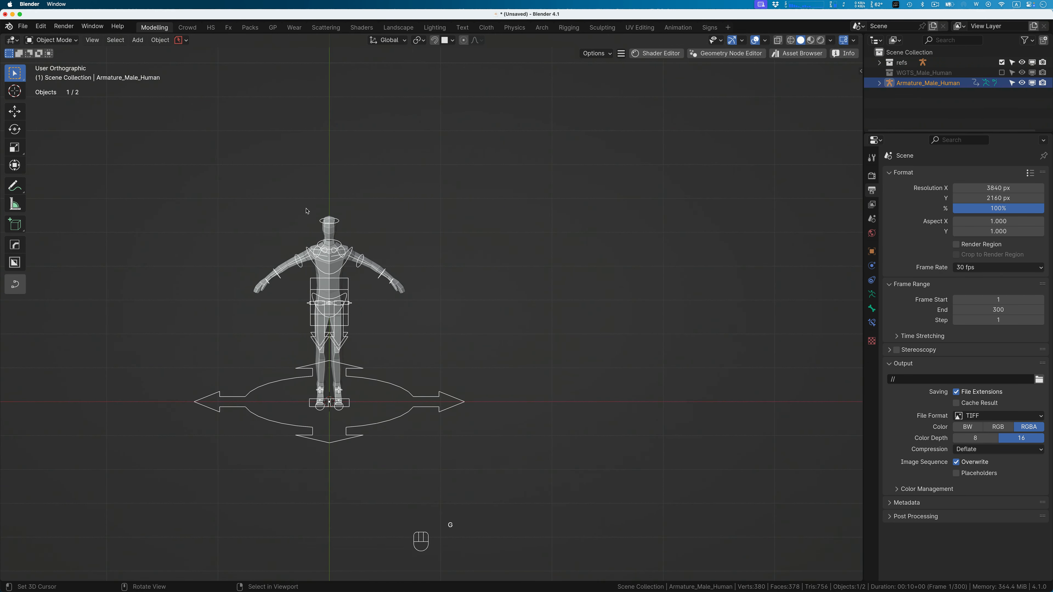
pyautogui.click(69, 42)
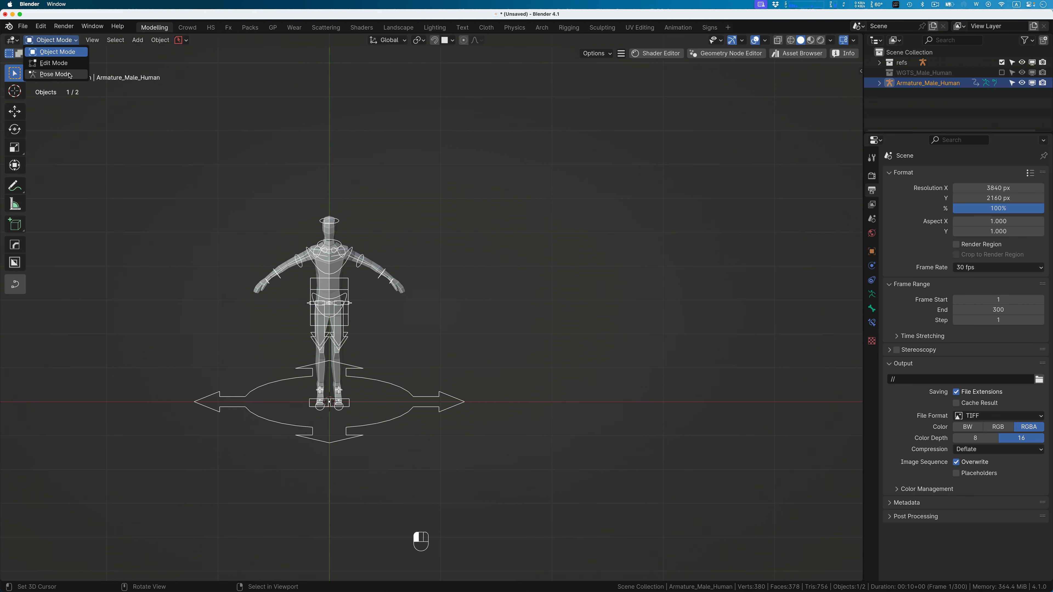
pyautogui.click(69, 75)
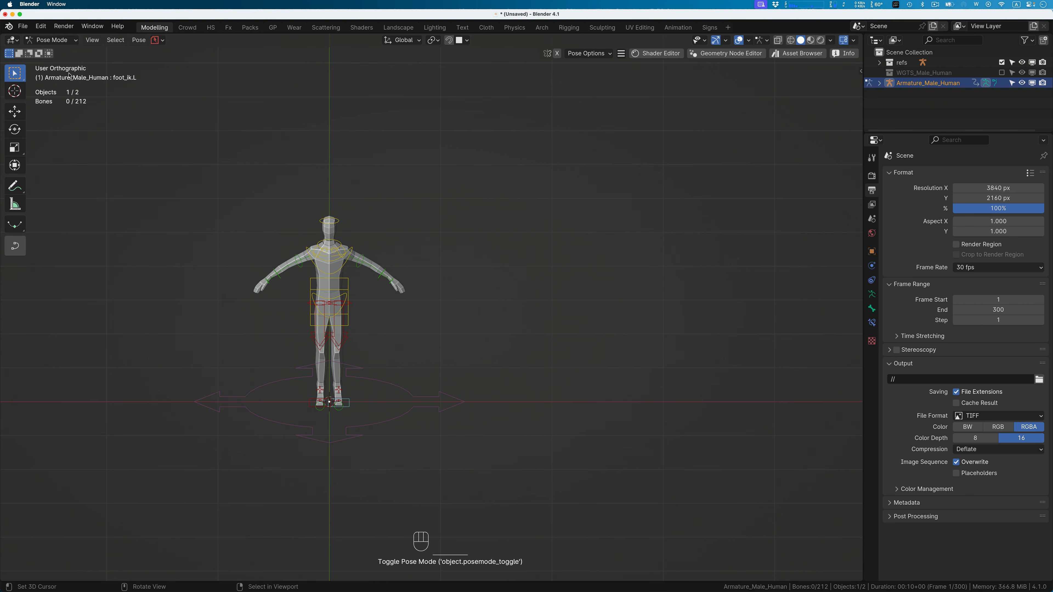
# Try moving and rotating the torso control bone of the rig.
pyautogui.rightClick(347, 291)
pyautogui.moveTo(348, 292); pyautogui.dragTo(357, 297, button='middle')
pyautogui.press('g')
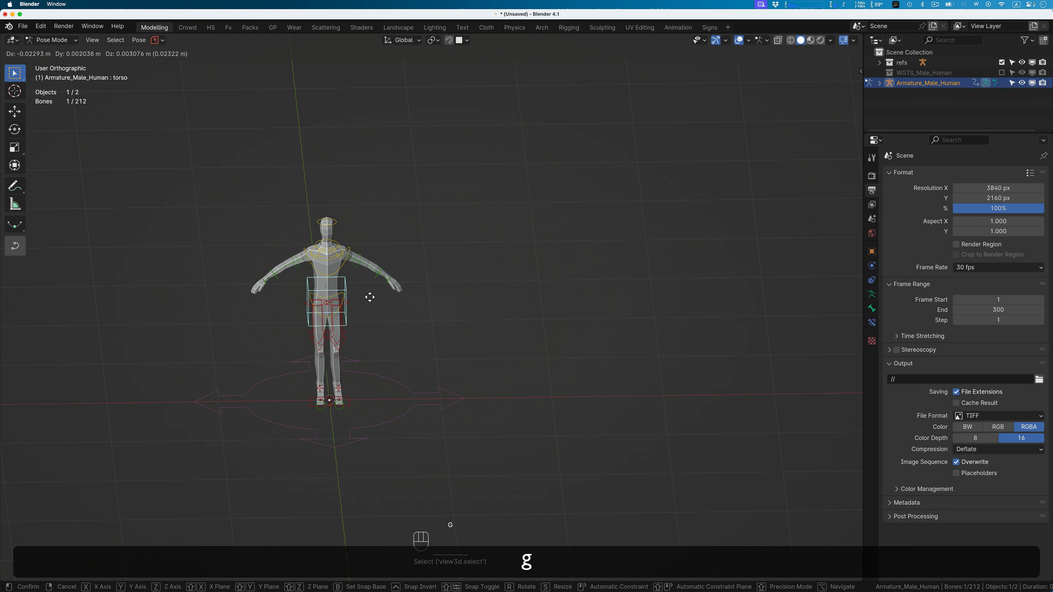
pyautogui.press('r')
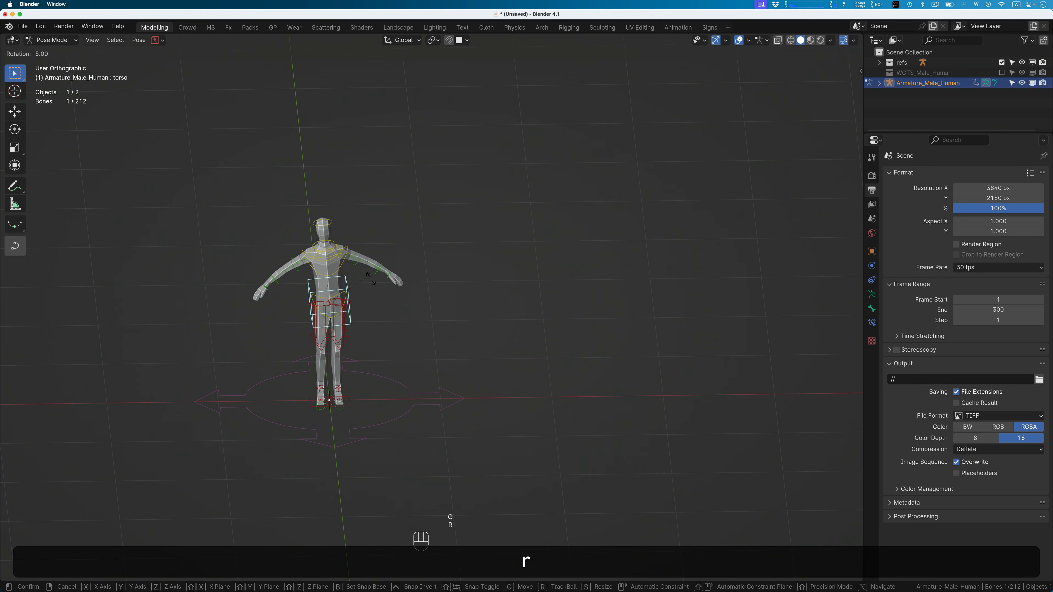
pyautogui.rightClick(371, 286)
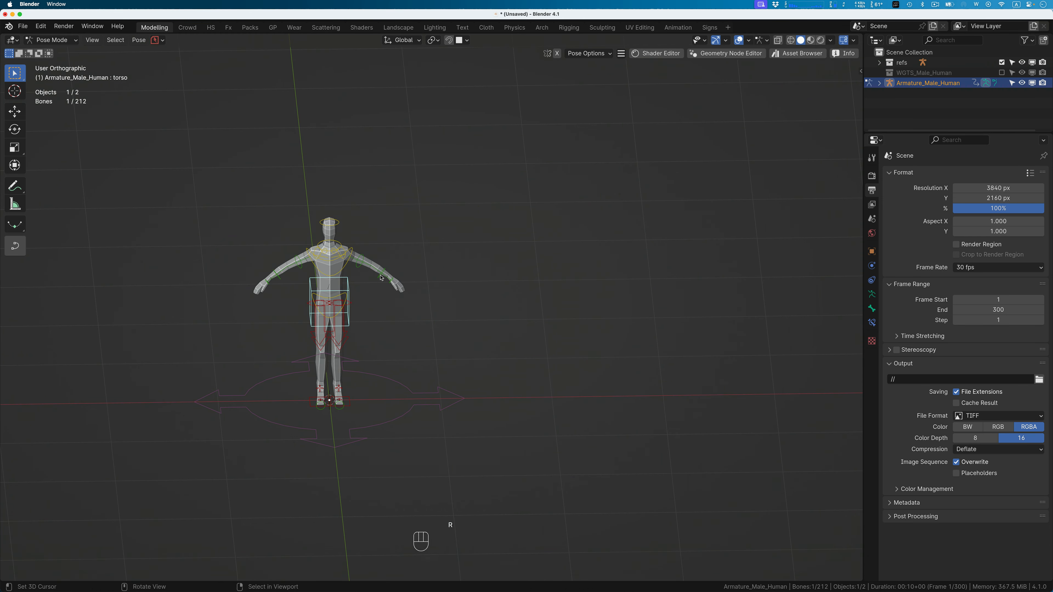
# Try rotating the left forearm control bone of the rig.
pyautogui.rightClick(393, 290)
pyautogui.press('r')
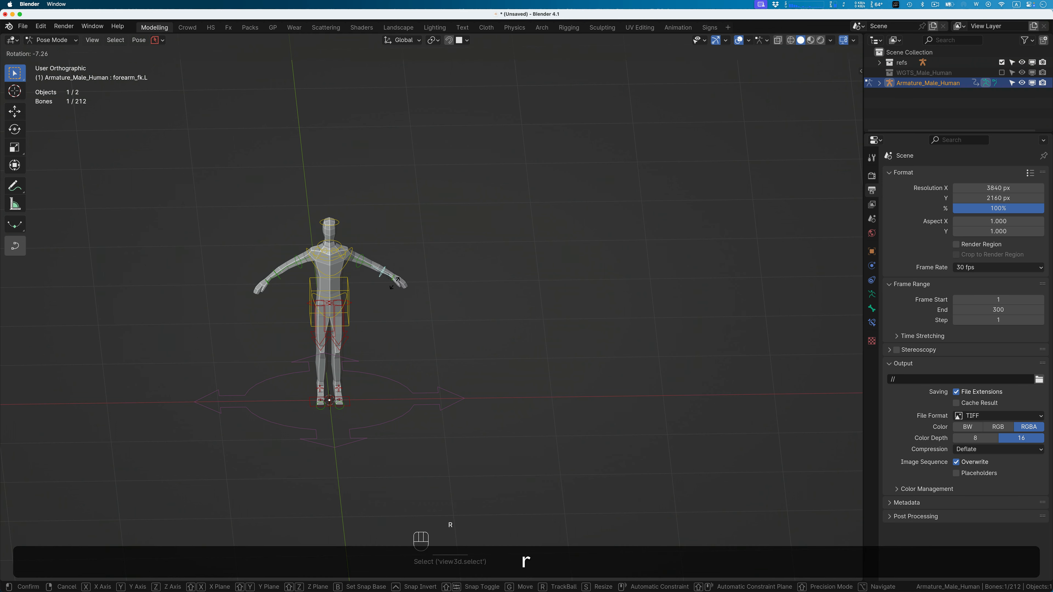
pyautogui.press('Escape')
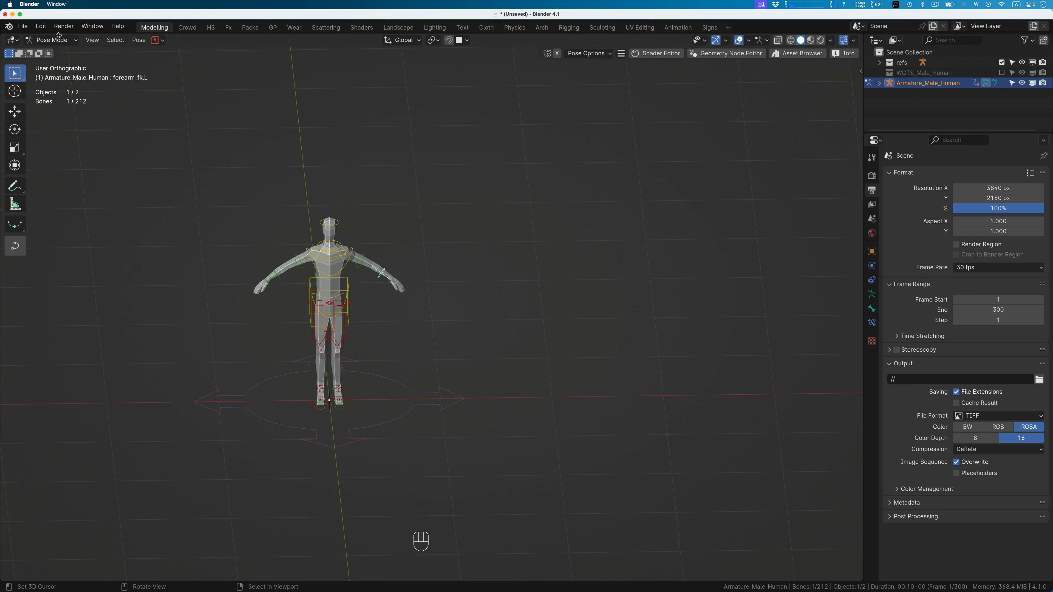
# Return the armature to Object Mode and delete it.
pyautogui.click(52, 40)
pyautogui.hotkey('ctrl', 'Tab')
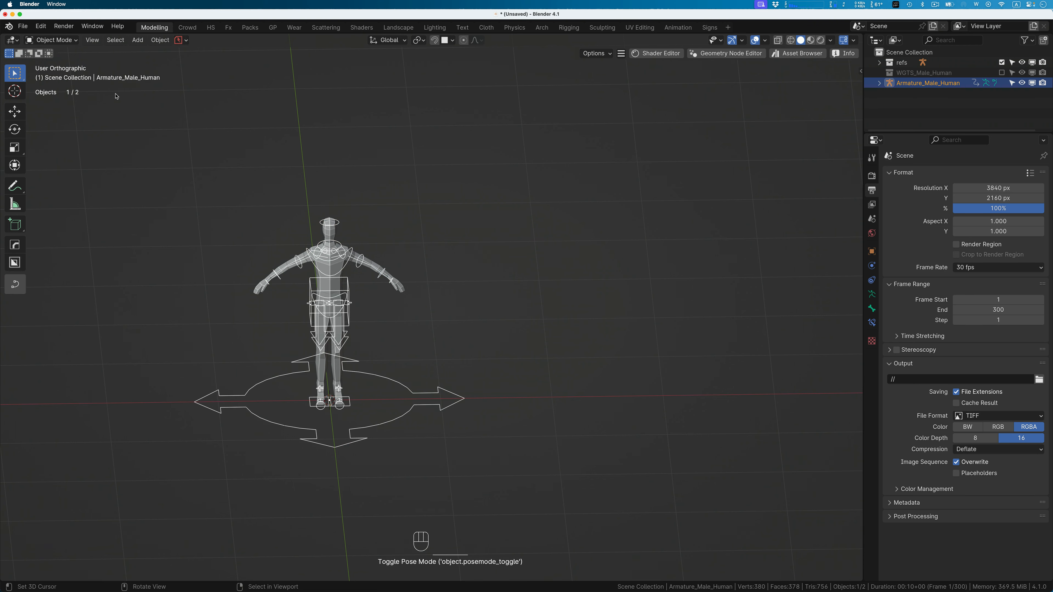
pyautogui.press('x')
pyautogui.click(349, 290)
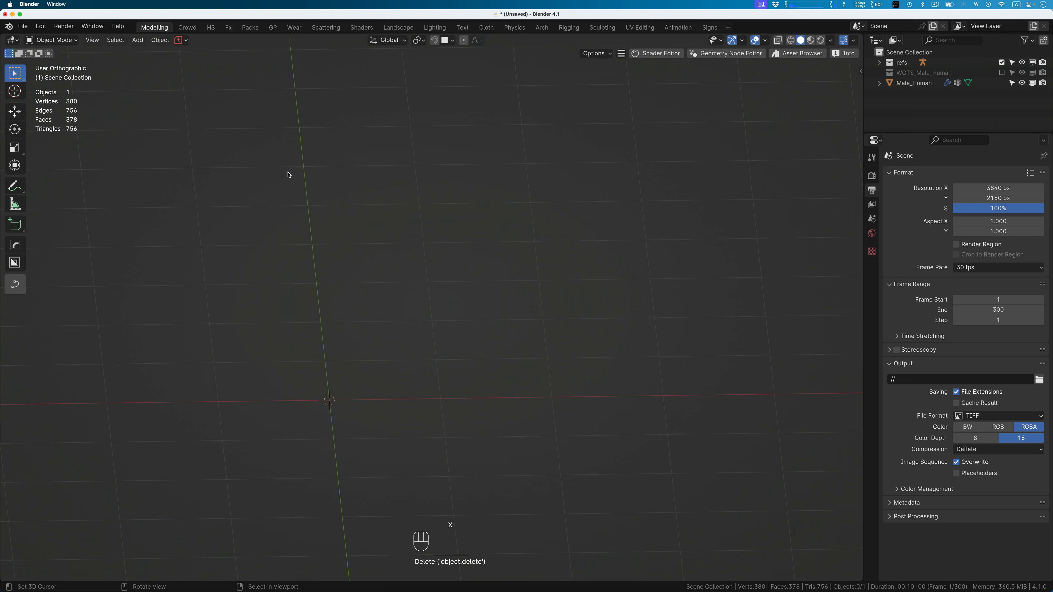
# Add another Human (Male) base mesh and set its pose to A Pose.
pyautogui.hotkey('shift', 'a')
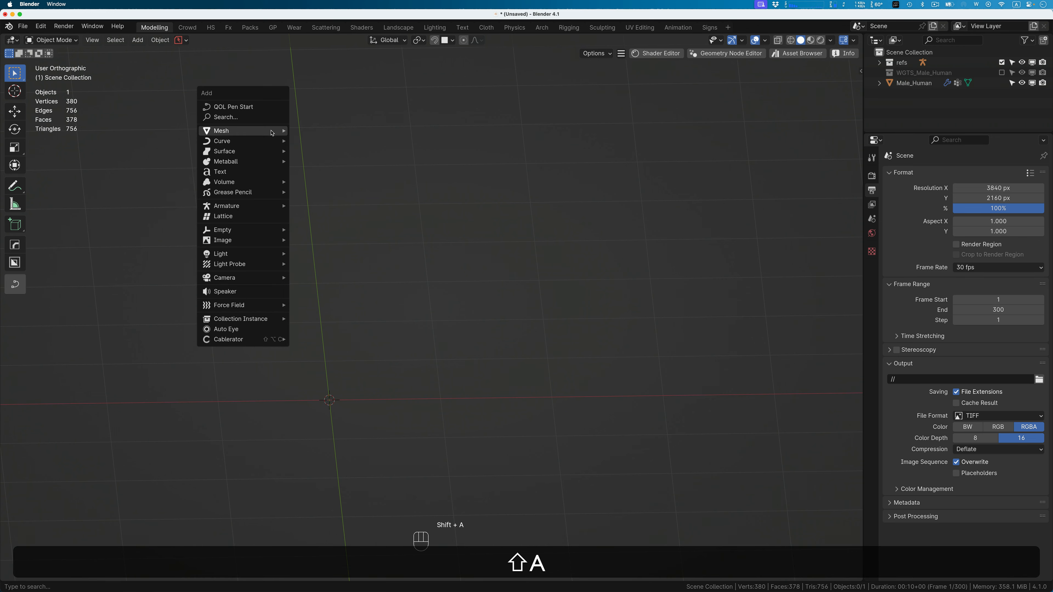
pyautogui.moveTo(272, 131)
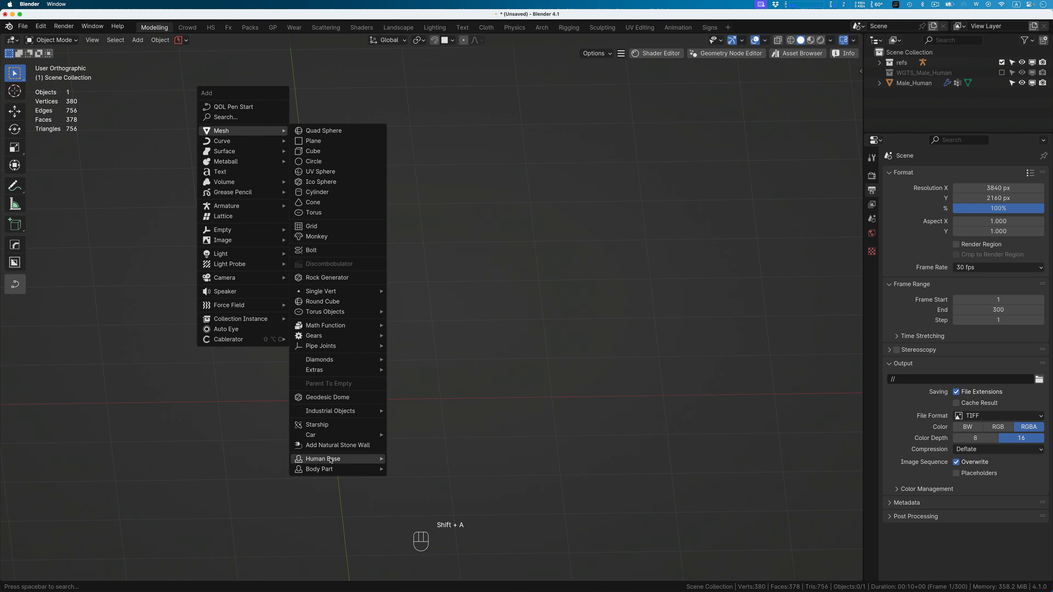
pyautogui.moveTo(336, 459)
pyautogui.click(400, 461)
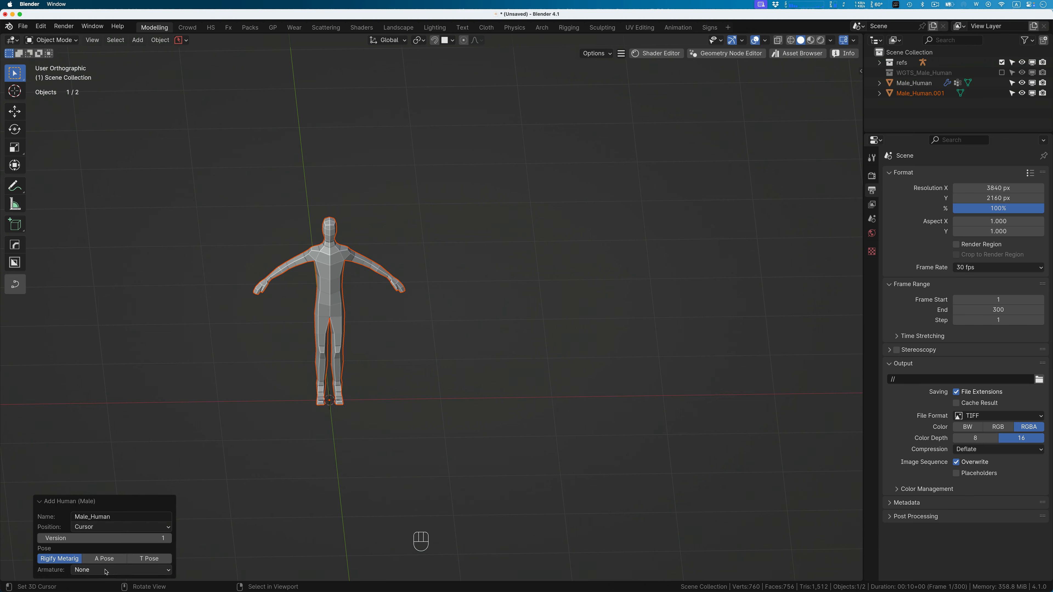
pyautogui.click(104, 559)
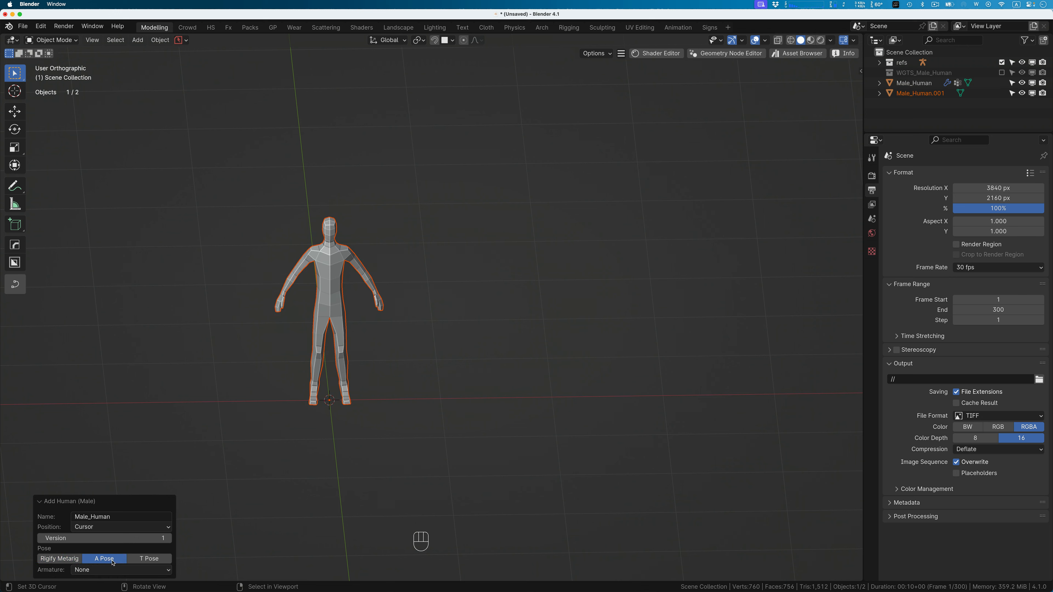
# Set the newly added male base mesh's pose to T Pose.
pyautogui.click(143, 561)
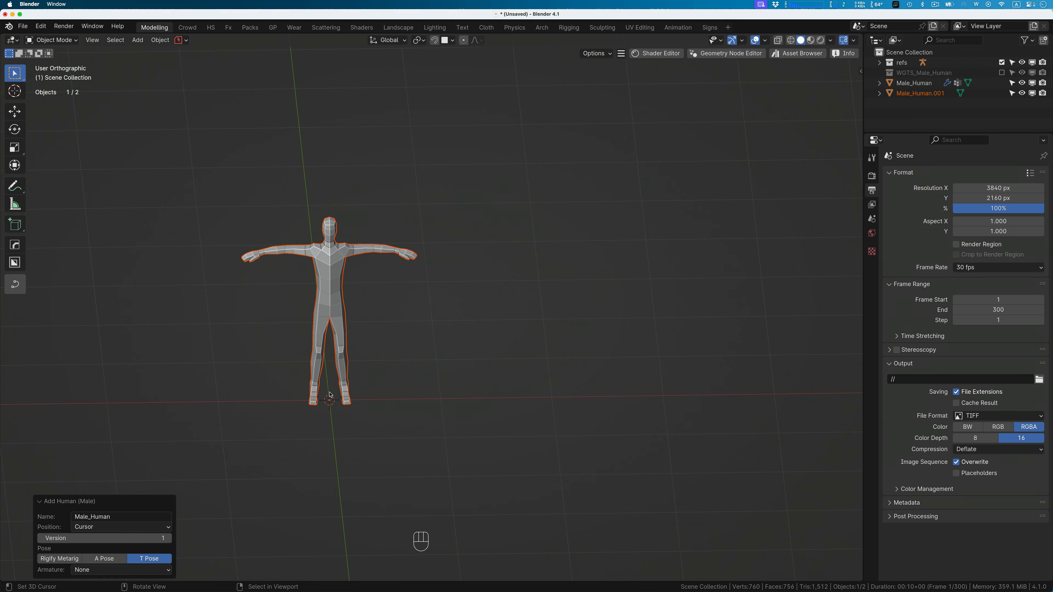
pyautogui.hscroll(-3, 311, 319)
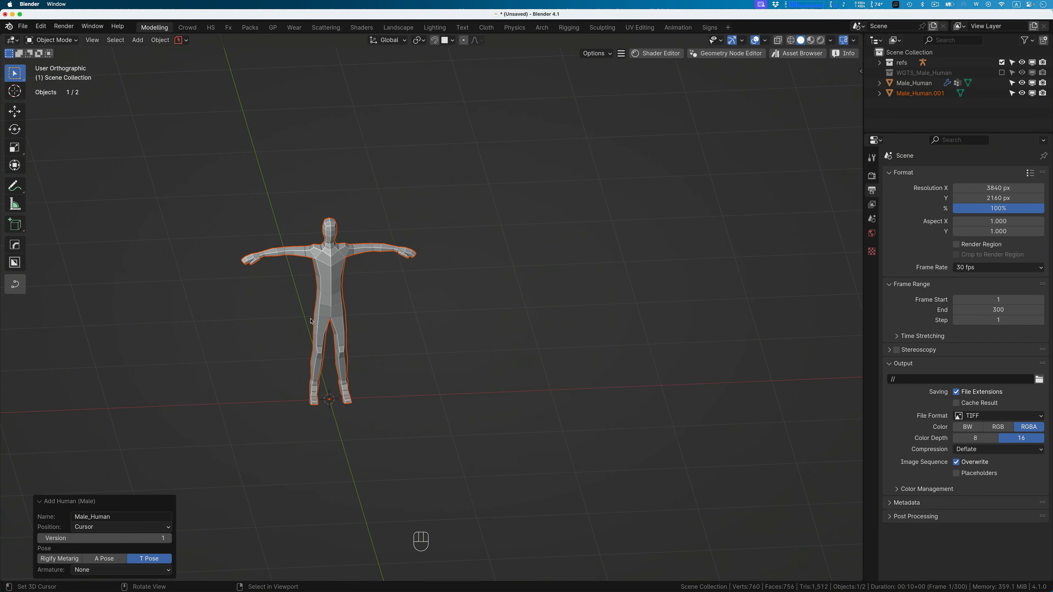
# Switch to Chrome and bring up the logged-in Mixamo animation library, comparing its X Bot with the T-posed mesh in Blender.
pyautogui.press('super+Tab')
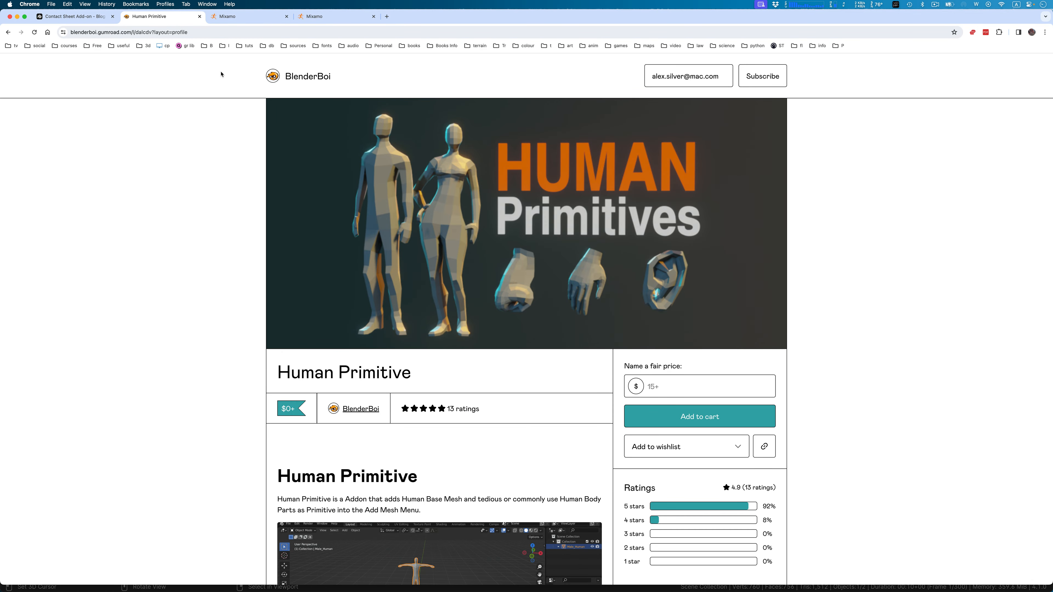
pyautogui.click(232, 16)
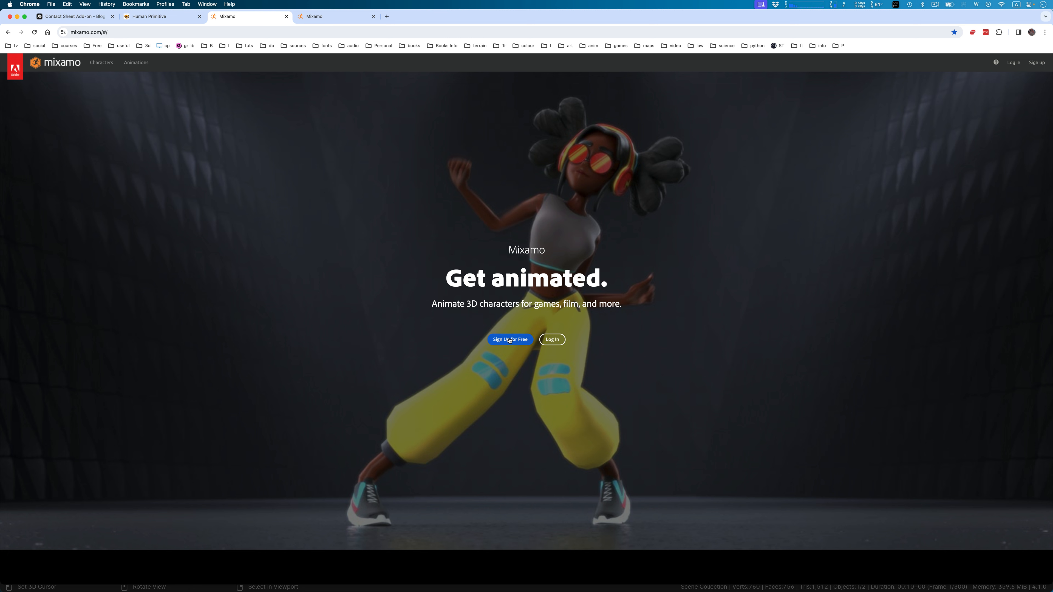
pyautogui.click(330, 18)
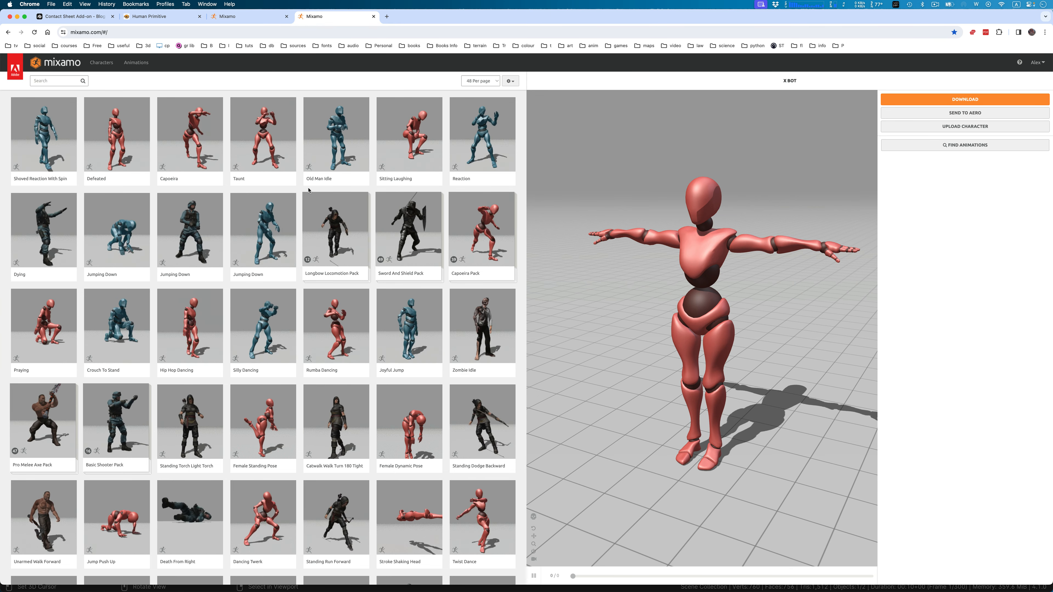
pyautogui.press('super+Tab')
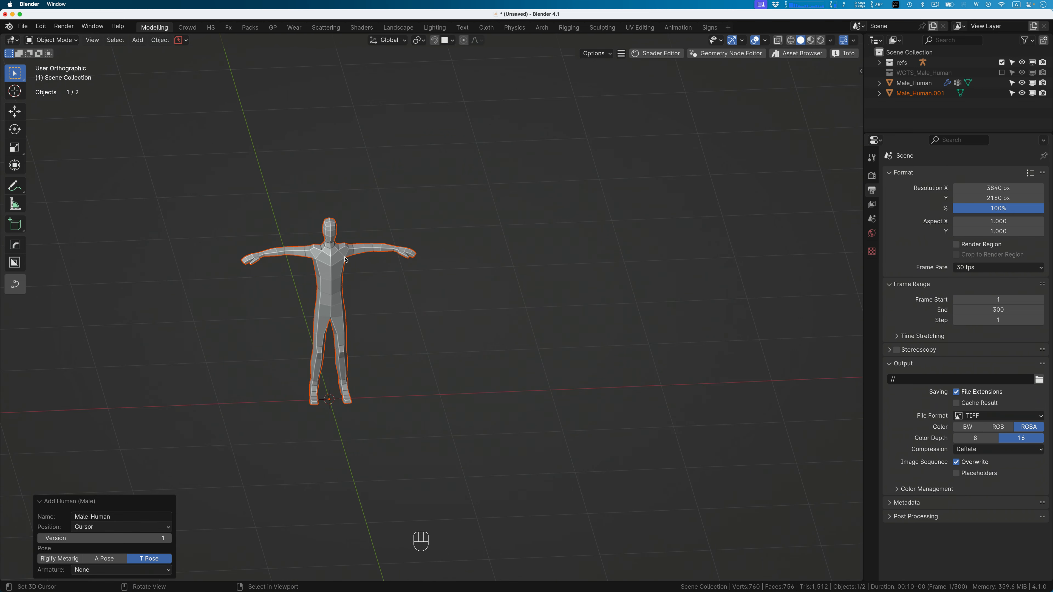
pyautogui.press('super+Tab')
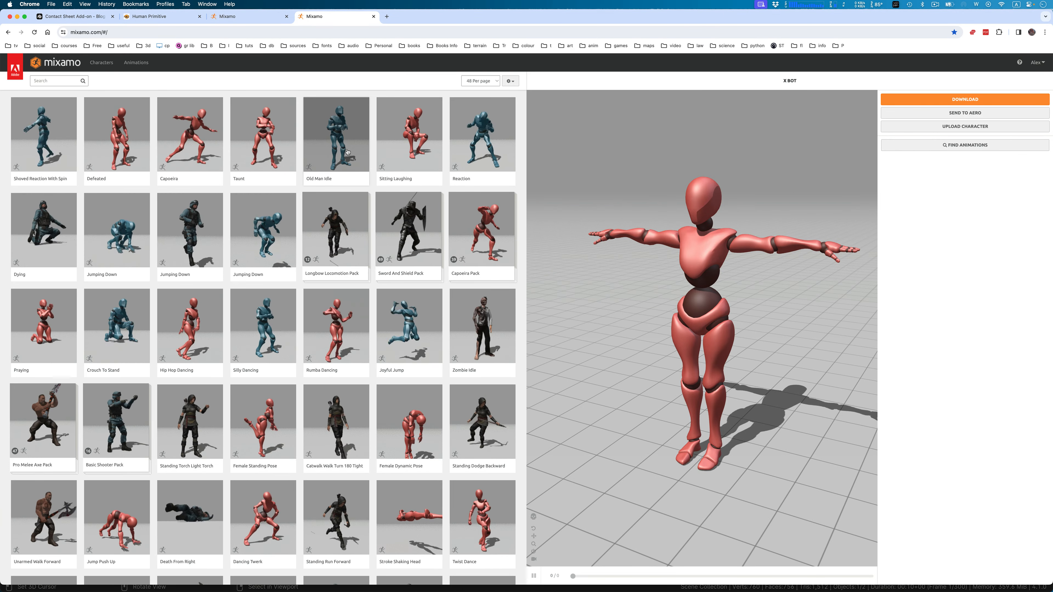
# Search the Mixamo library for "walk" and preview two of the Walking animations on the X Bot.
pyautogui.click(55, 80)
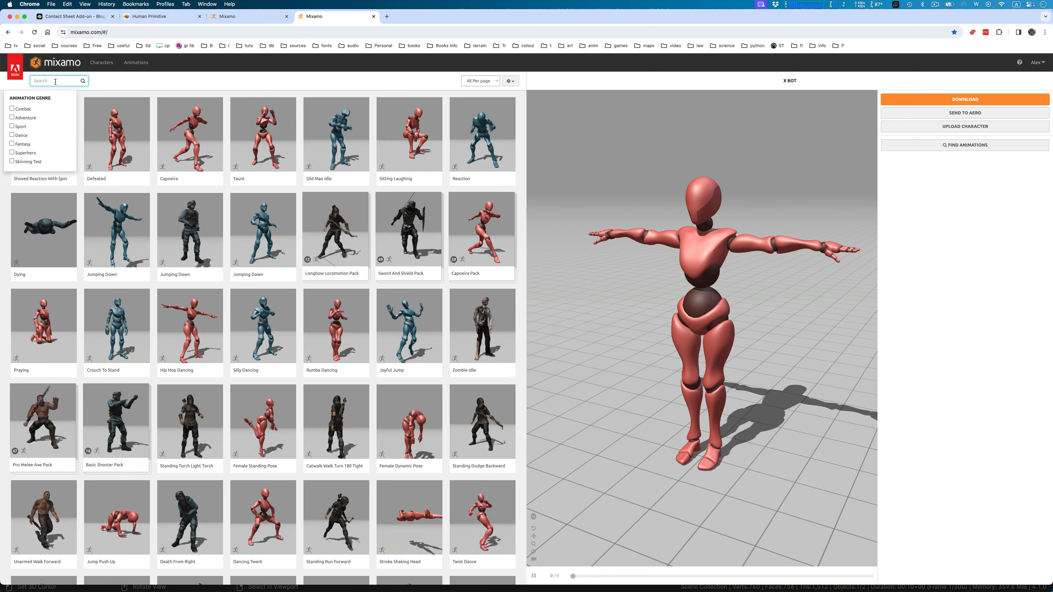
pyautogui.write('walk')
pyautogui.press('Return')
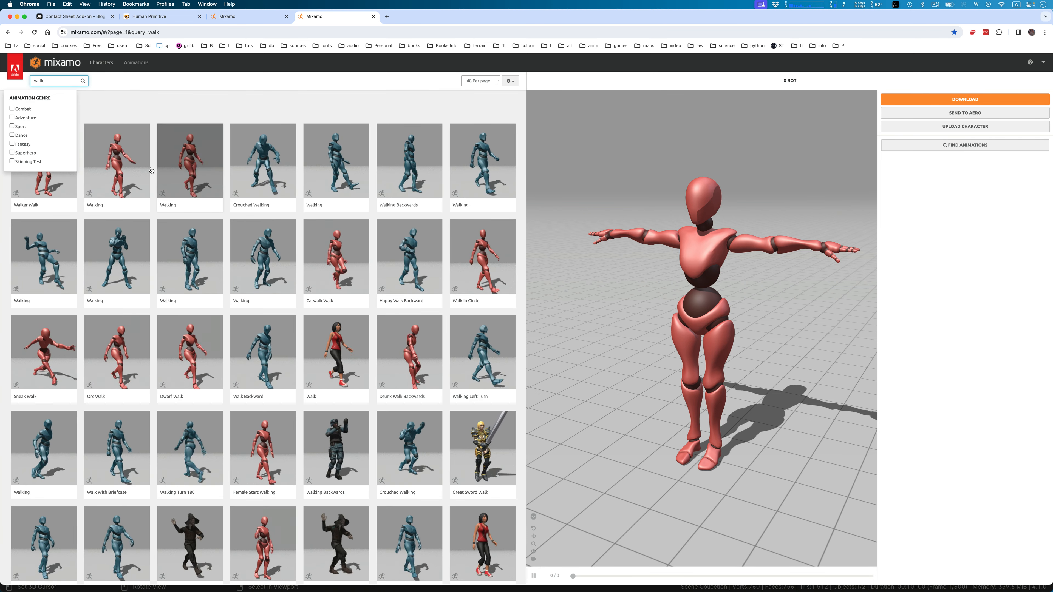
pyautogui.click(169, 119)
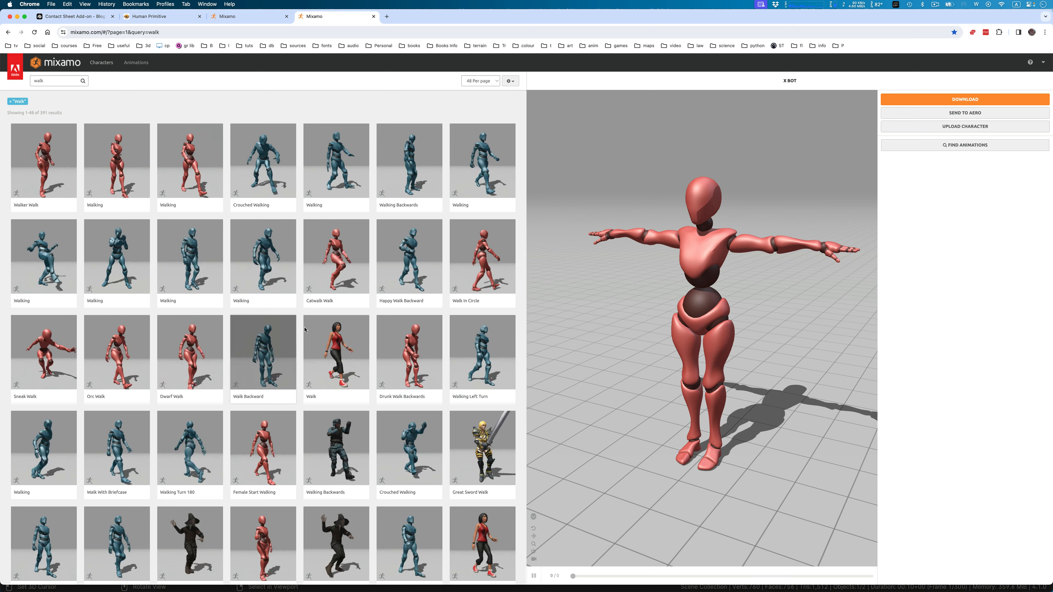
pyautogui.click(256, 259)
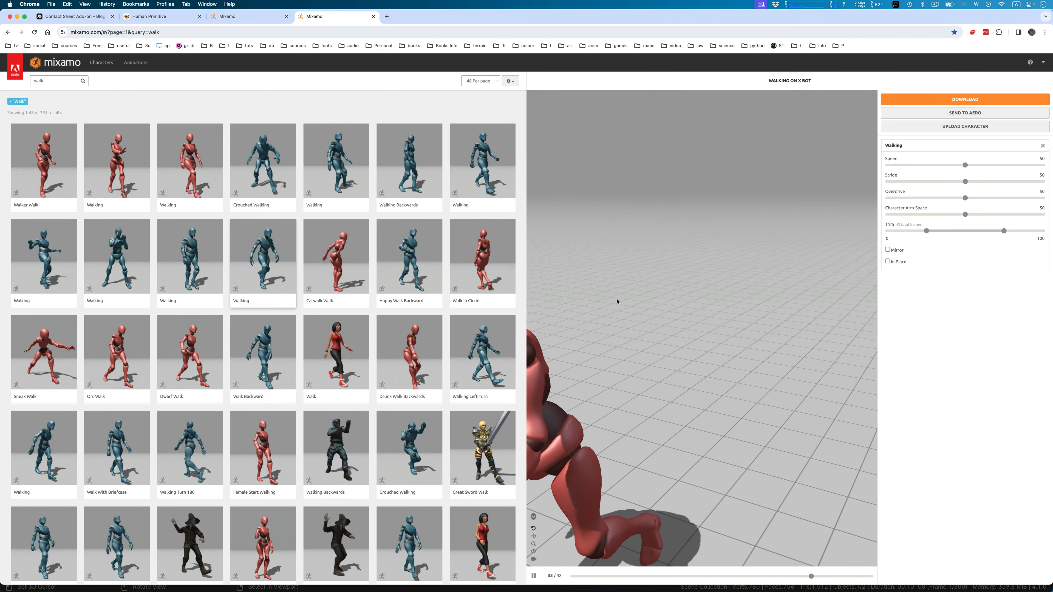
pyautogui.click(480, 161)
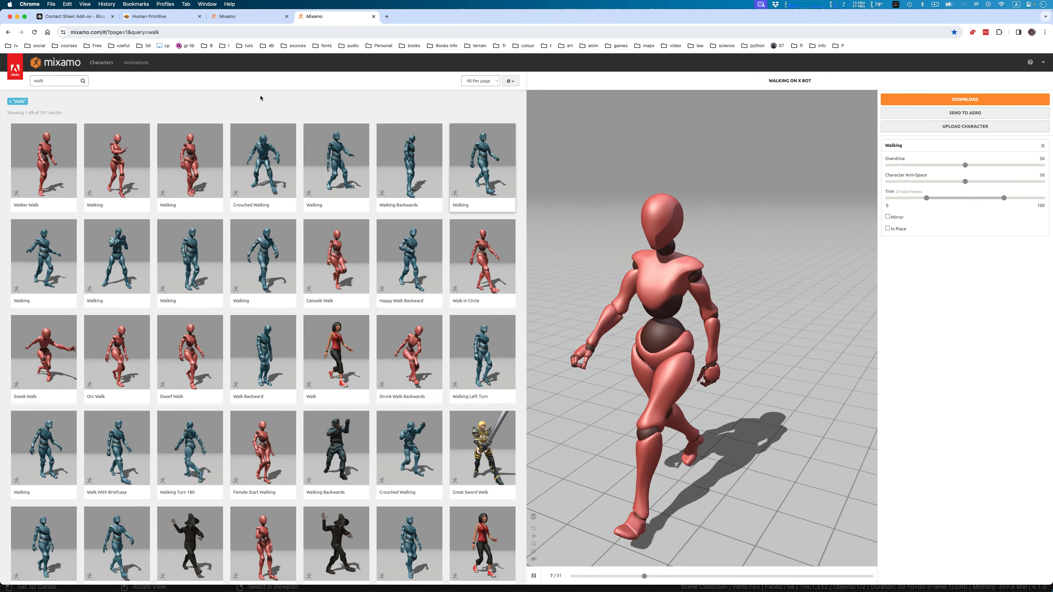
# Search the animations for "run" and preview Running Backward and Unarmed Run Forward on the X Bot.
pyautogui.doubleClick(31, 81)
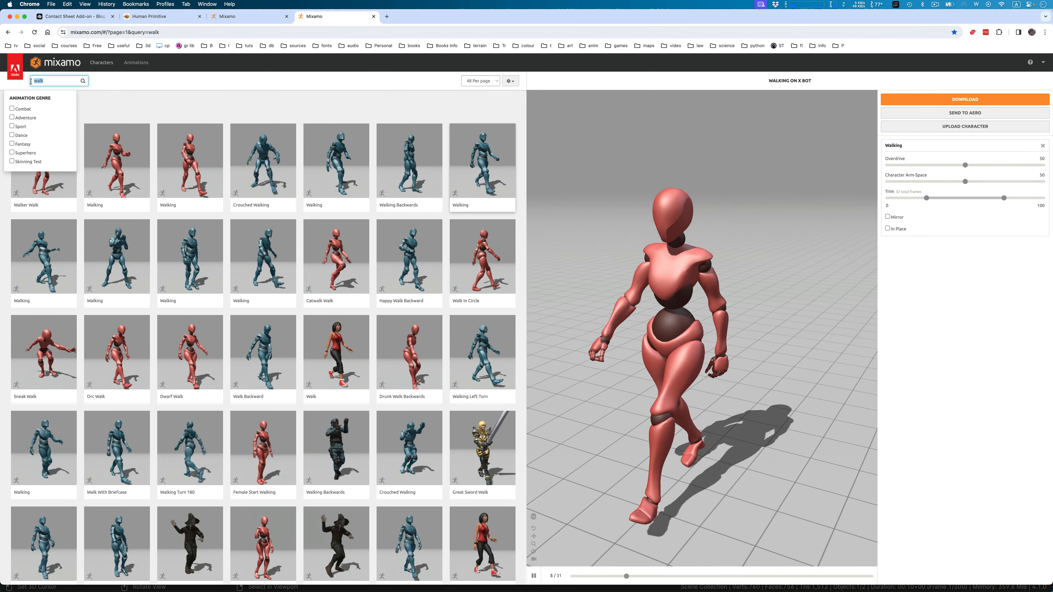
pyautogui.write('run')
pyautogui.press('Return')
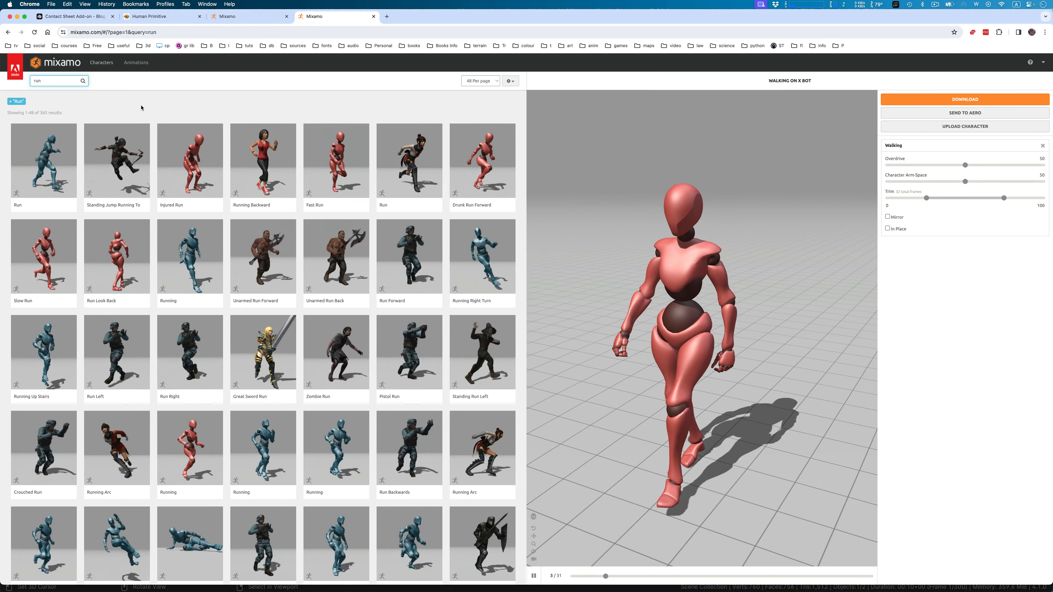
pyautogui.click(261, 163)
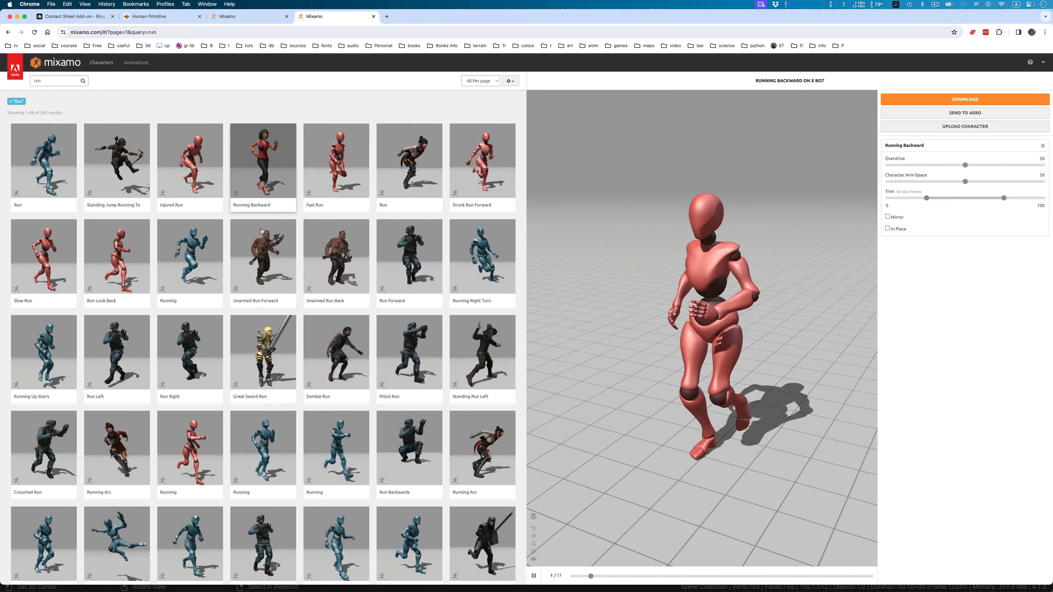
pyautogui.click(271, 255)
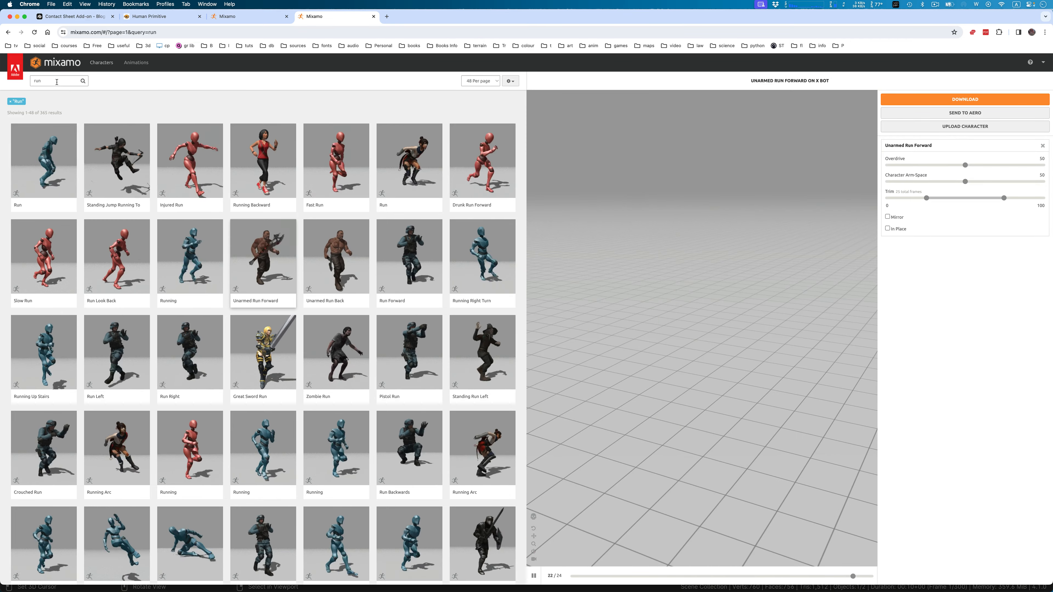
# Filter the run animations by the Adventure genre and preview Run and Turn To Running.
pyautogui.click(35, 80)
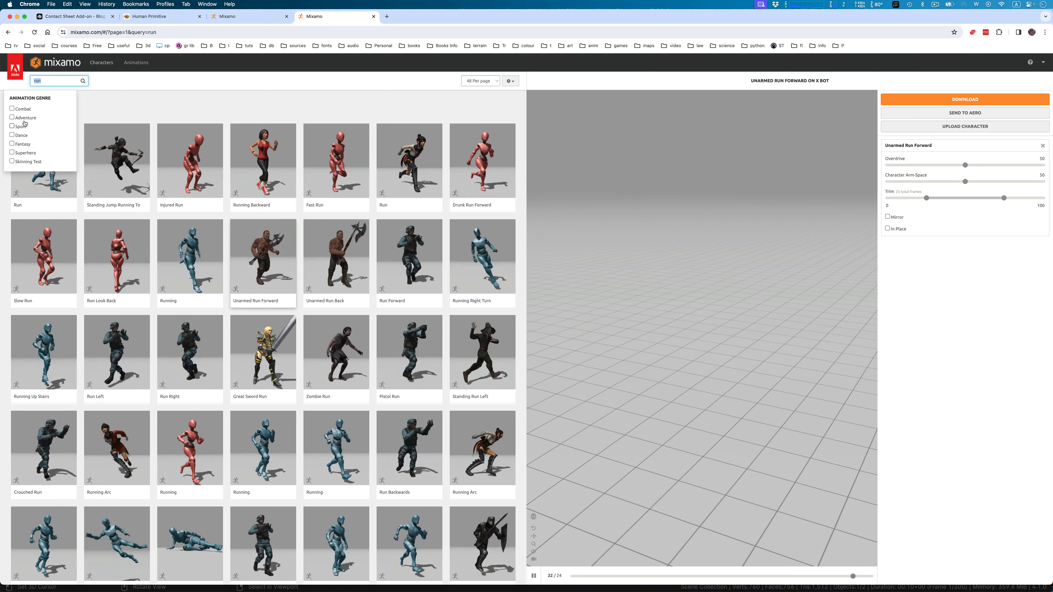
pyautogui.click(12, 118)
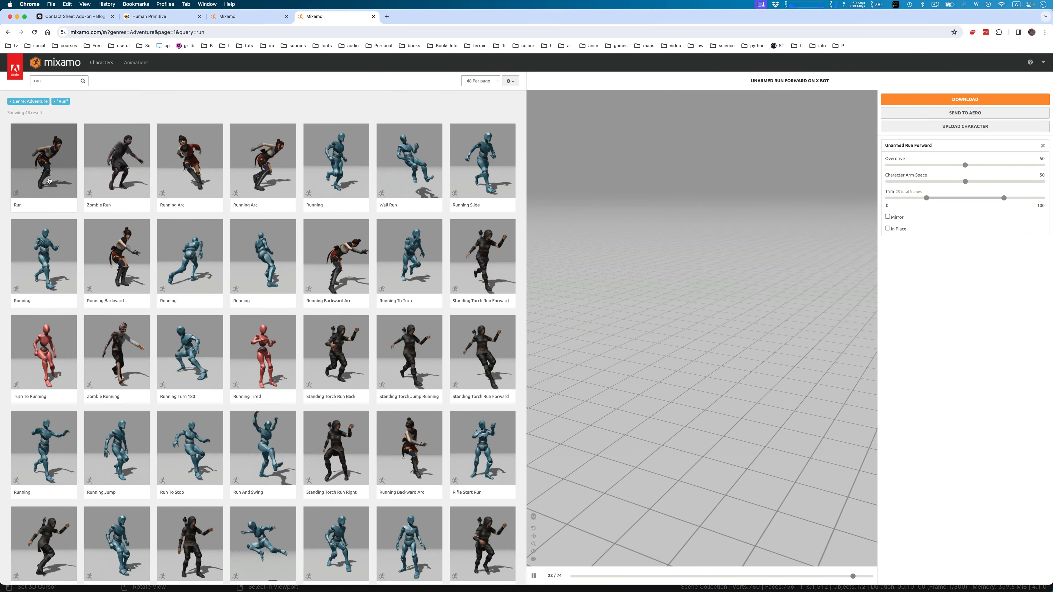
pyautogui.click(49, 177)
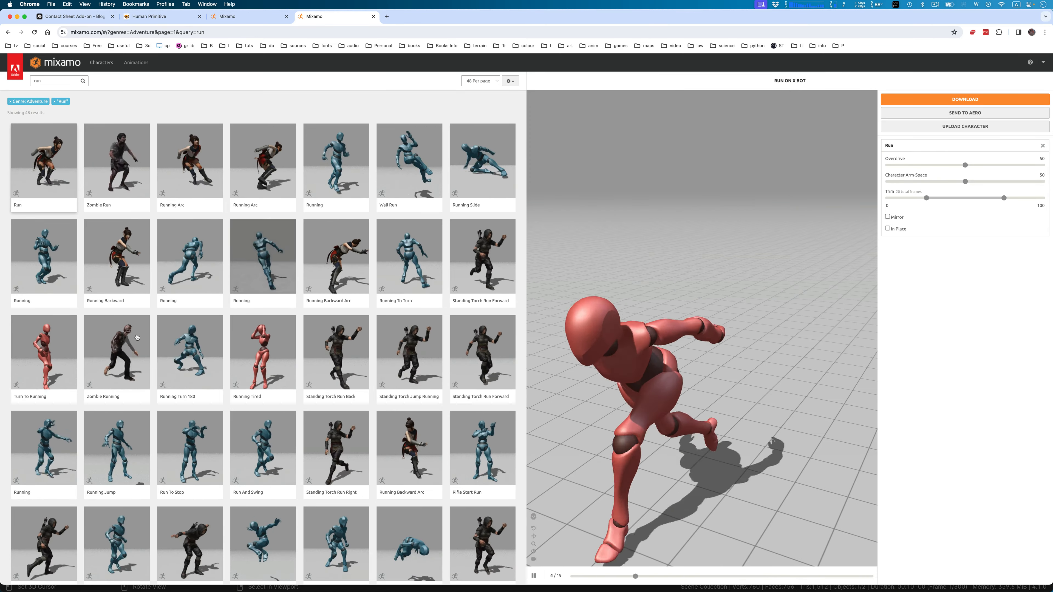
pyautogui.click(62, 356)
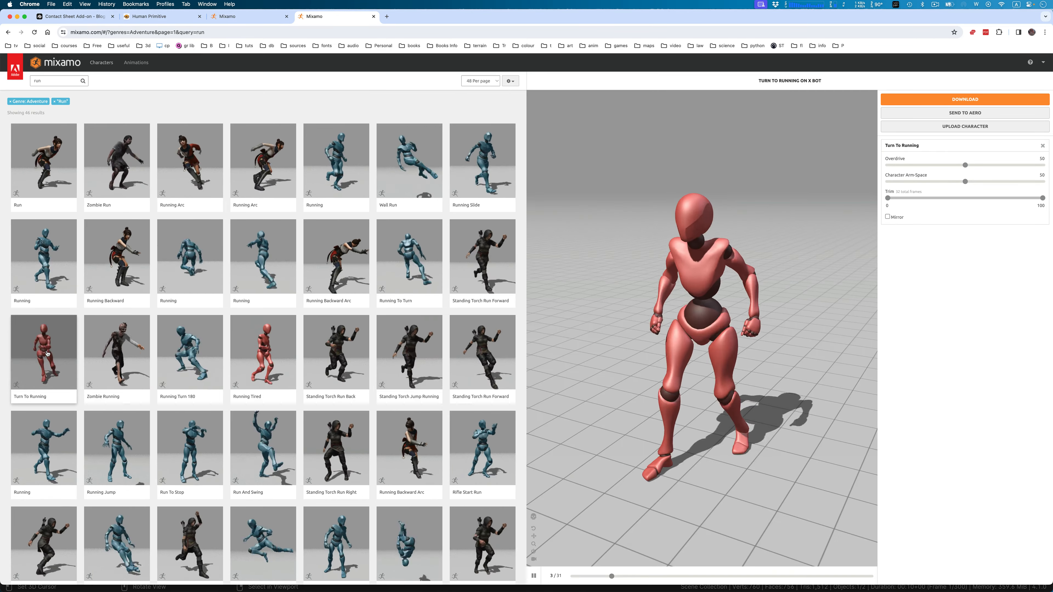
# Switch to Blender and export the scene as an FBX file named bob_test to the Desktop.
pyautogui.press('super+Tab')
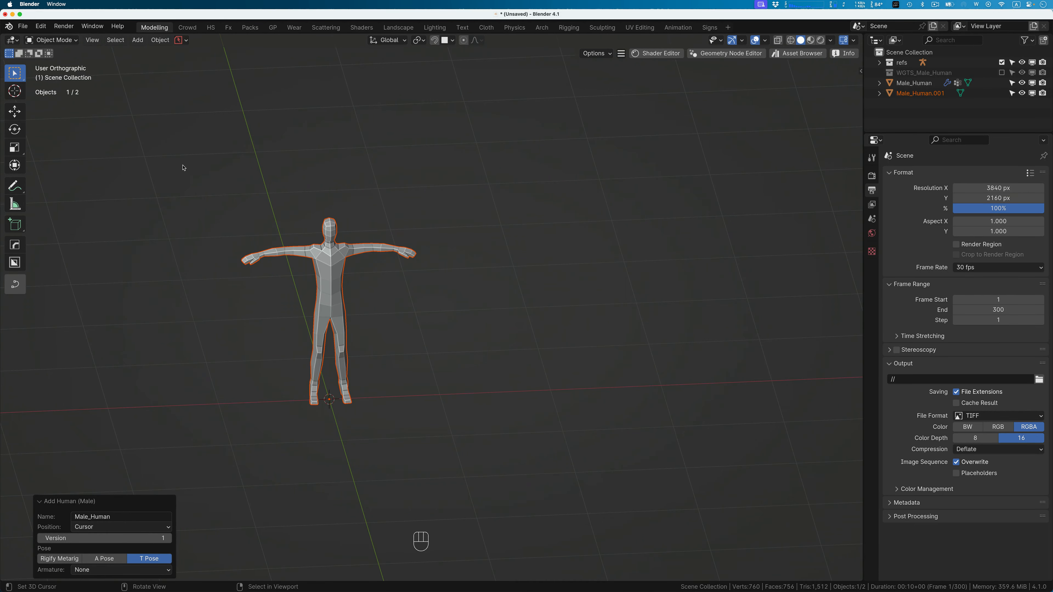
pyautogui.click(23, 28)
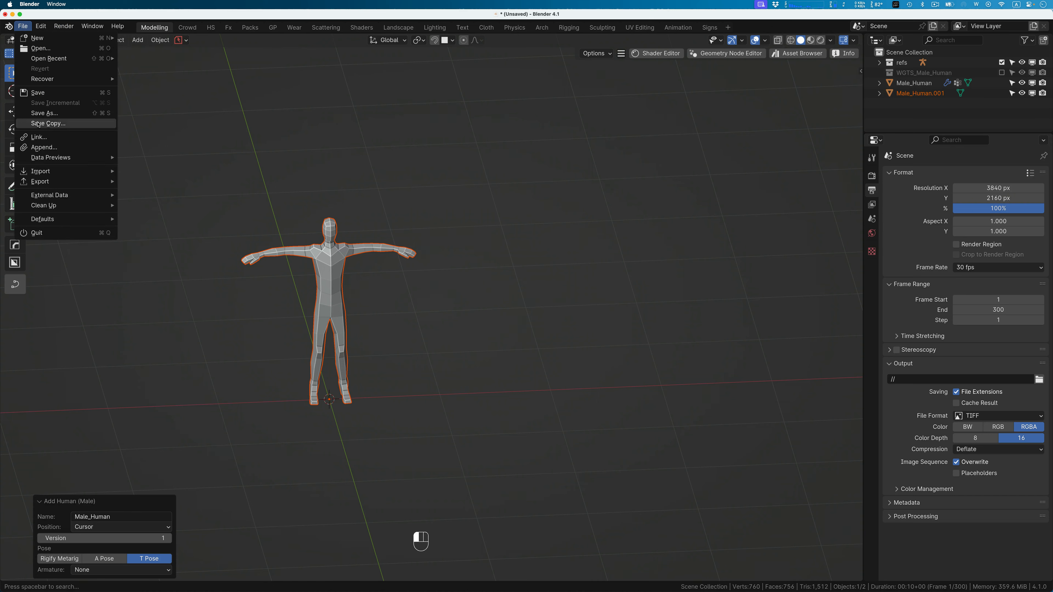
pyautogui.moveTo(57, 182)
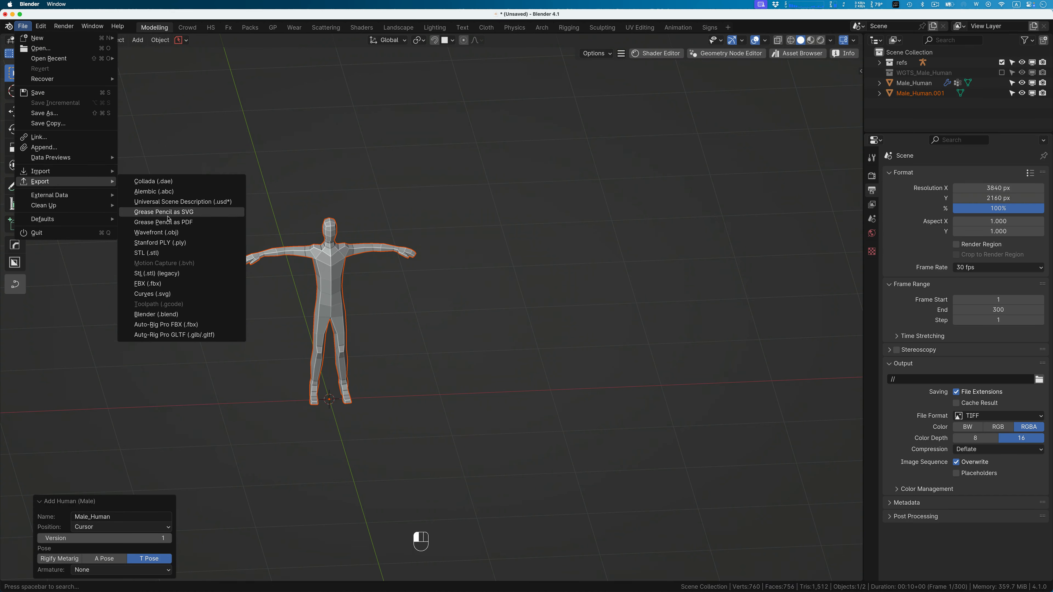
pyautogui.click(178, 284)
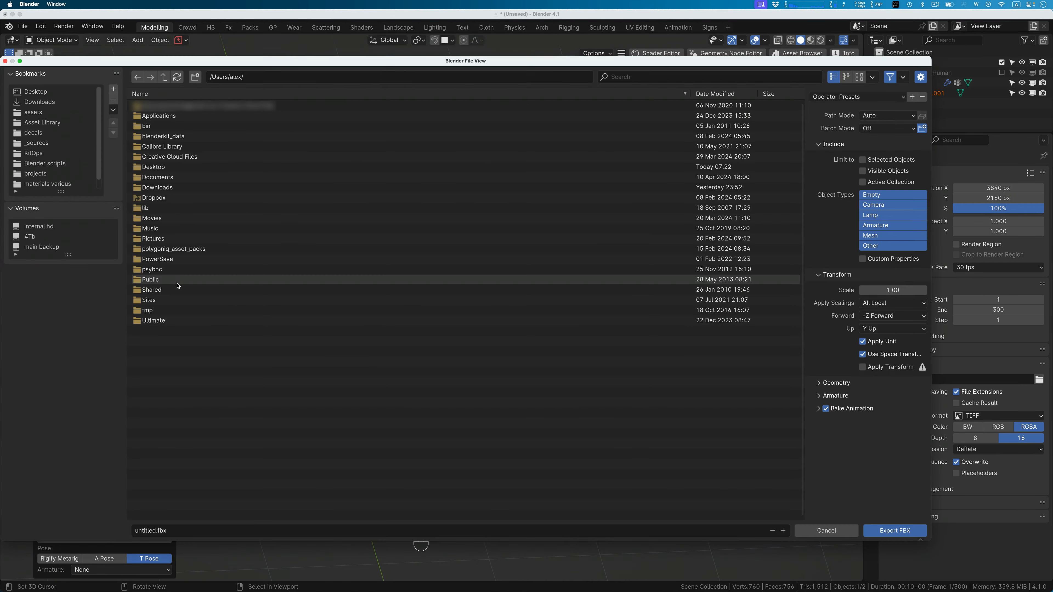
pyautogui.click(45, 92)
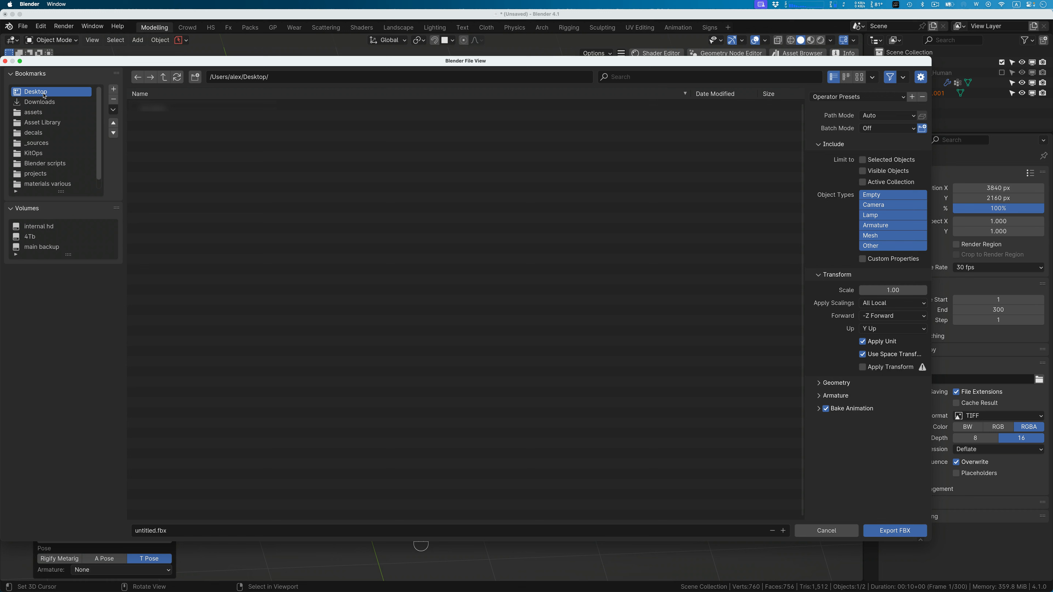
pyautogui.click(145, 532)
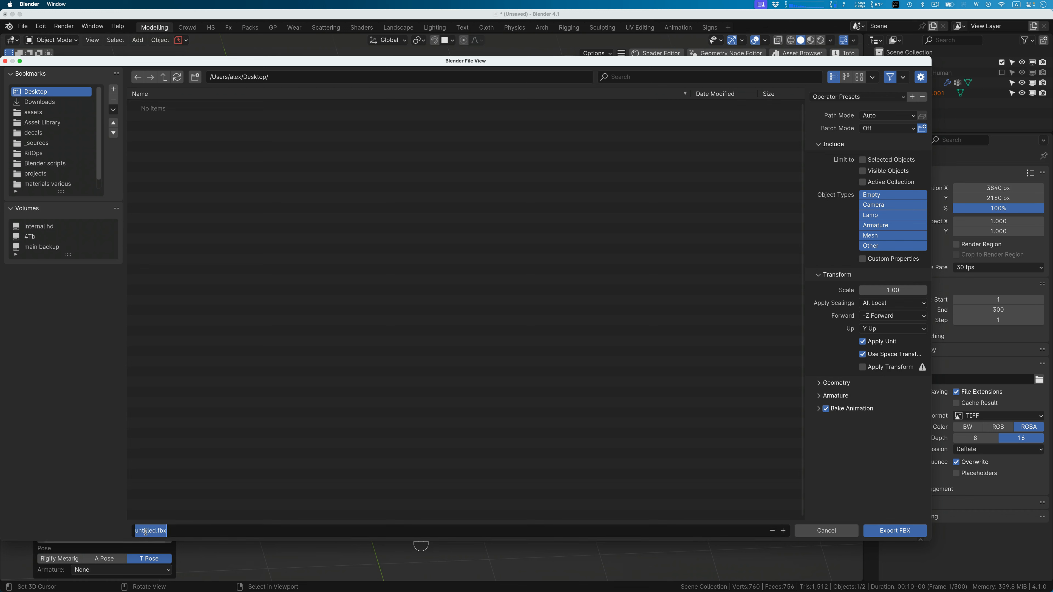
pyautogui.write('bob')
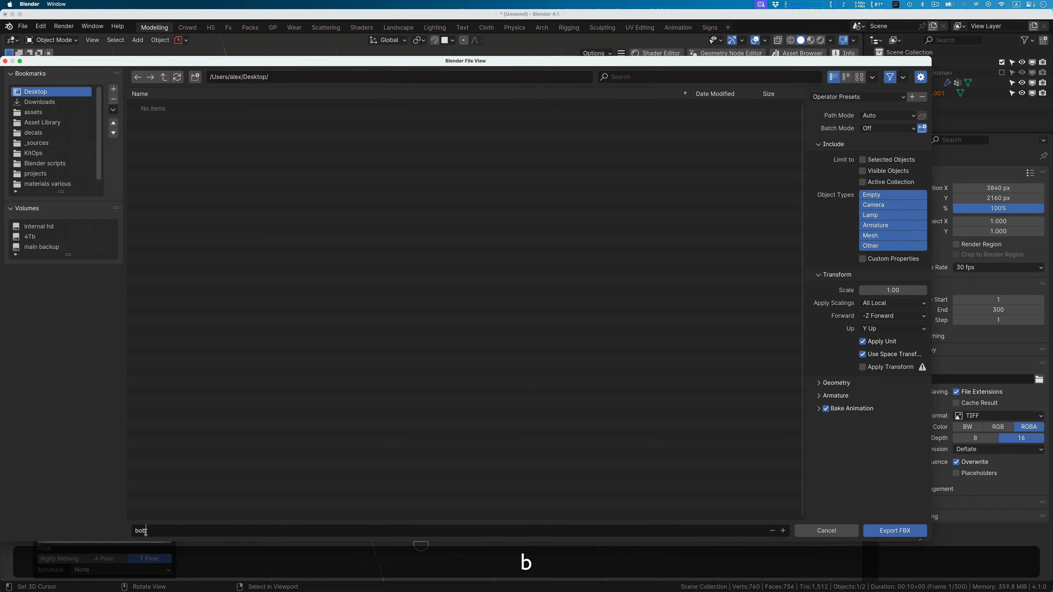
pyautogui.write('_test')
pyautogui.press('Return')
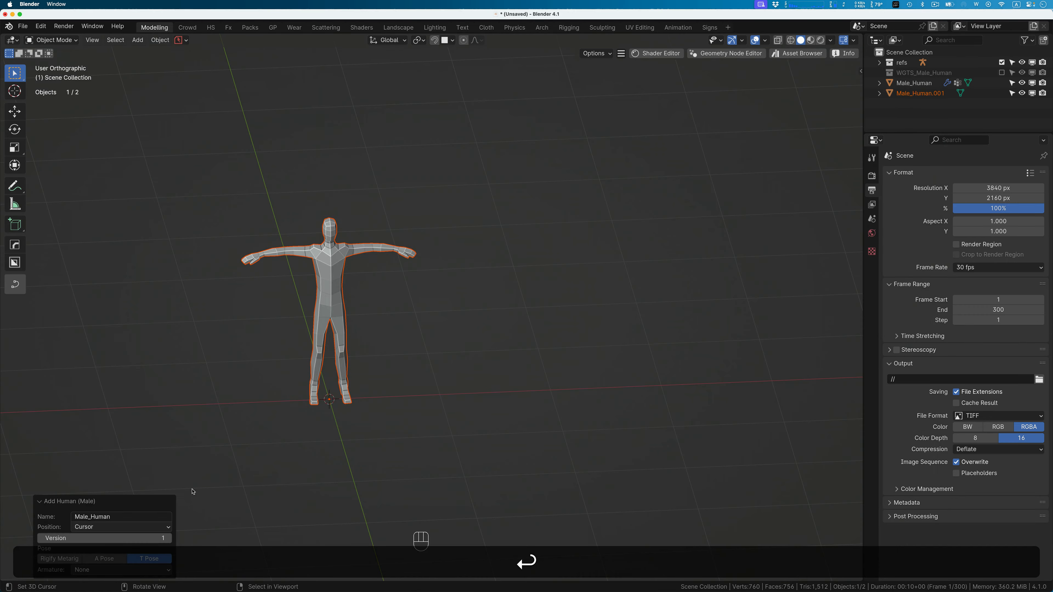
# Hide the open applications to show the desktop and move the bob_test.fbx file away from the desktop's corner.
pyautogui.press('super+h')
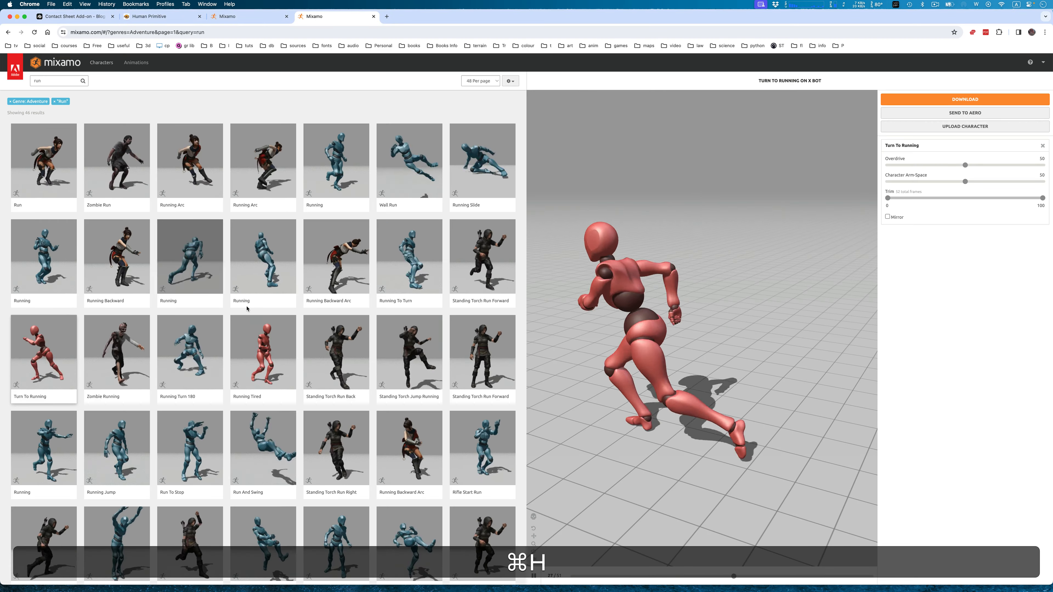
pyautogui.press('super+h')
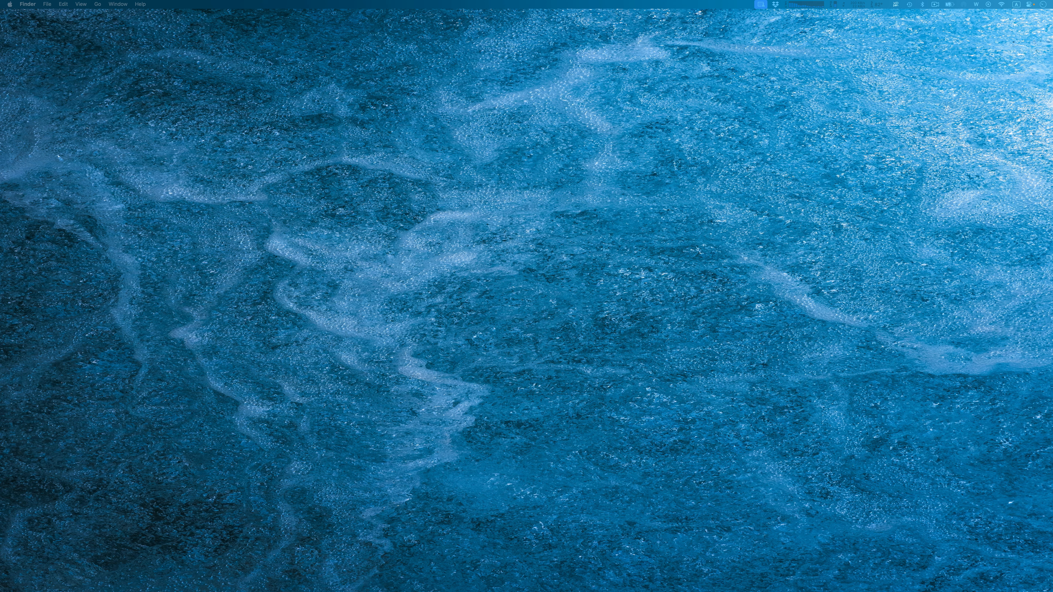
pyautogui.moveTo(214, 195); pyautogui.dragTo(146, 54)
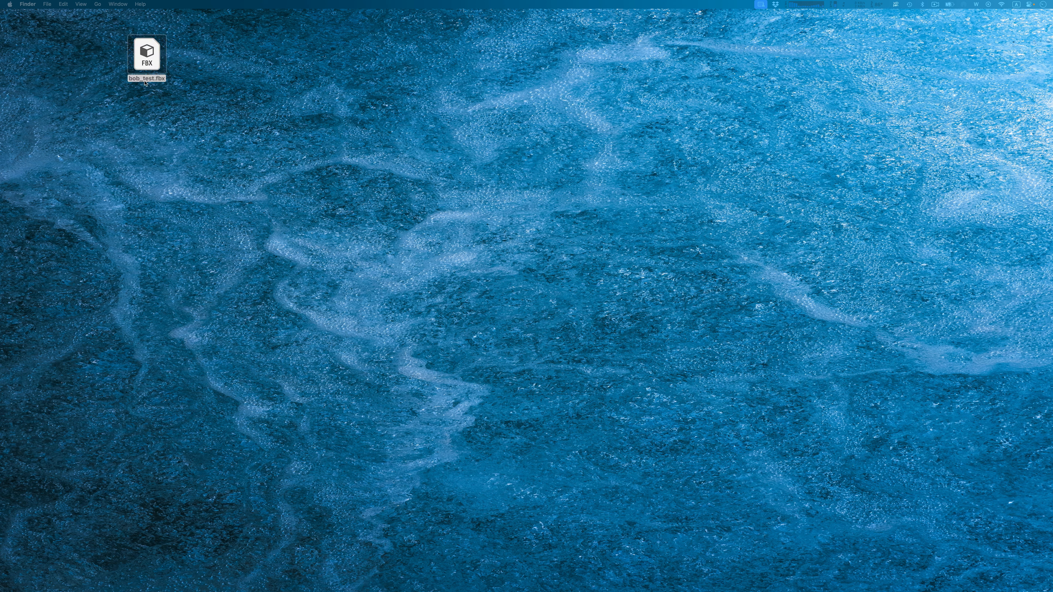
pyautogui.click(163, 95)
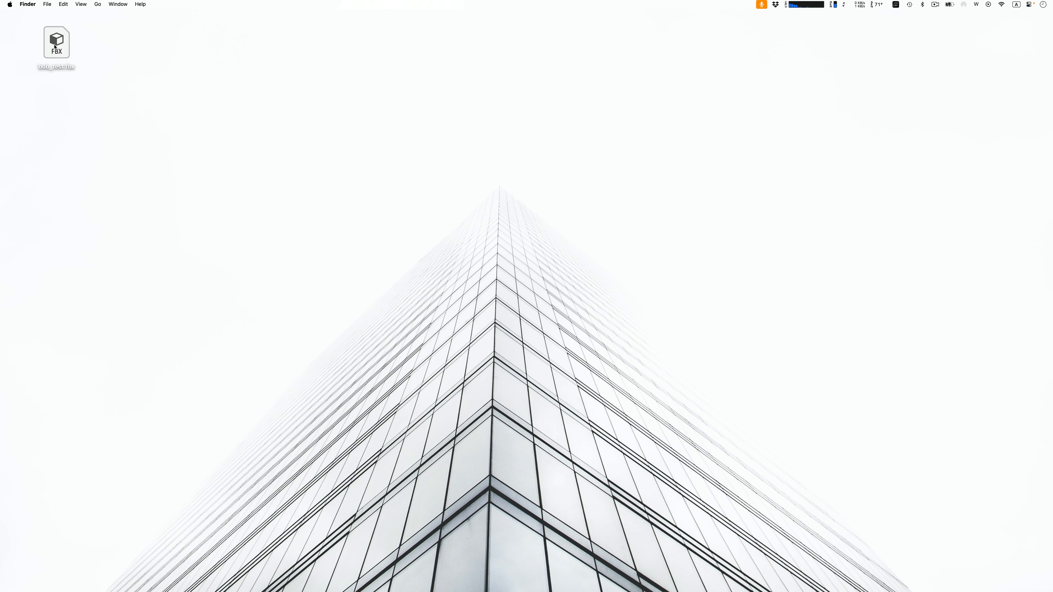
pyautogui.moveTo(55, 47); pyautogui.dragTo(94, 60)
pyautogui.click(204, 137)
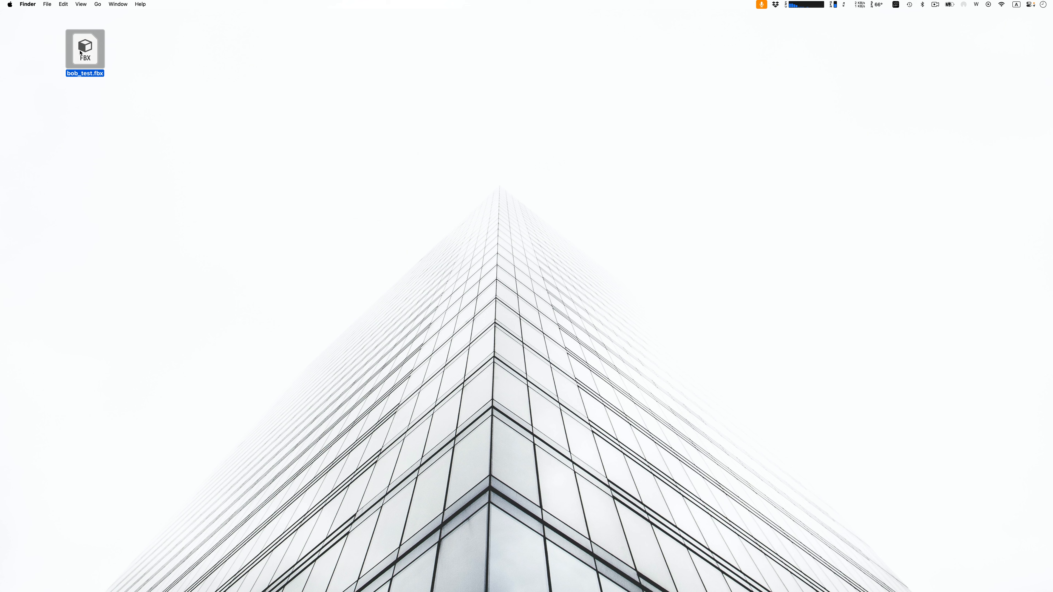
pyautogui.press('super+Tab')
pyautogui.press('super+Tab')
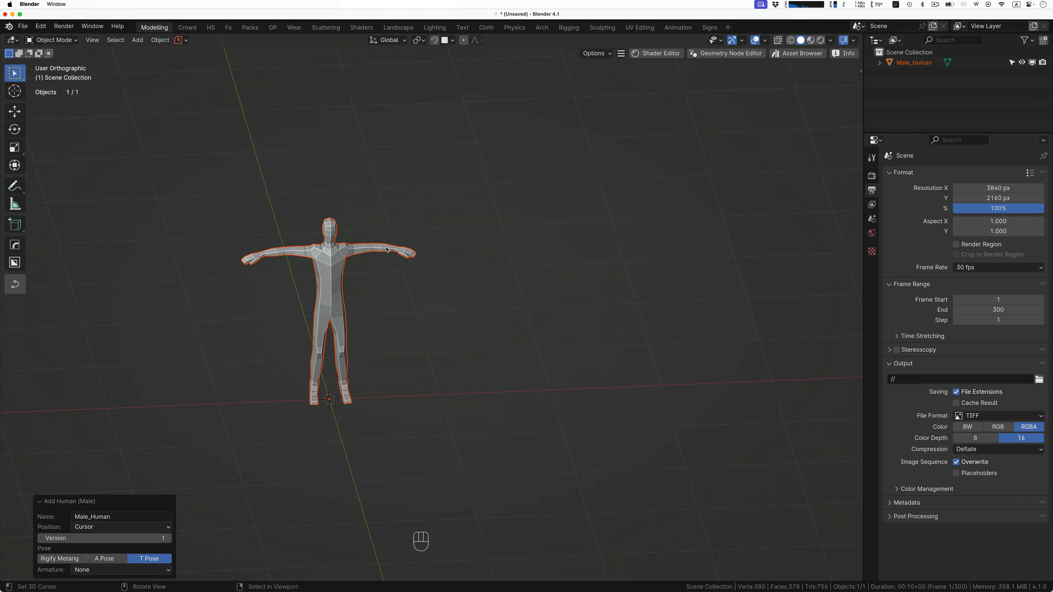
pyautogui.press('super+h')
pyautogui.press('super+Tab')
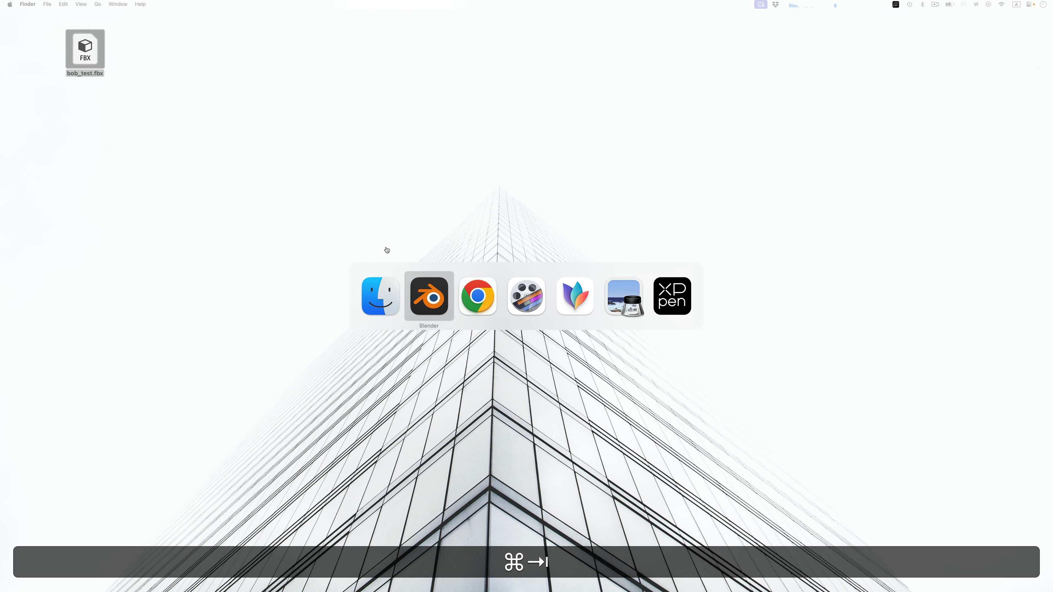
pyautogui.press('shift+super+Tab')
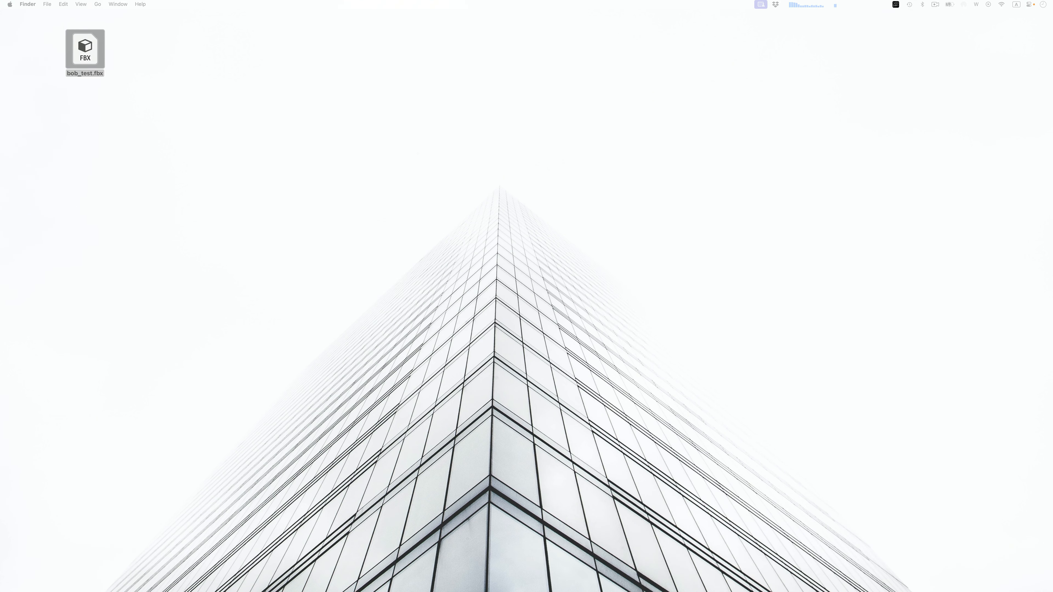
# Switch to Mixamo in Chrome, upload bob_test.fbx from the desktop as a new character and accept its front-facing orientation.
pyautogui.press('super+Tab')
pyautogui.press('super+Tab')
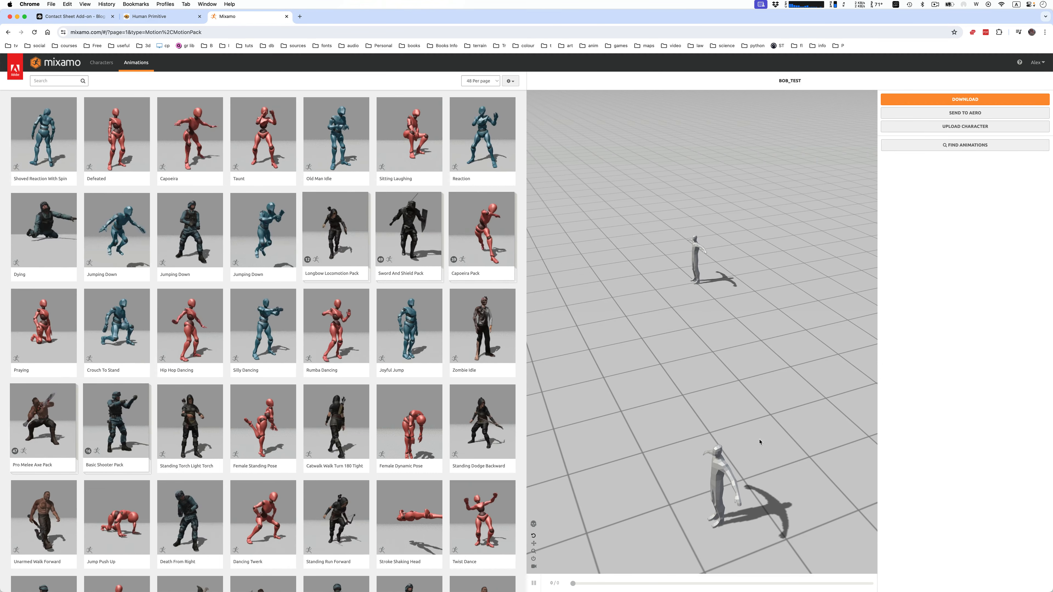
pyautogui.click(924, 127)
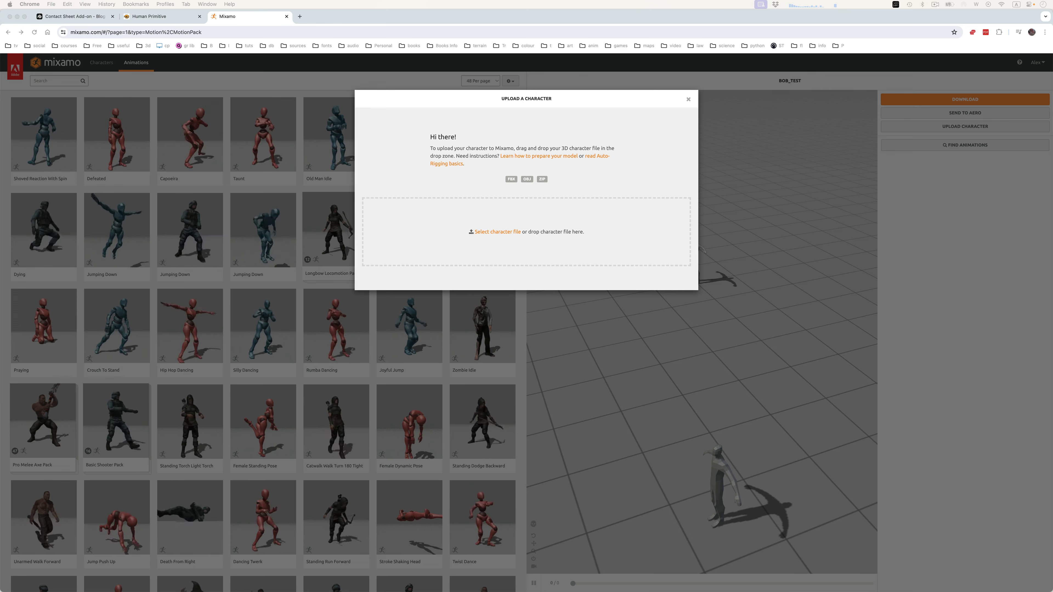
pyautogui.moveTo(235, 242); pyautogui.dragTo(461, 229)
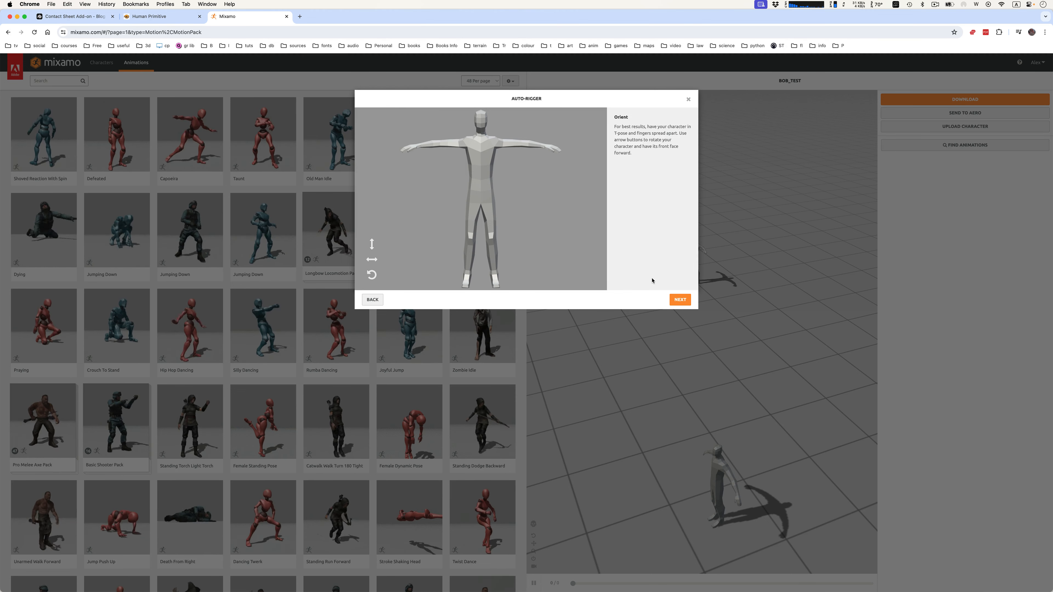
pyautogui.click(680, 299)
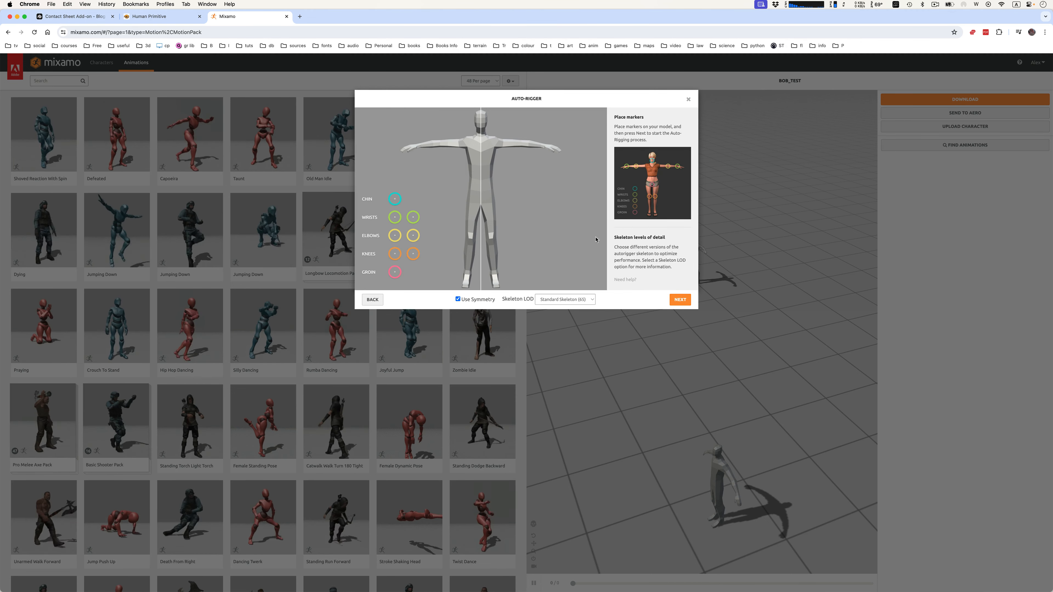
# Place the chin, wrist, elbow, knee and groin markers on the figure in the auto-rigger, with symmetry on.
pyautogui.moveTo(395, 200)
pyautogui.mouseDown()
pyautogui.moveTo(416, 195)
pyautogui.moveTo(480, 129)
pyautogui.mouseUp()
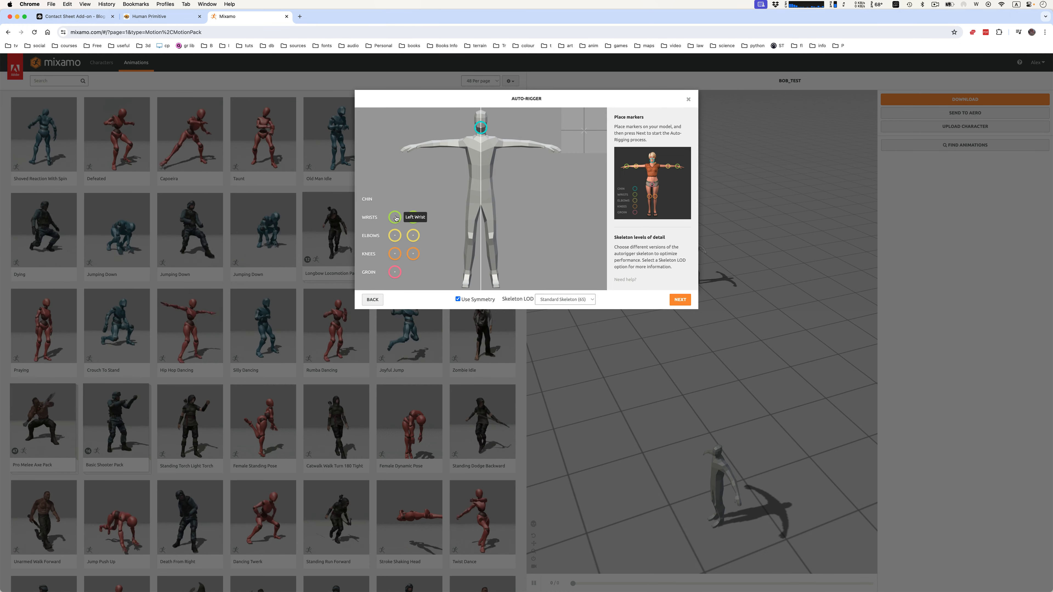
pyautogui.moveTo(395, 217); pyautogui.dragTo(417, 148)
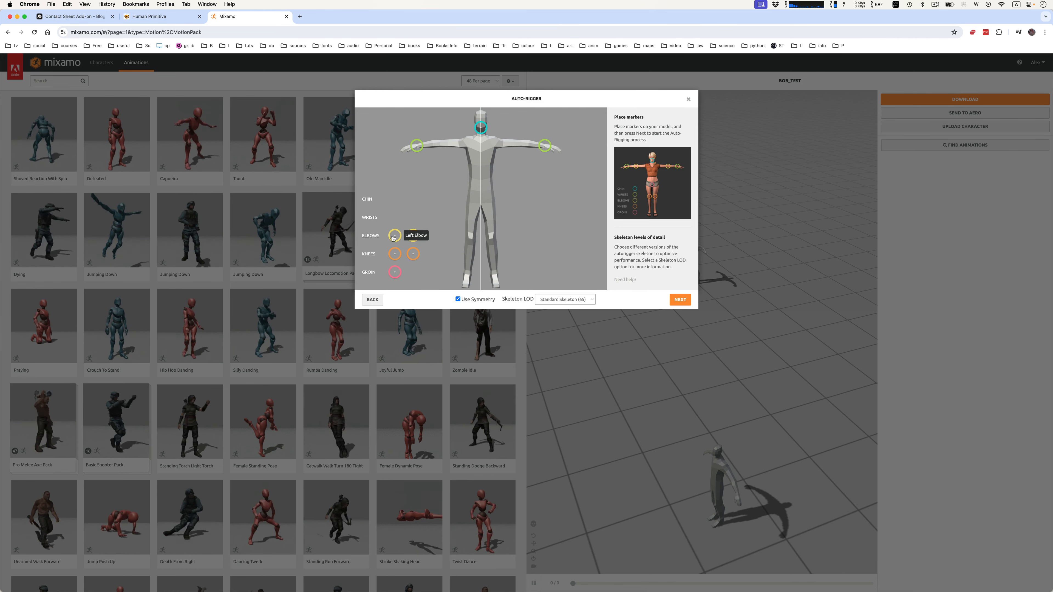
pyautogui.moveTo(393, 237)
pyautogui.mouseDown()
pyautogui.moveTo(438, 168)
pyautogui.moveTo(440, 145)
pyautogui.mouseUp()
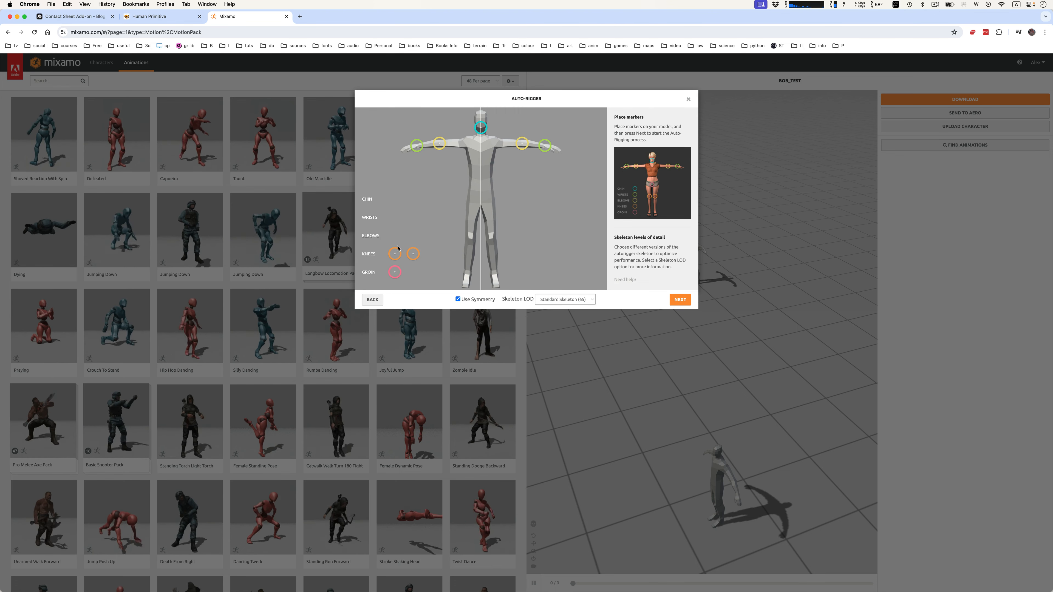
pyautogui.moveTo(397, 250)
pyautogui.mouseDown()
pyautogui.moveTo(456, 231)
pyautogui.moveTo(470, 240)
pyautogui.mouseUp()
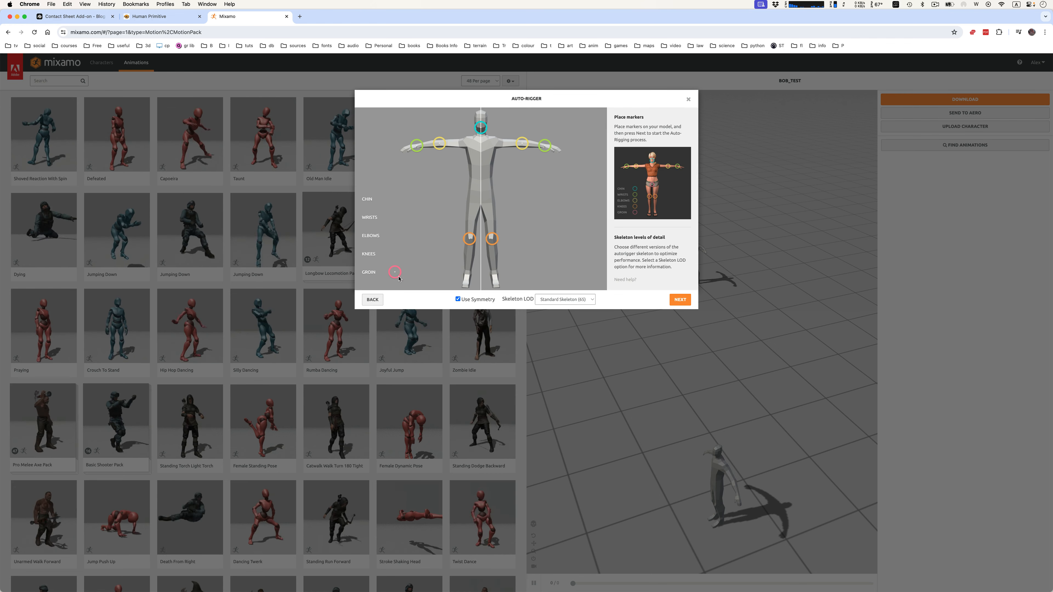
pyautogui.moveTo(394, 271); pyautogui.dragTo(475, 207)
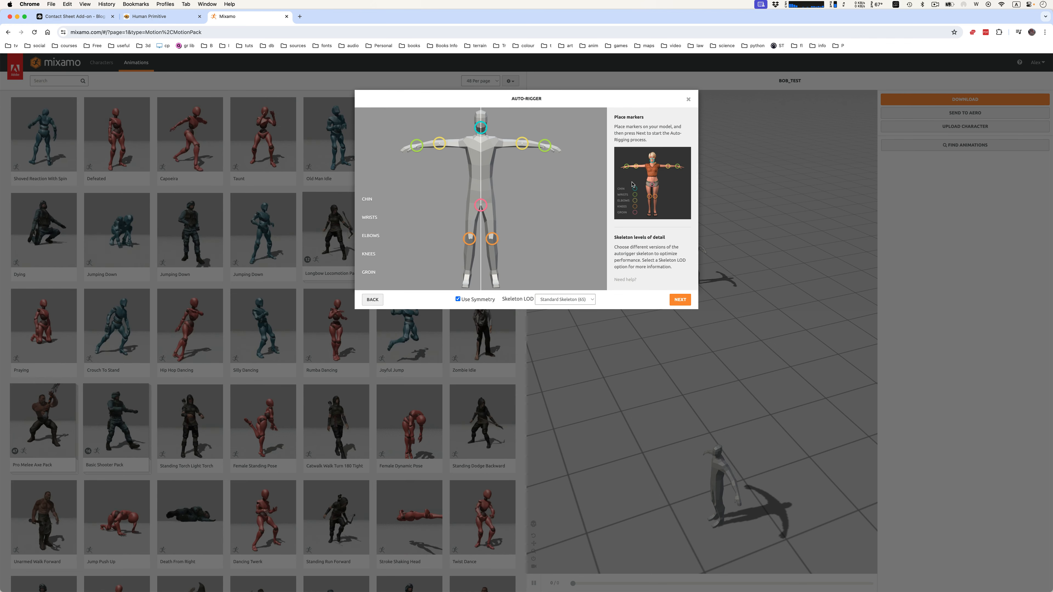
# Run the auto-rigging with the Standard Skeleton (65) and accept the rigged figure as the current character.
pyautogui.click(677, 300)
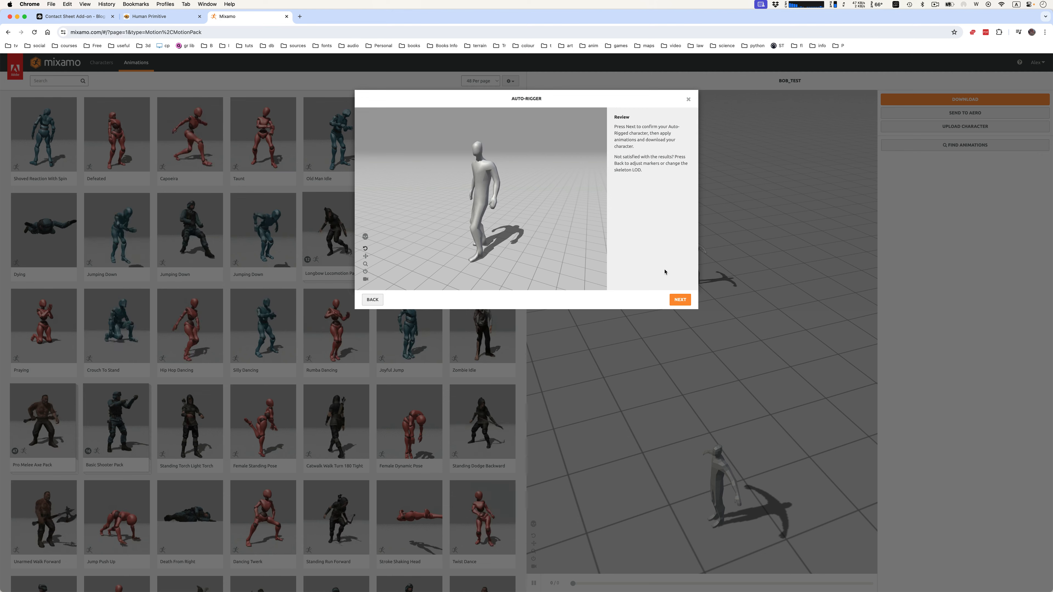
pyautogui.click(679, 300)
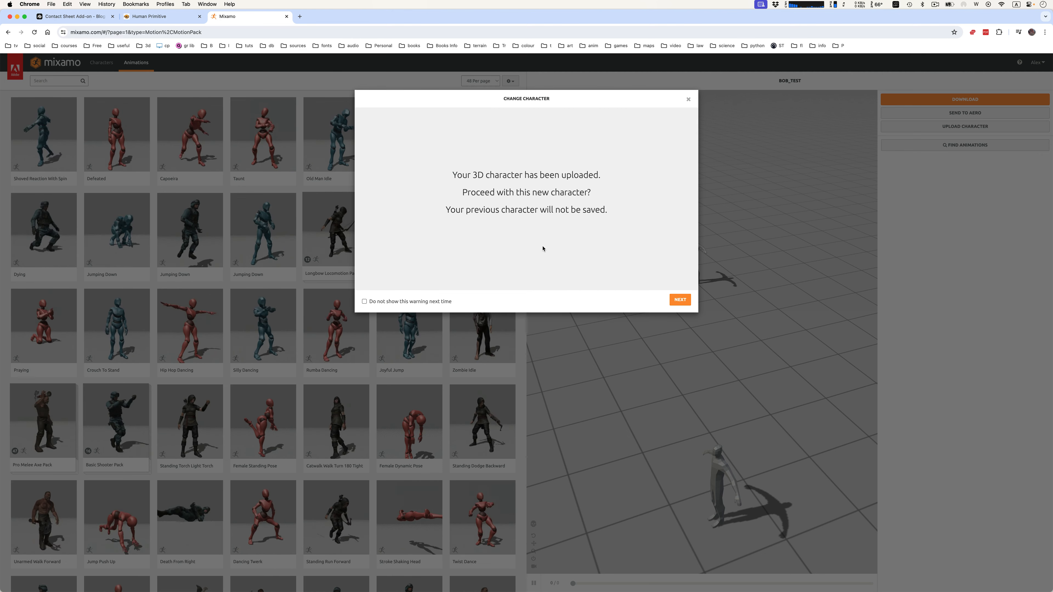
pyautogui.click(679, 299)
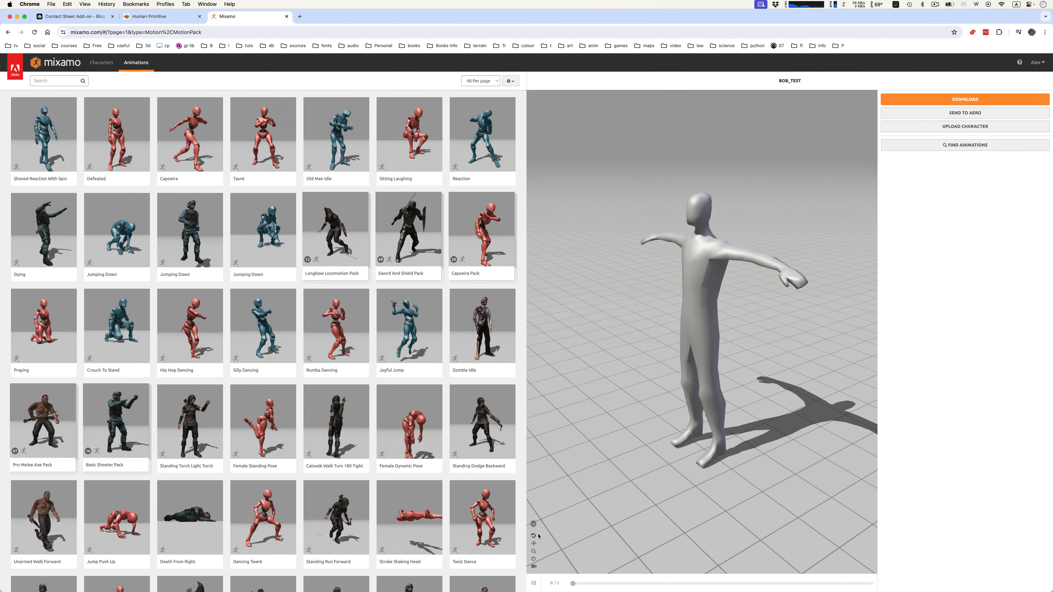
# Search the animations for "walk" and preview a Walking animation on the bob_test character.
pyautogui.moveTo(661, 320); pyautogui.dragTo(687, 322)
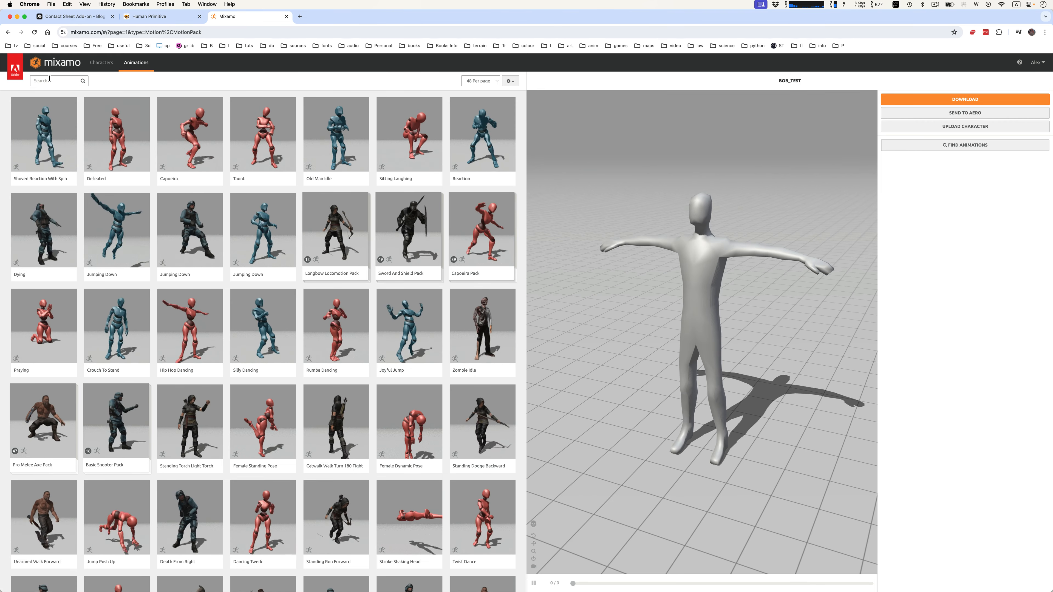
pyautogui.write('wa')
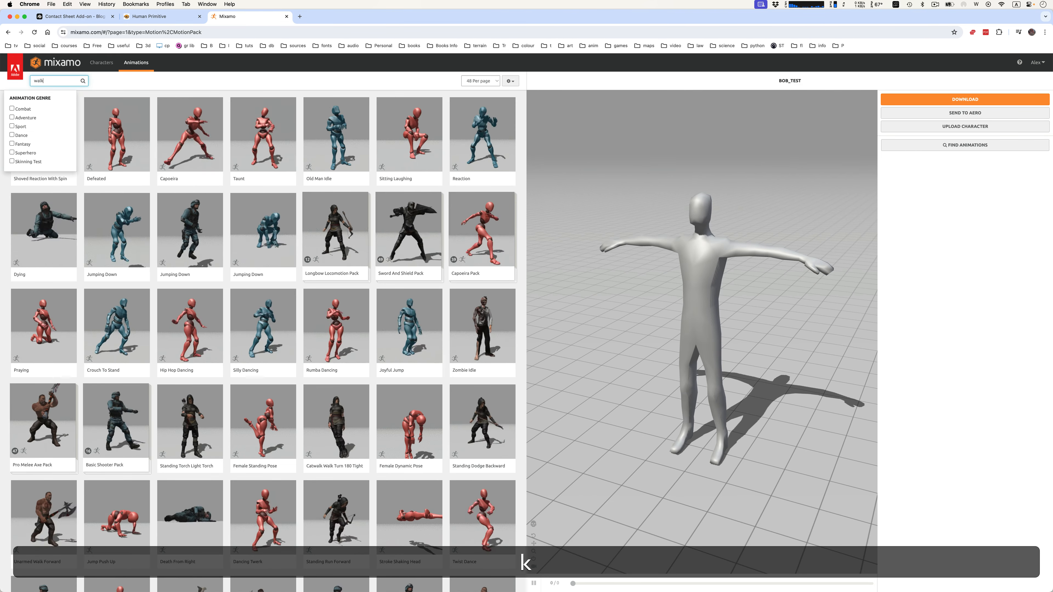
pyautogui.write('lk')
pyautogui.press('Return')
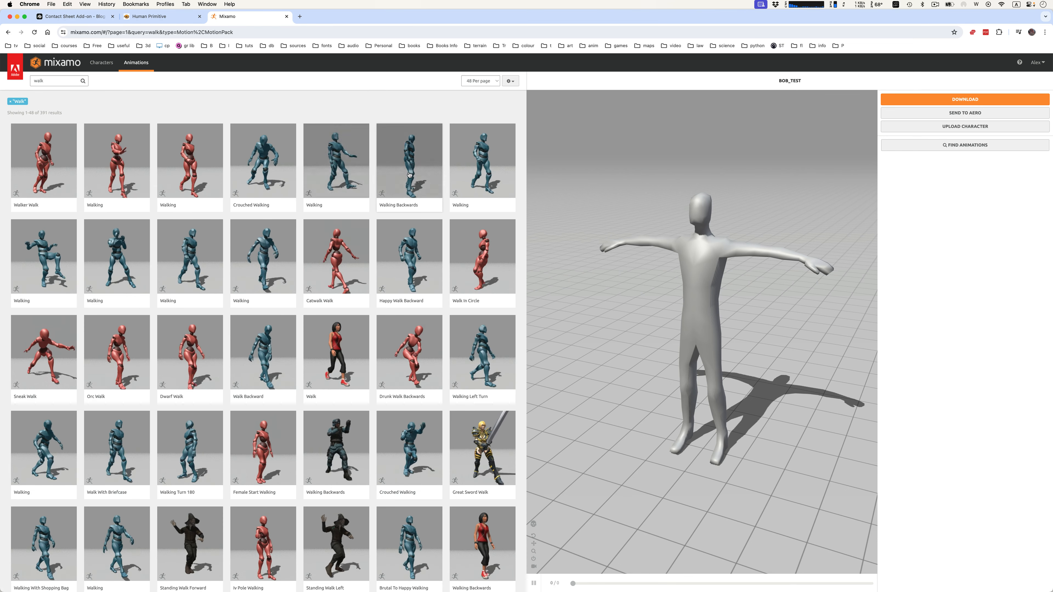
pyautogui.scroll(-3, 278, 340)
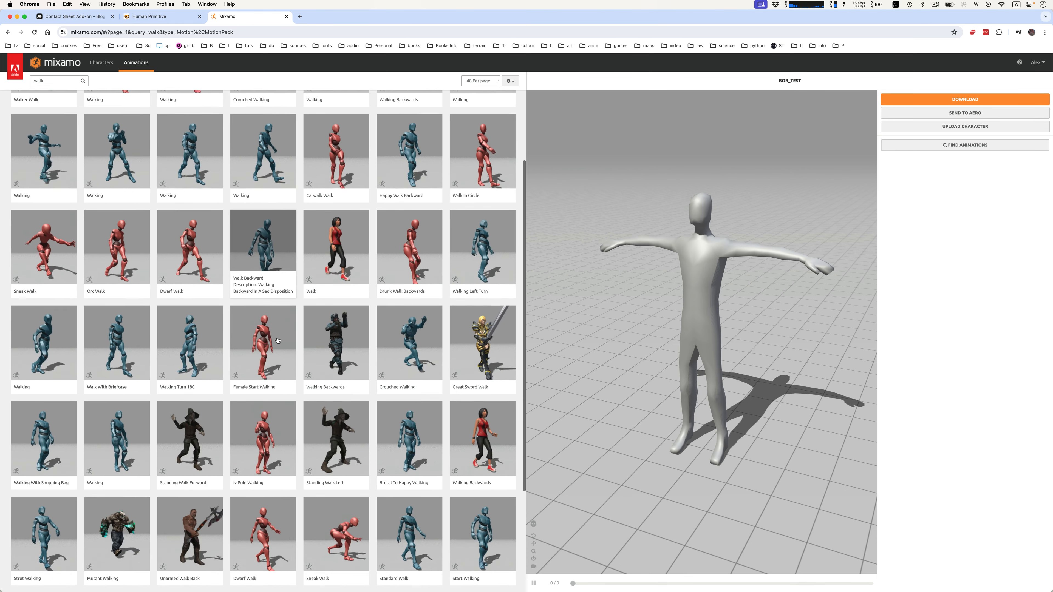
pyautogui.click(121, 434)
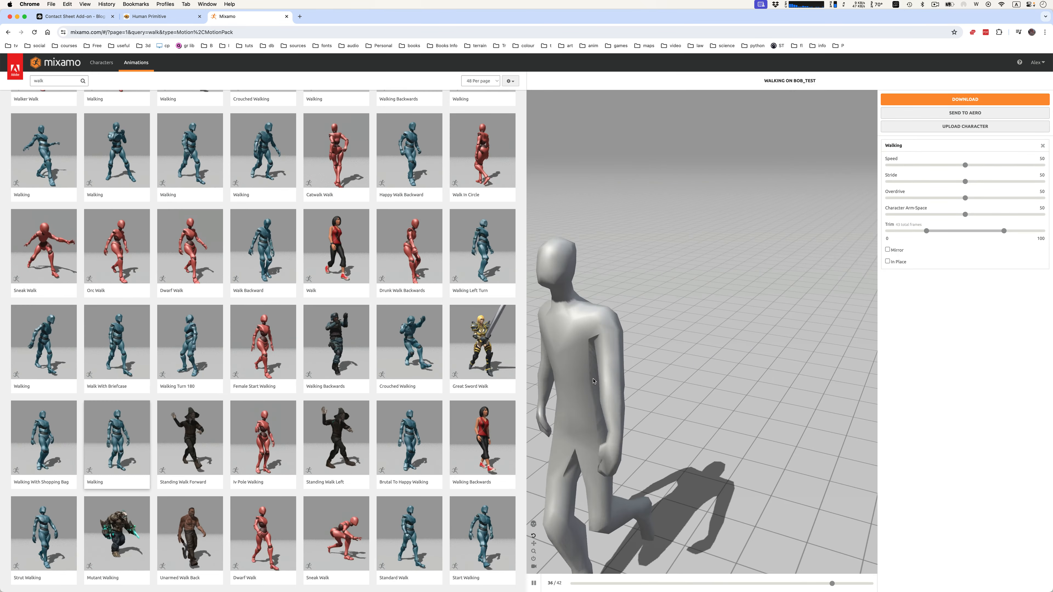
# Search the animations for "run" and apply Fast Run to the bob_test character.
pyautogui.doubleClick(32, 81)
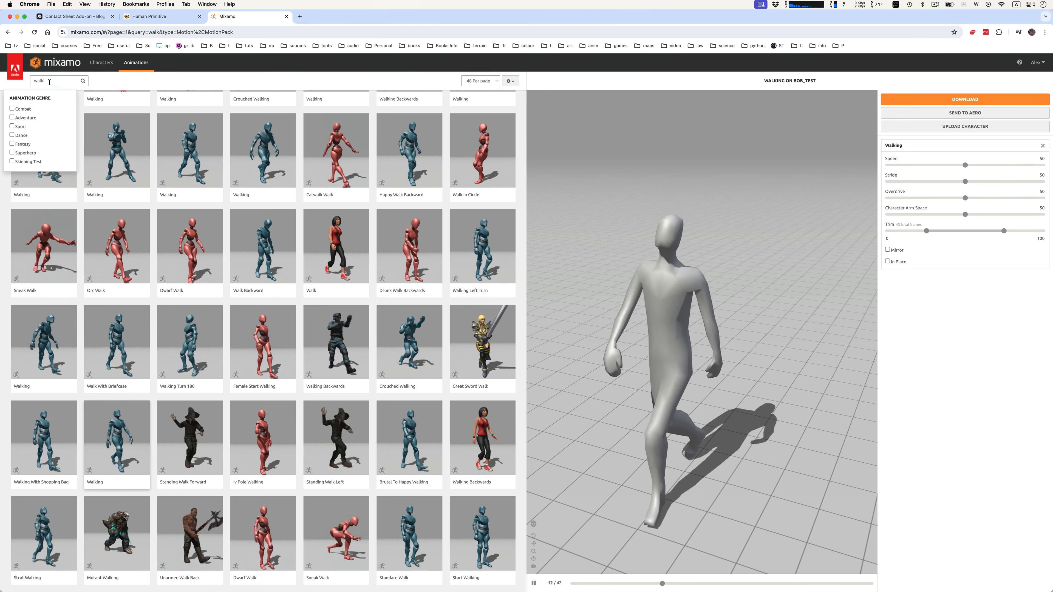
pyautogui.write('run')
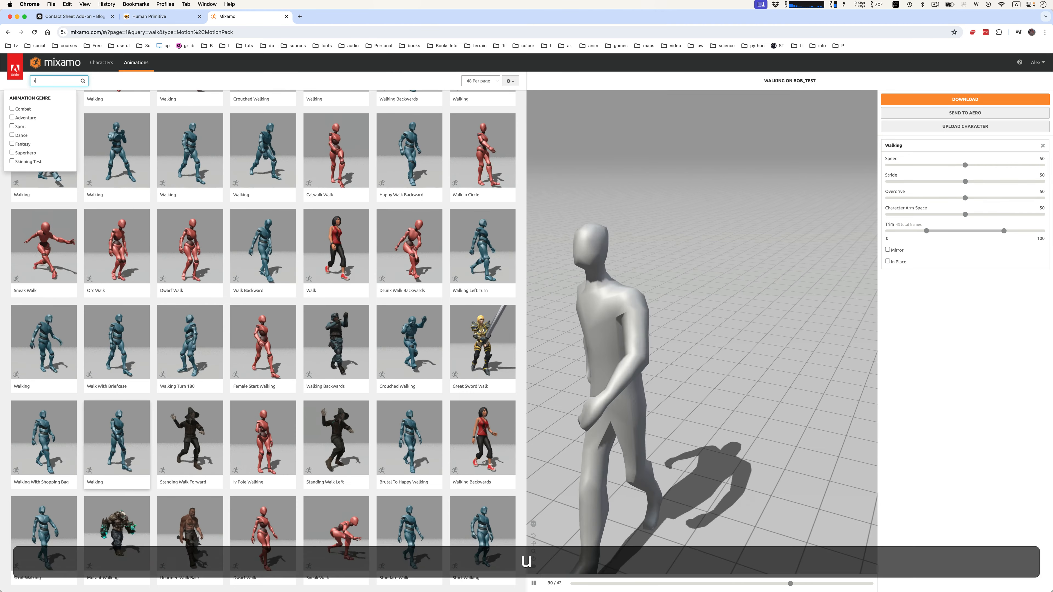
pyautogui.press('Return')
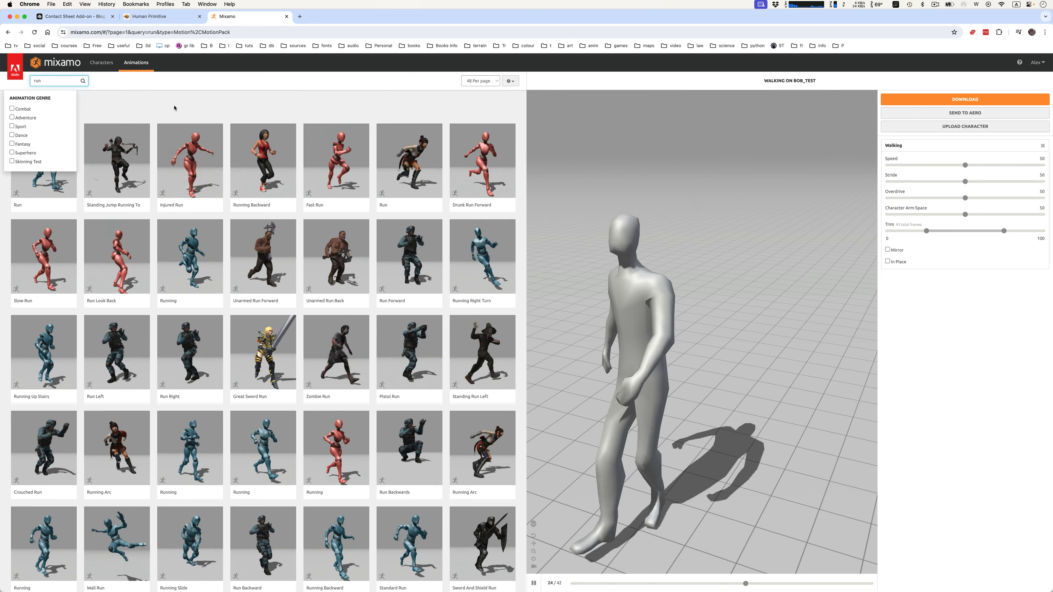
pyautogui.click(325, 157)
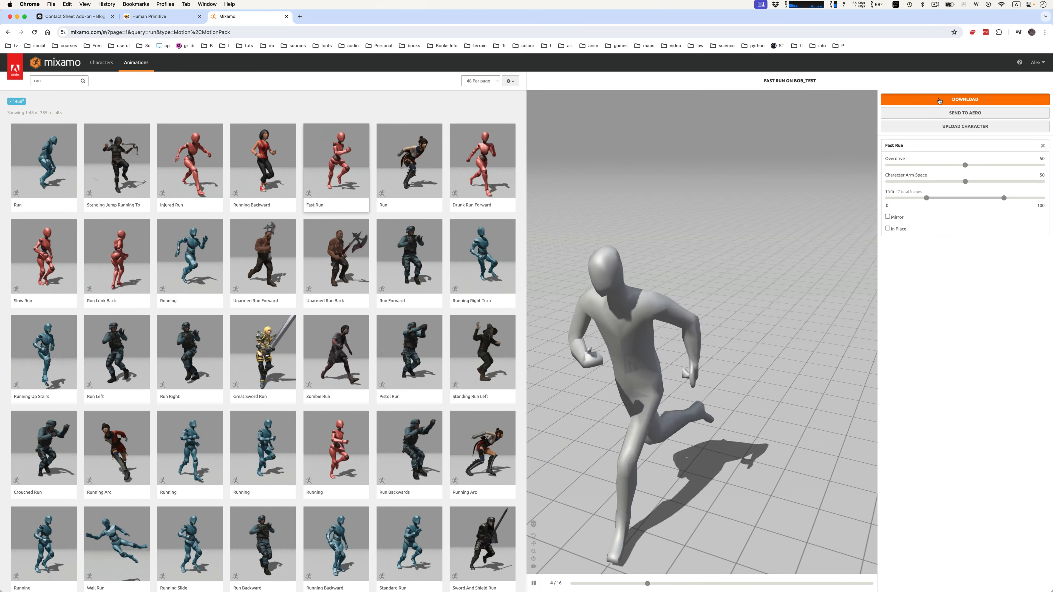
# Download the Fast Run animation as FBX Binary with skin, at 30 frames per second and without keyframe reduction.
pyautogui.click(940, 101)
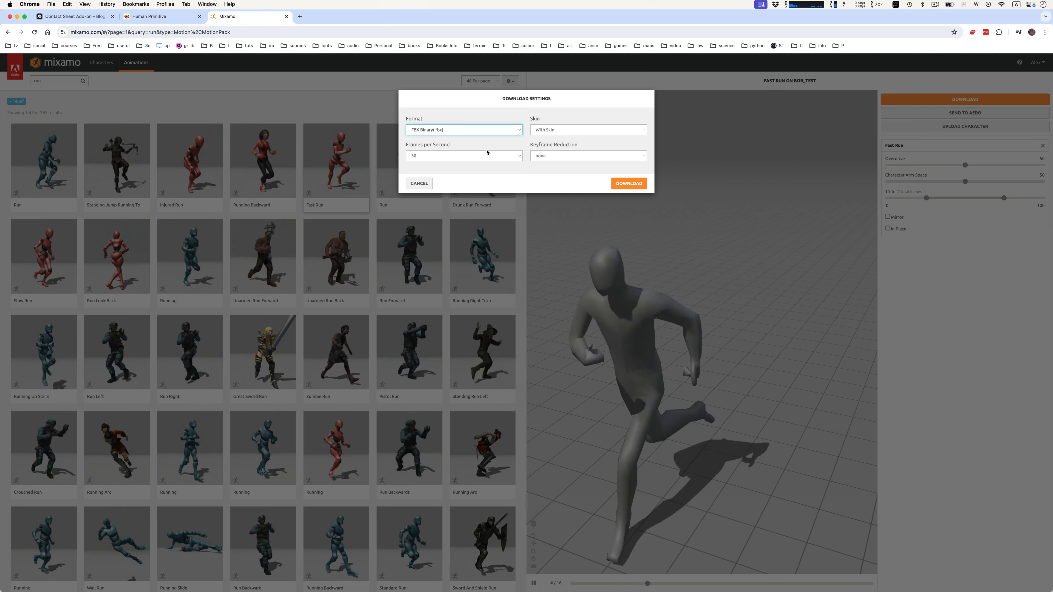
pyautogui.click(436, 157)
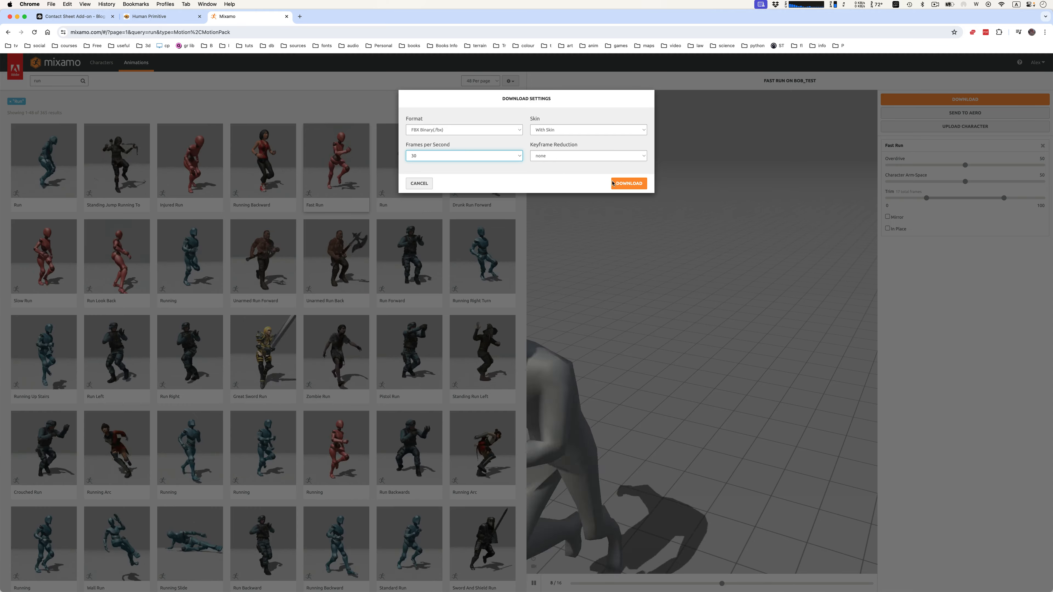
pyautogui.click(620, 184)
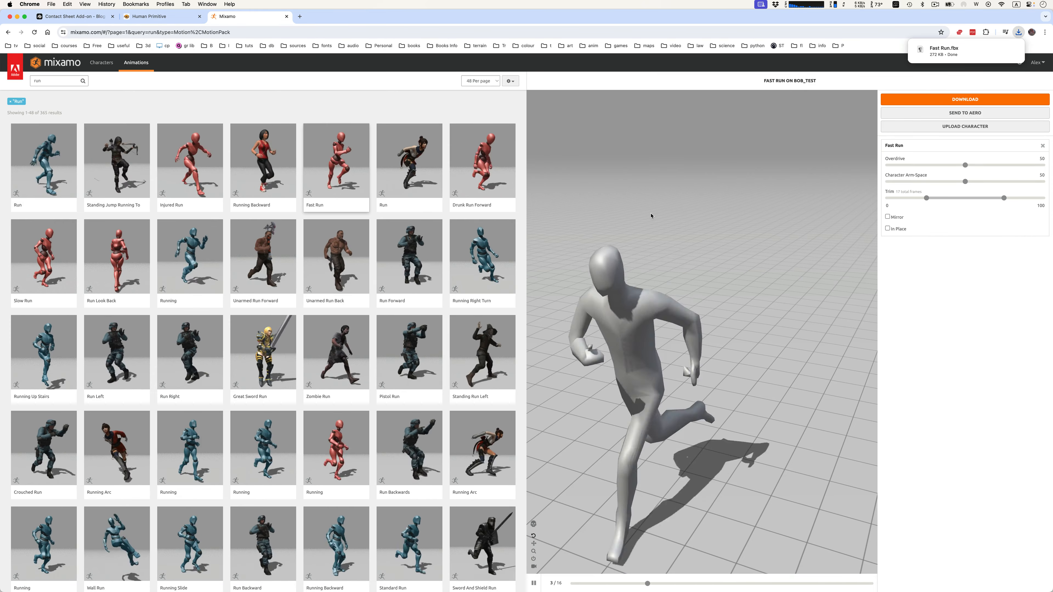
# Switch to Blender and delete the Male_Human object from the scene.
pyautogui.press('super+Tab')
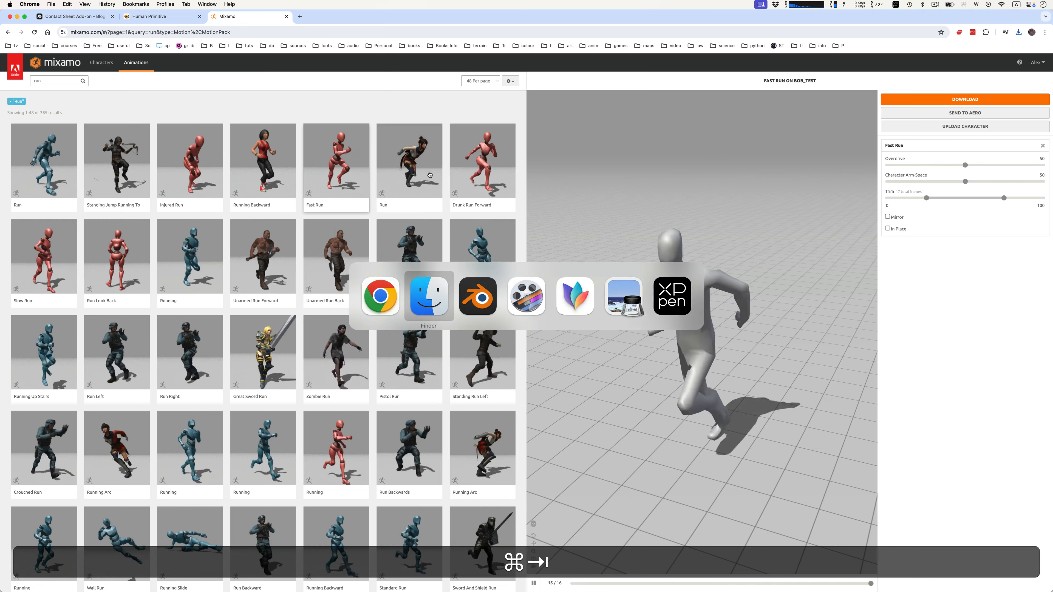
pyautogui.press('super+Tab')
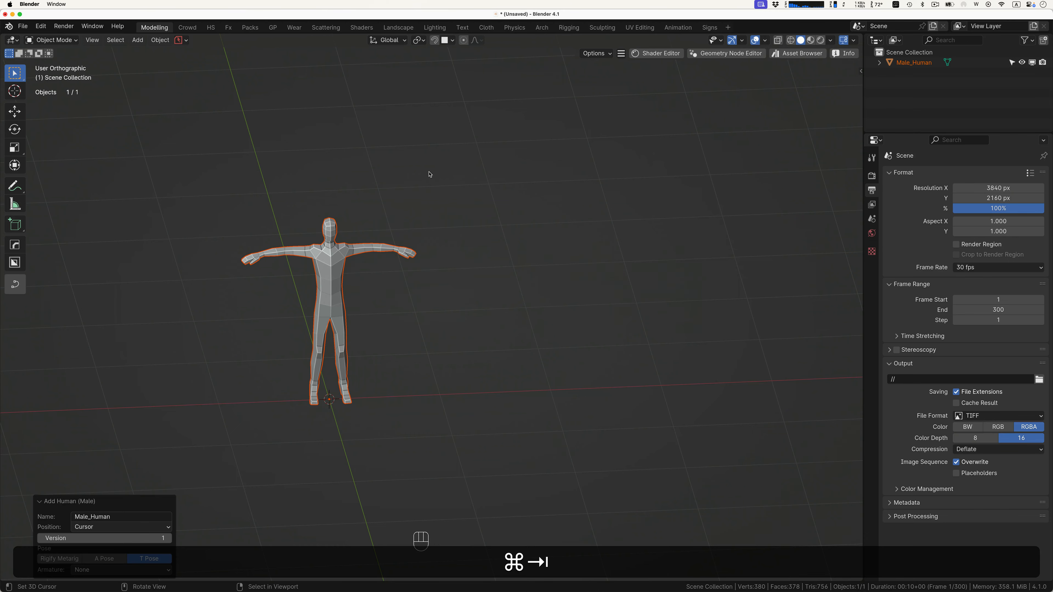
pyautogui.press('x')
pyautogui.click(352, 286)
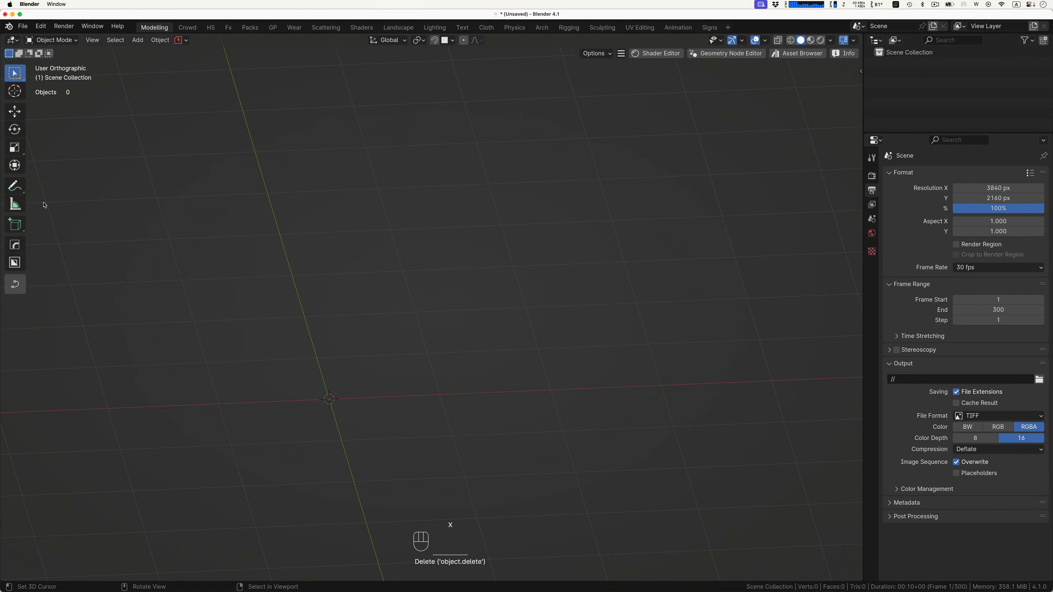
# Import Fast Run.fbx from the Downloads folder into the empty scene.
pyautogui.click(24, 26)
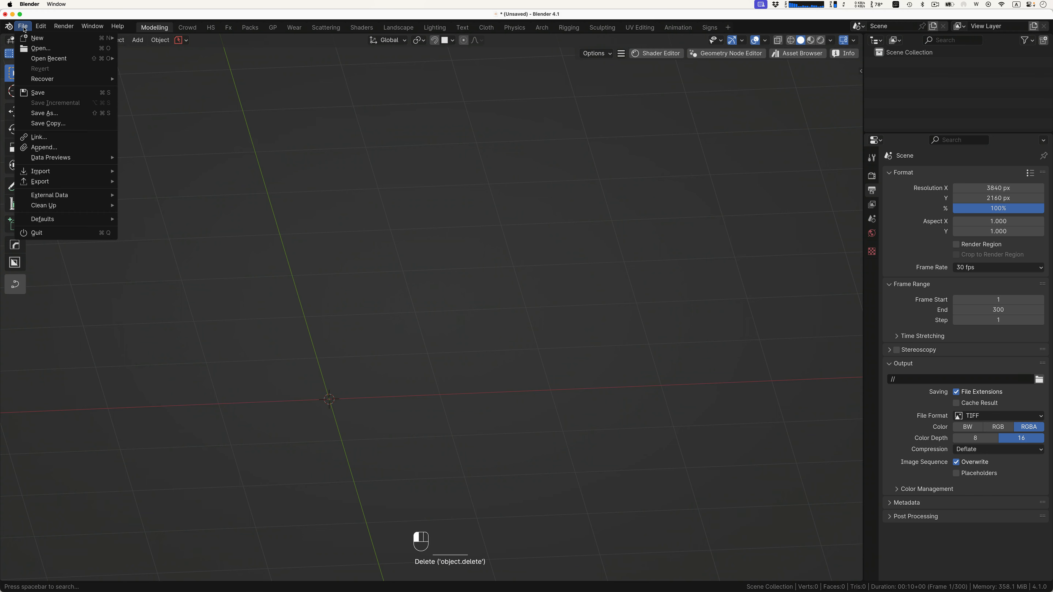
pyautogui.moveTo(55, 170)
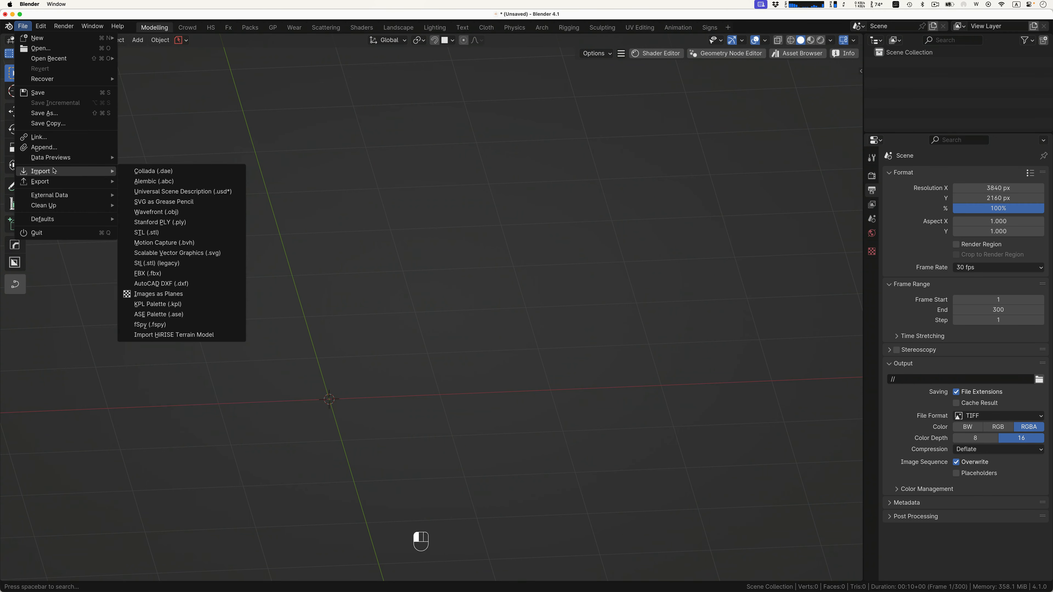
pyautogui.click(189, 273)
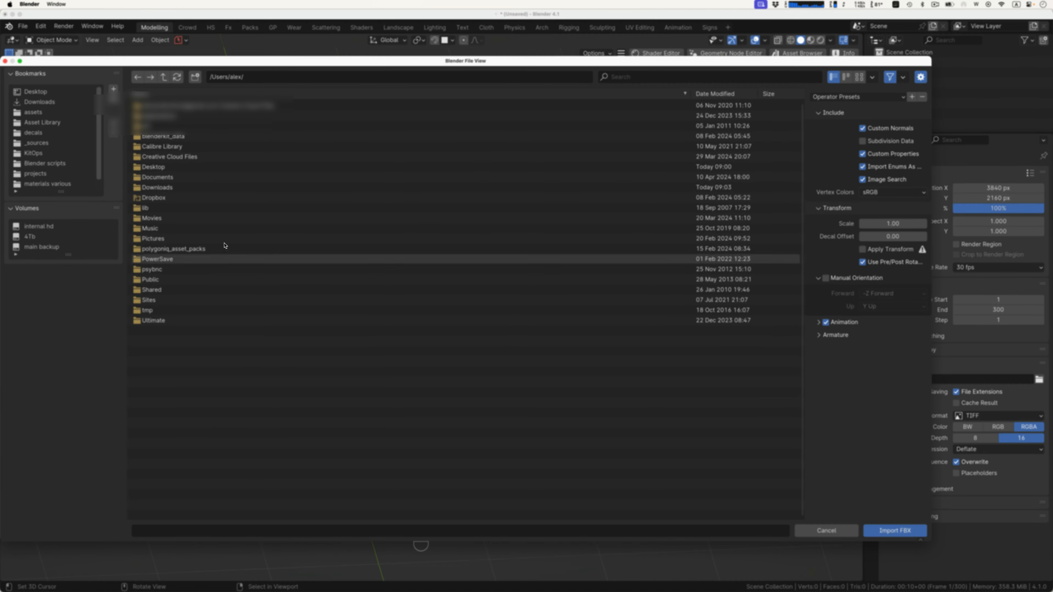
pyautogui.click(49, 102)
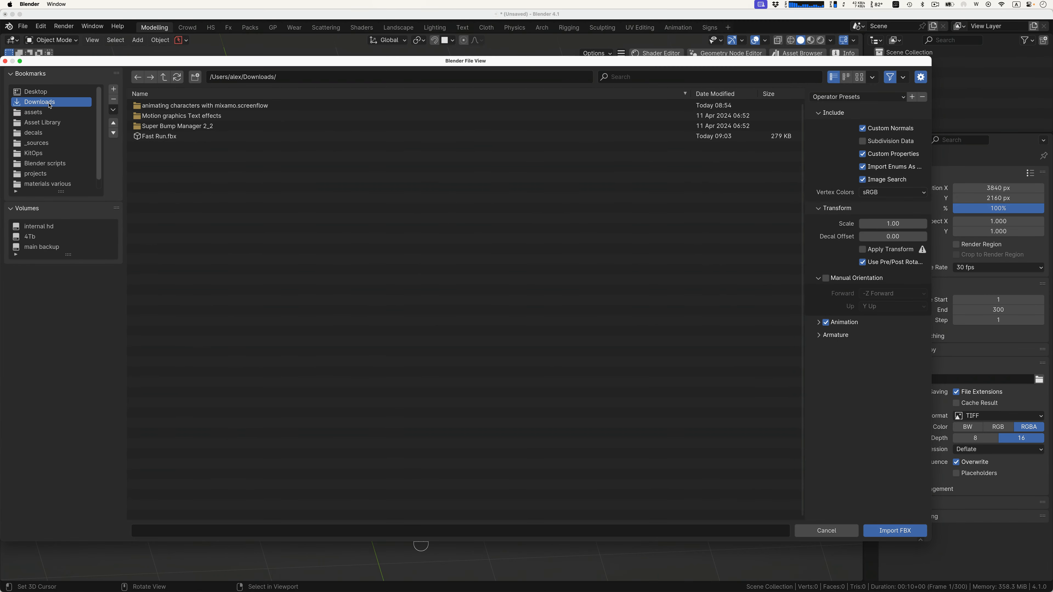
pyautogui.click(158, 137)
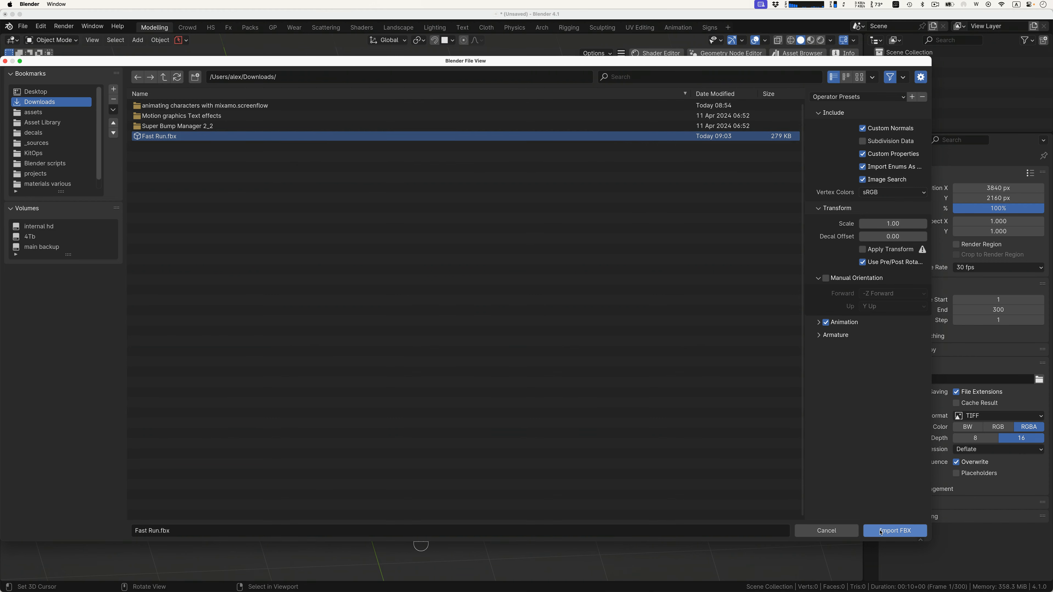
pyautogui.click(894, 530)
pyautogui.moveTo(438, 288); pyautogui.dragTo(433, 291, button='middle')
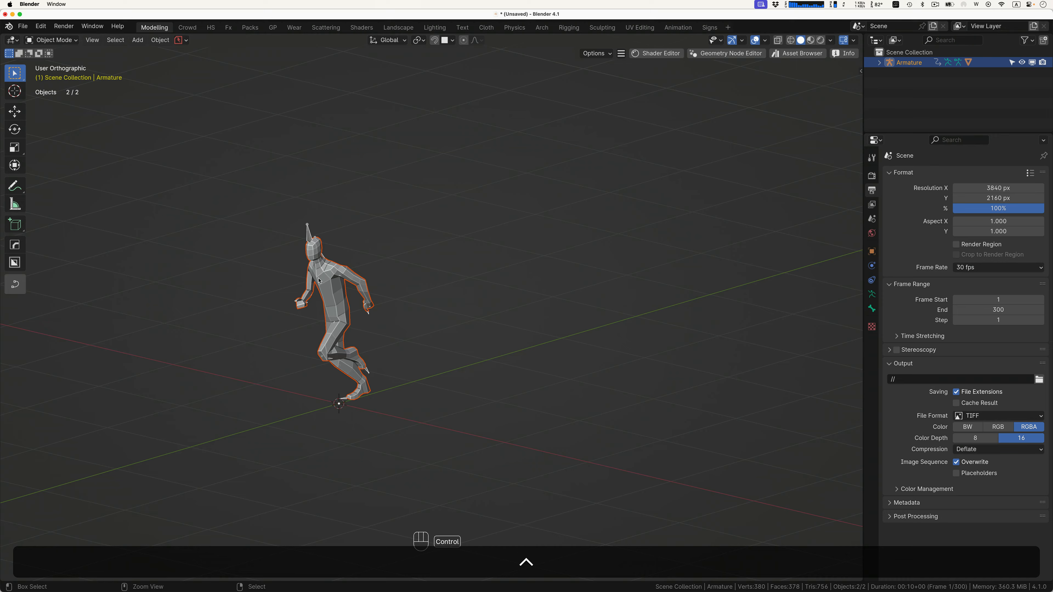
pyautogui.scroll(4, 318, 277)
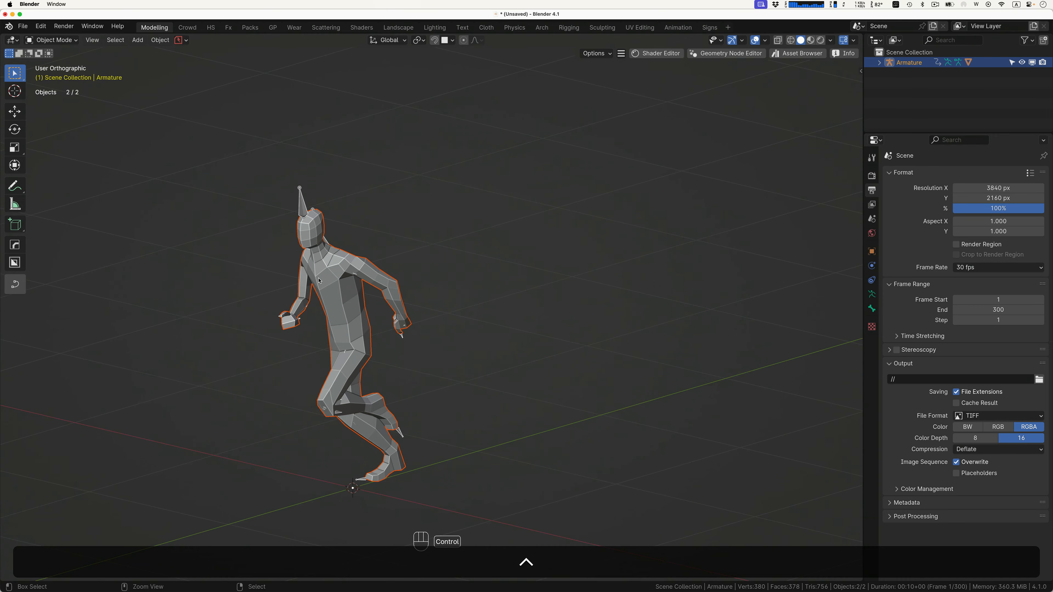
# Select the running character's armature alone and switch it to Pose Mode.
pyautogui.click(299, 205)
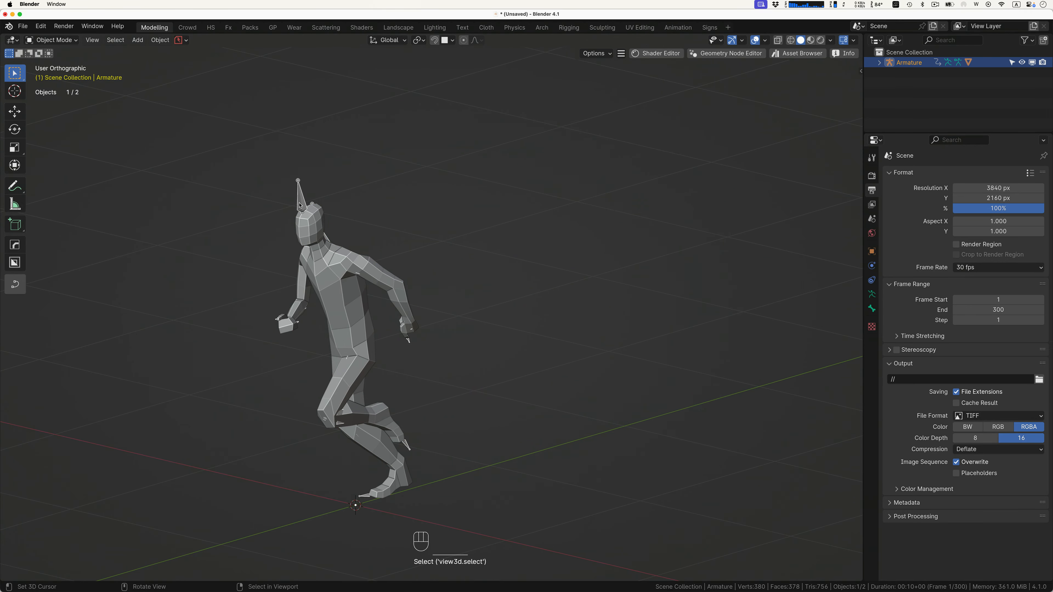
pyautogui.click(65, 41)
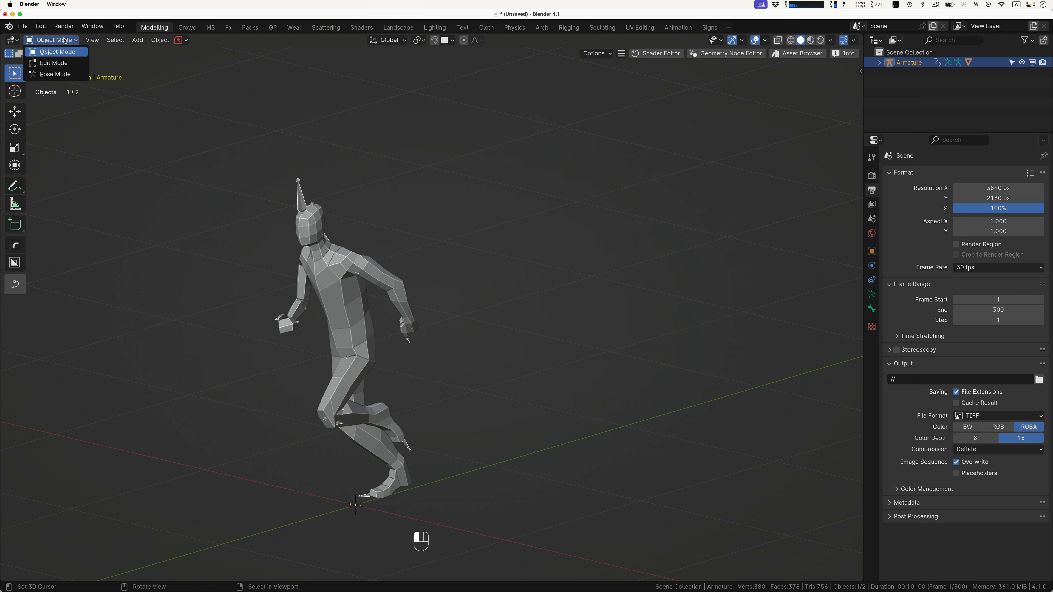
pyautogui.click(66, 75)
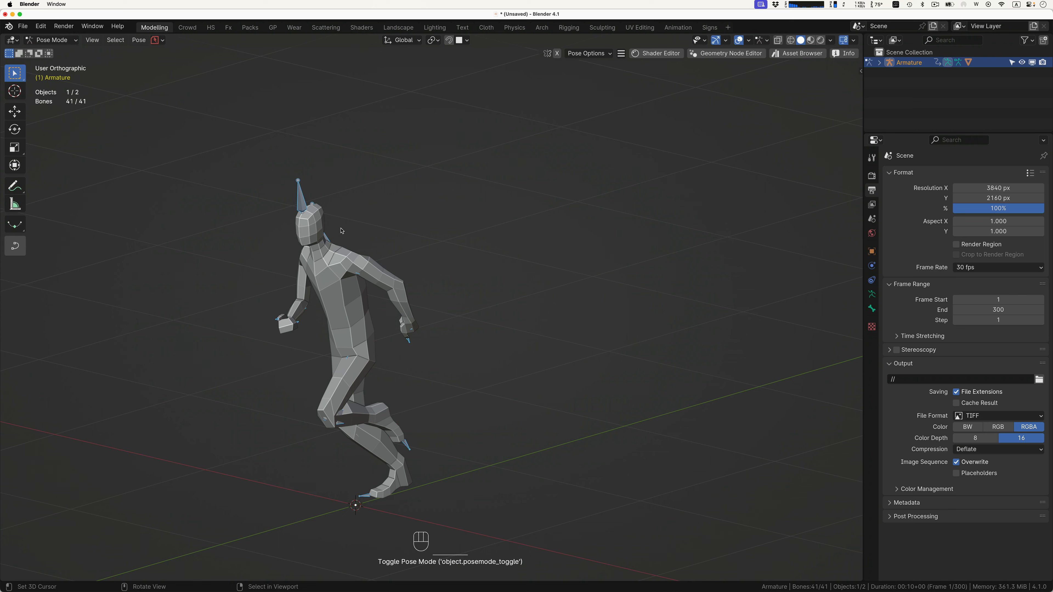
# Try rotating all the armature's bones together, and try moving the HeadTop_End bone.
pyautogui.press('r')
pyautogui.press('Escape')
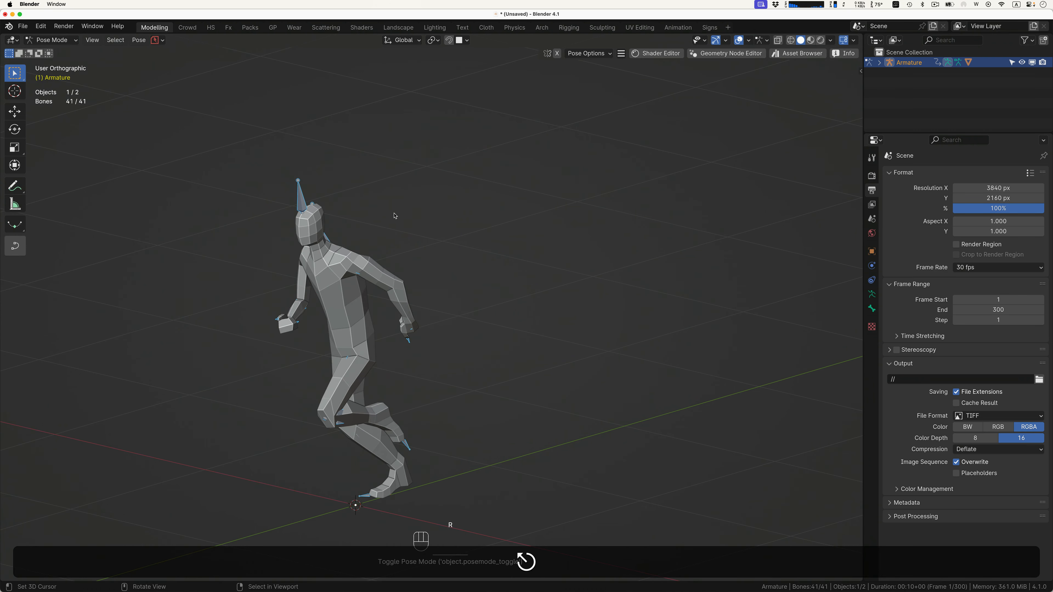
pyautogui.click(301, 202)
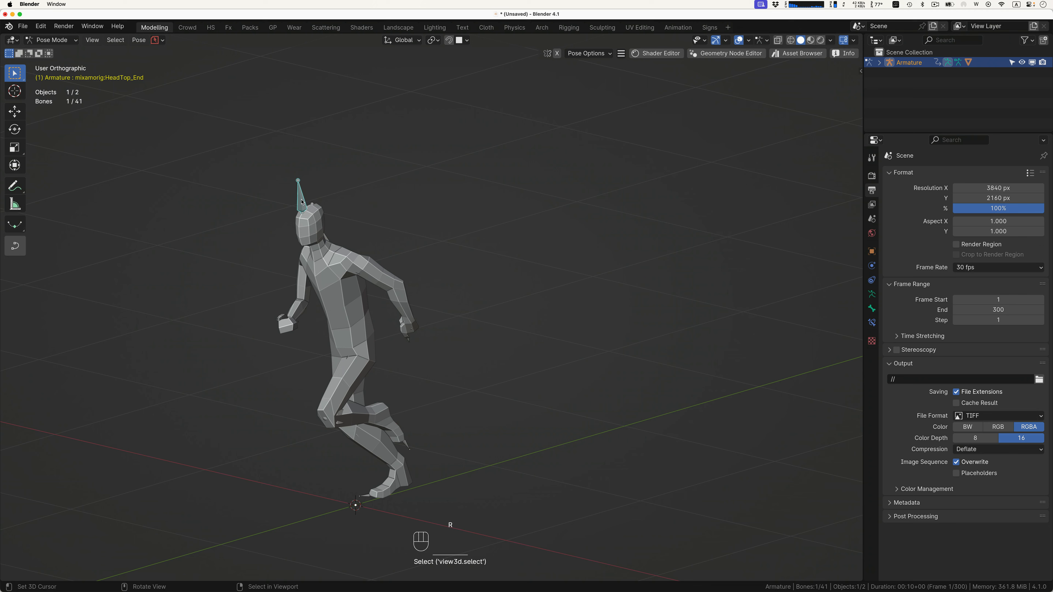
pyautogui.press('g')
pyautogui.rightClick(358, 205)
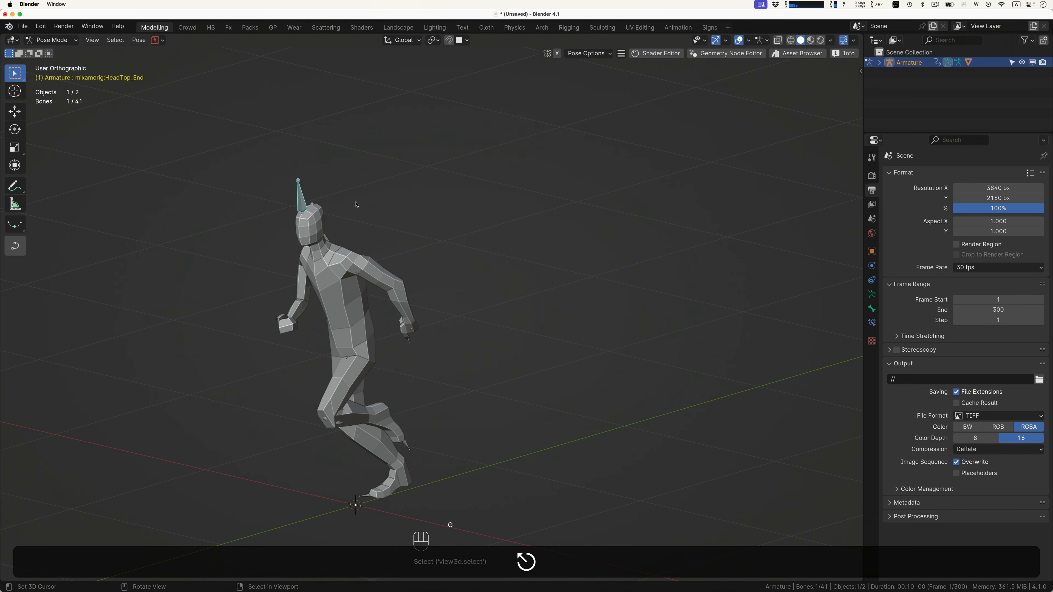
# Try moving the RightToe_End and LeftToe_End bones at the character's feet.
pyautogui.hscroll(-3, 355, 206)
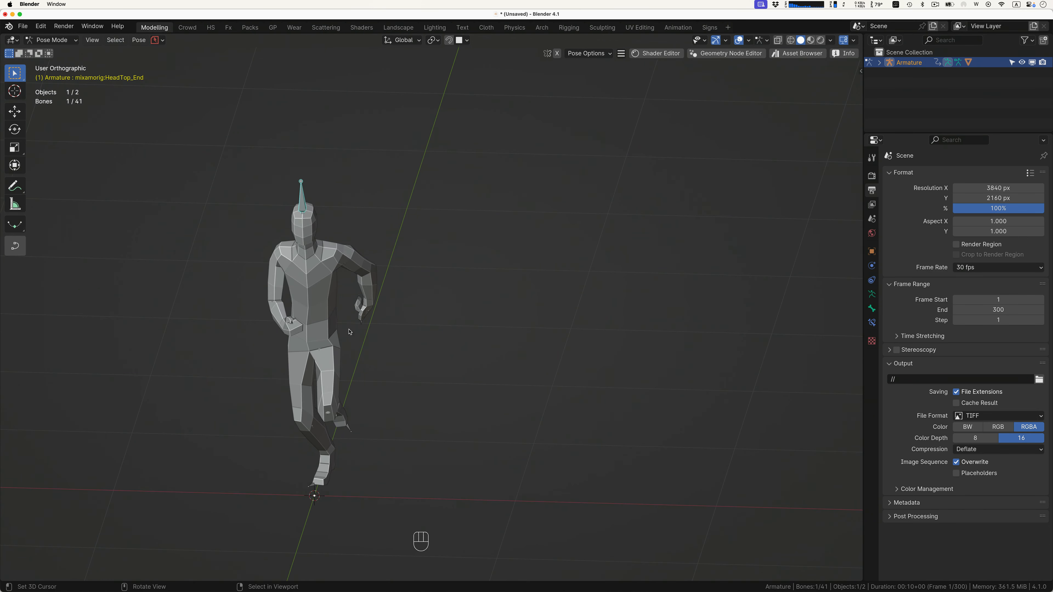
pyautogui.hscroll(2, 377, 320)
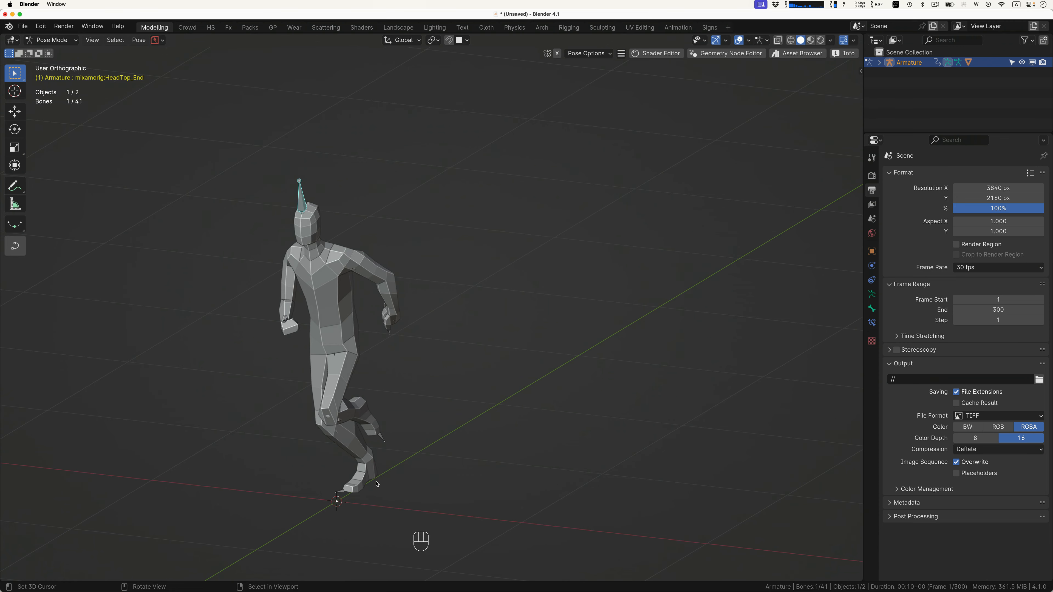
pyautogui.scroll(2, 344, 495)
pyautogui.click(340, 492)
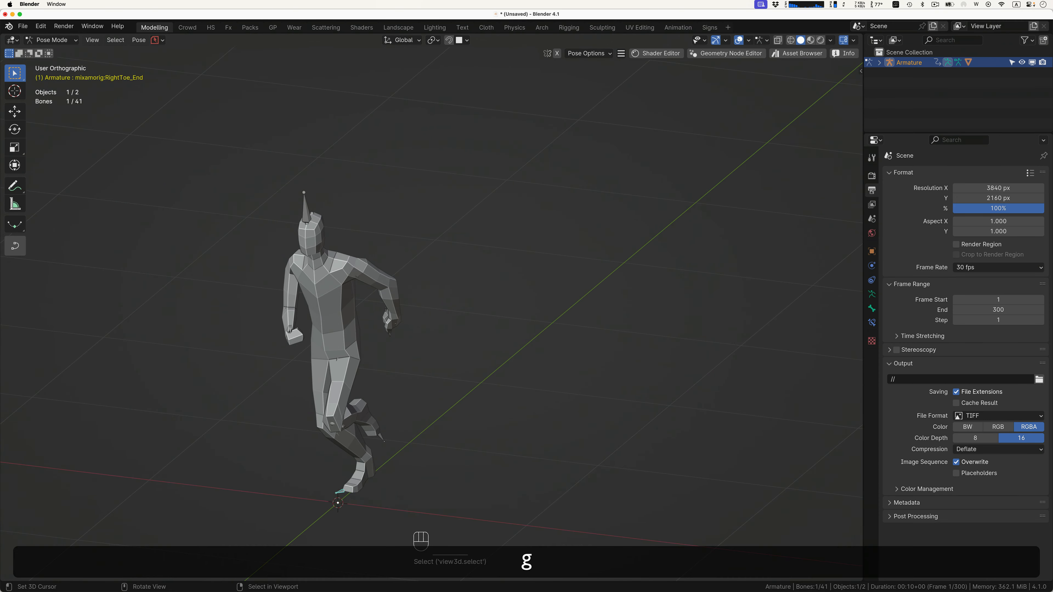
pyautogui.click(382, 436)
pyautogui.press('g')
pyautogui.press('Escape')
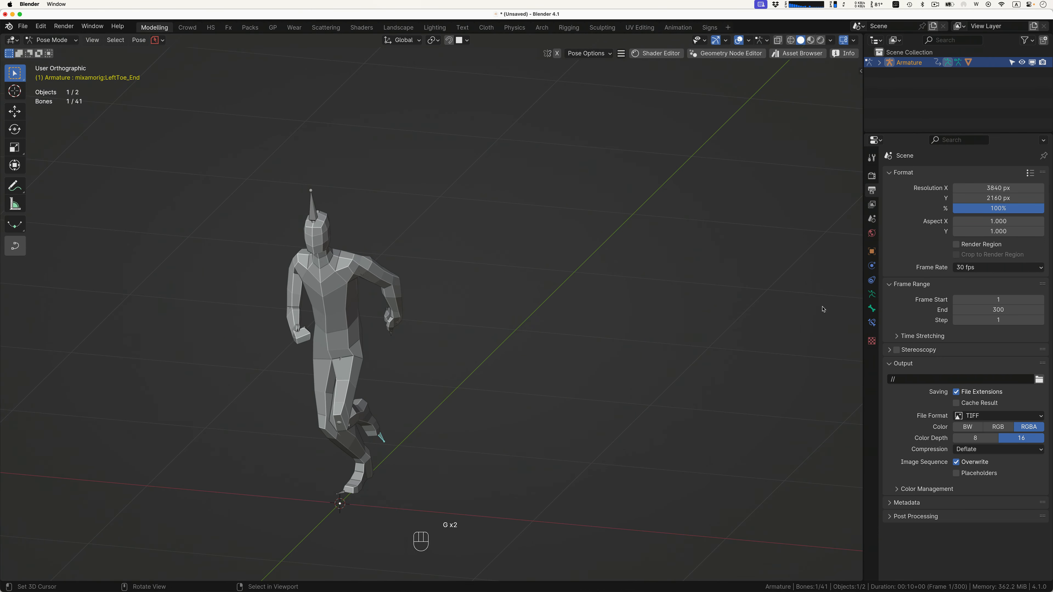
# Enable In Front in the armature's viewport display so its bones draw over the mesh.
pyautogui.click(872, 295)
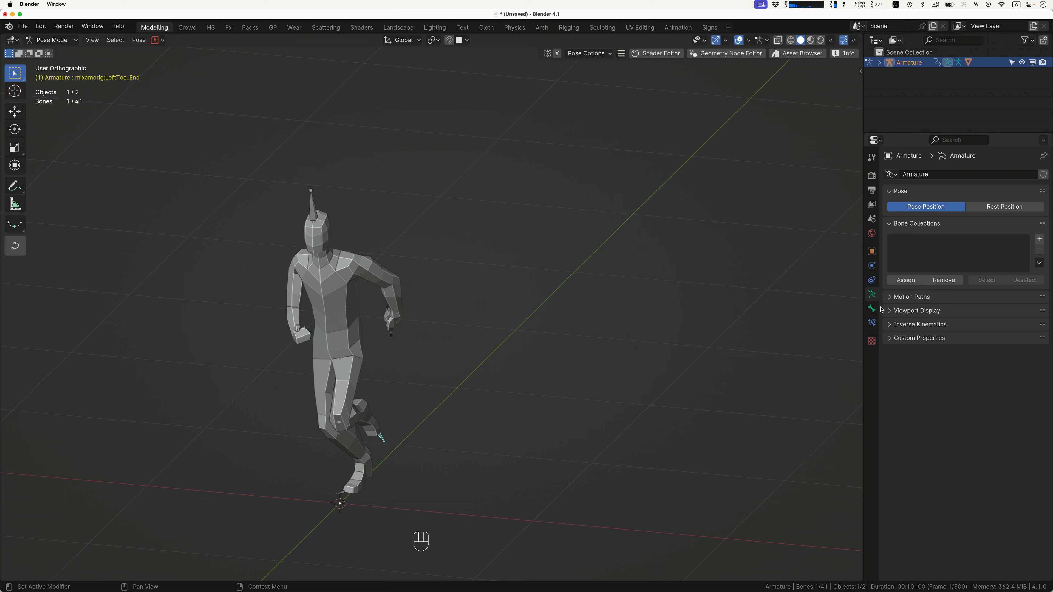
pyautogui.click(890, 311)
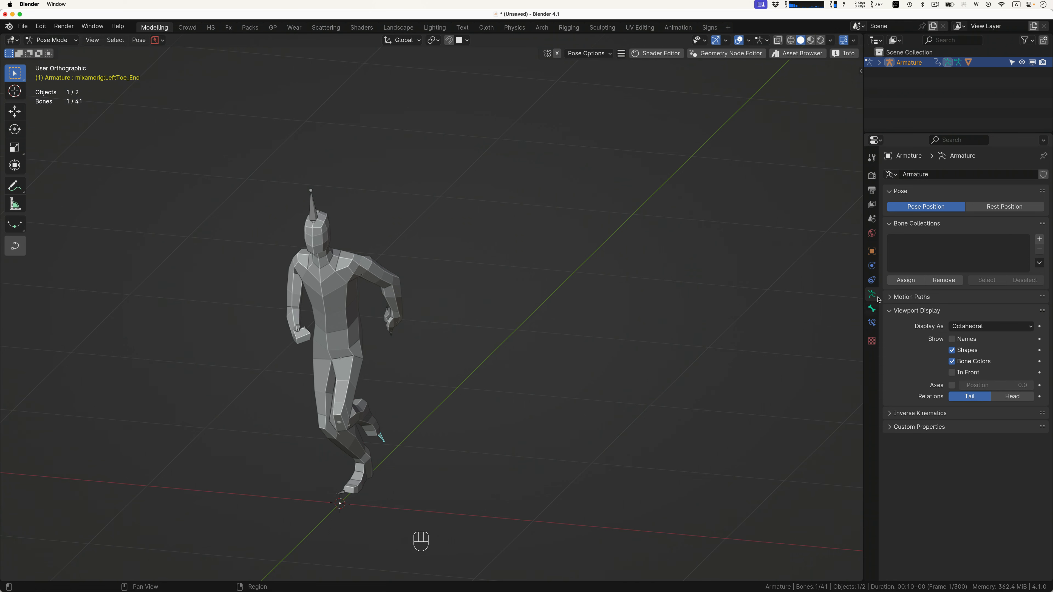
pyautogui.click(953, 373)
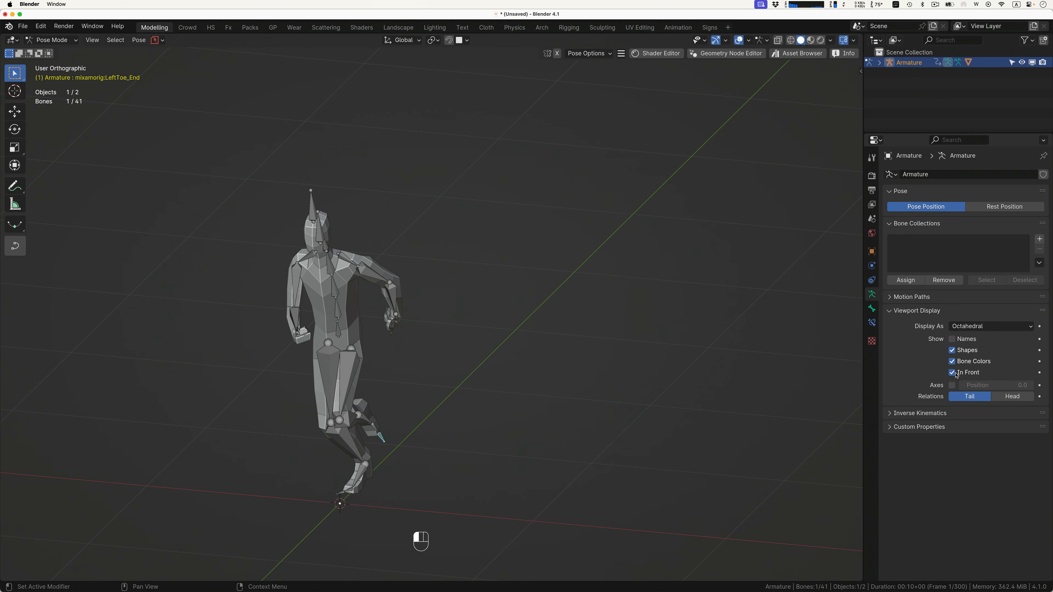
# Try rotating the LeftUpLeg bone and the Spine1 bone to test the rig.
pyautogui.moveTo(367, 334); pyautogui.dragTo(367, 369, button='middle')
pyautogui.click(329, 364)
pyautogui.press('r')
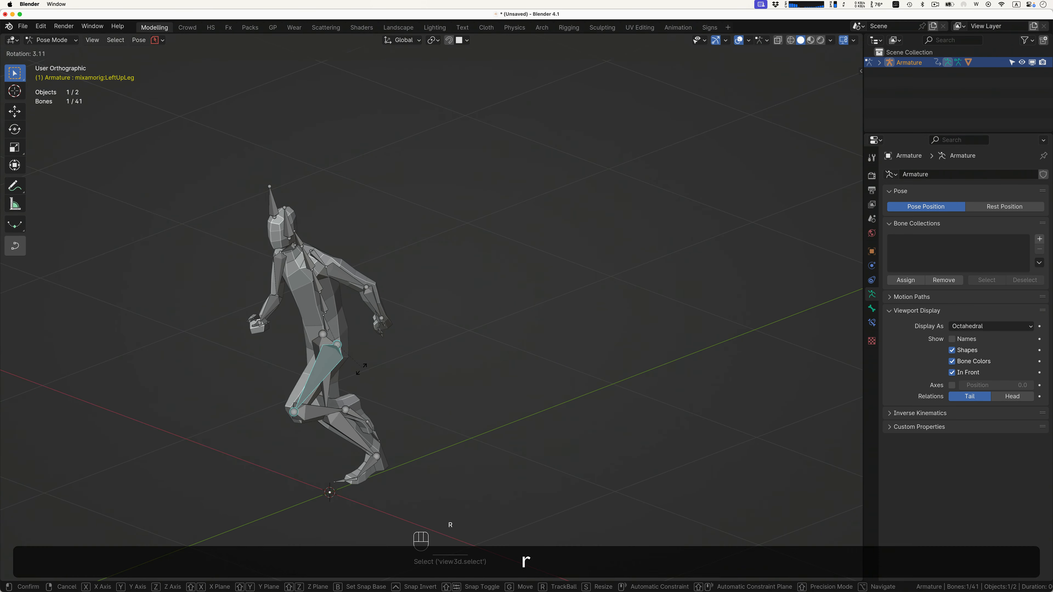
pyautogui.rightClick(378, 363)
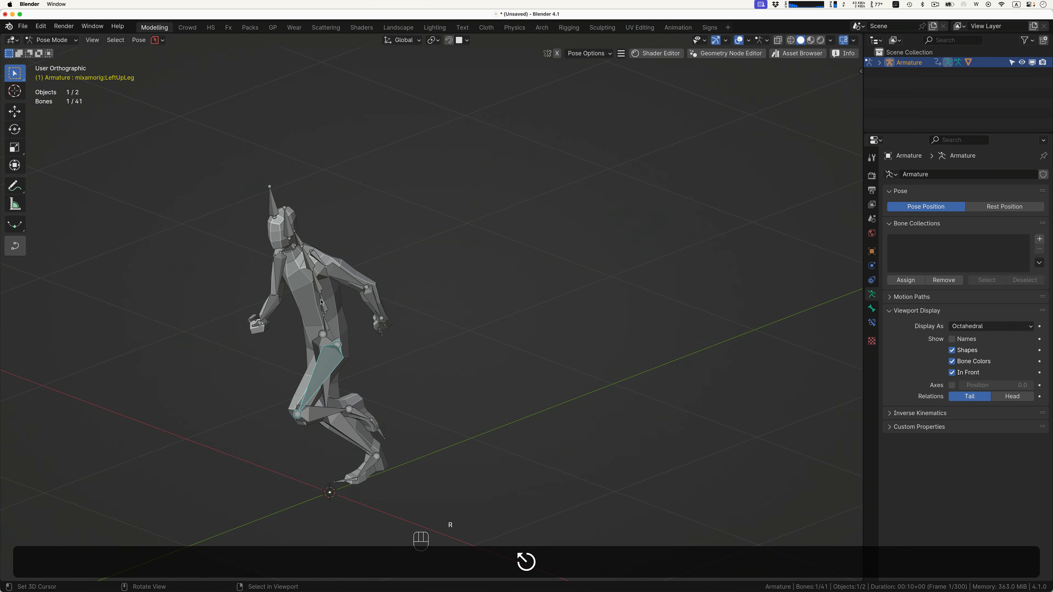
pyautogui.click(319, 290)
pyautogui.press('r')
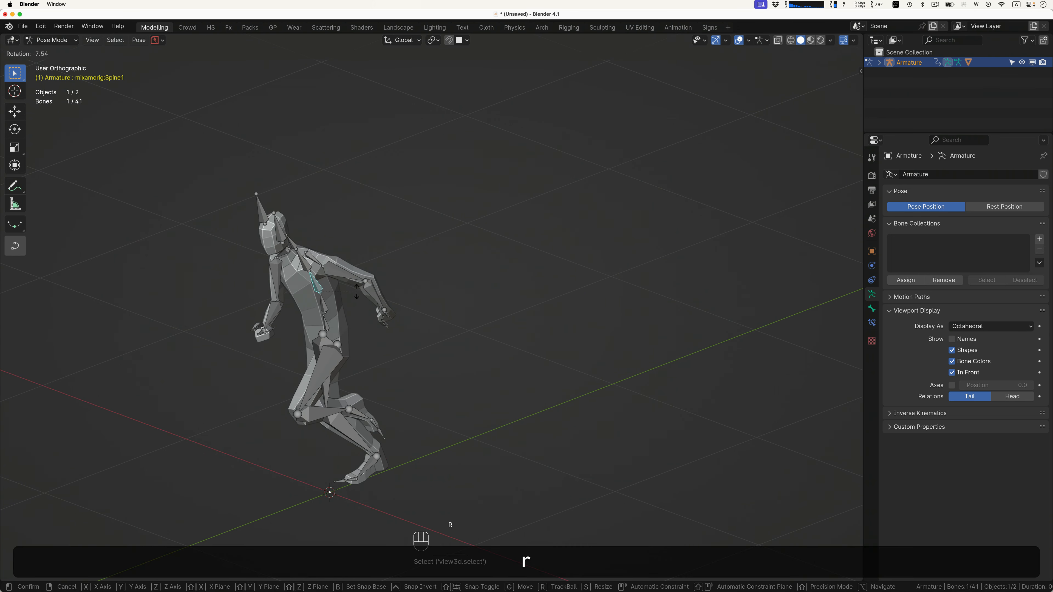
pyautogui.press('Escape')
# Return the armature to Object Mode and play the run animation.
pyautogui.keyDown('ctrl'); pyautogui.scroll(-3, 367, 310); pyautogui.keyUp('ctrl')
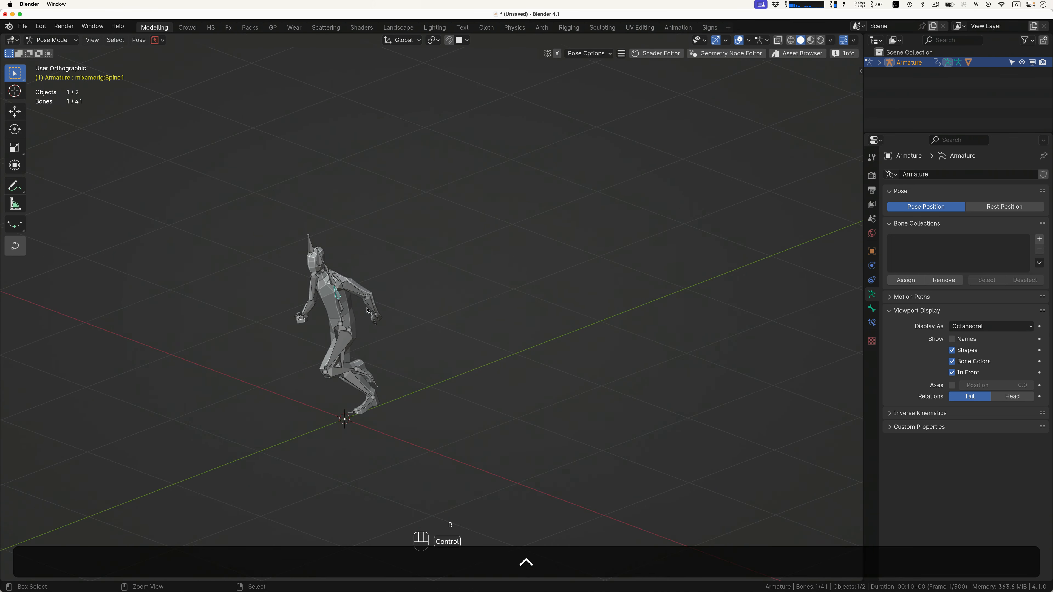
pyautogui.hscroll(-5, 367, 310)
pyautogui.hscroll(4, 367, 311)
pyautogui.keyDown('ctrl'); pyautogui.scroll(-3, 367, 310); pyautogui.keyUp('ctrl')
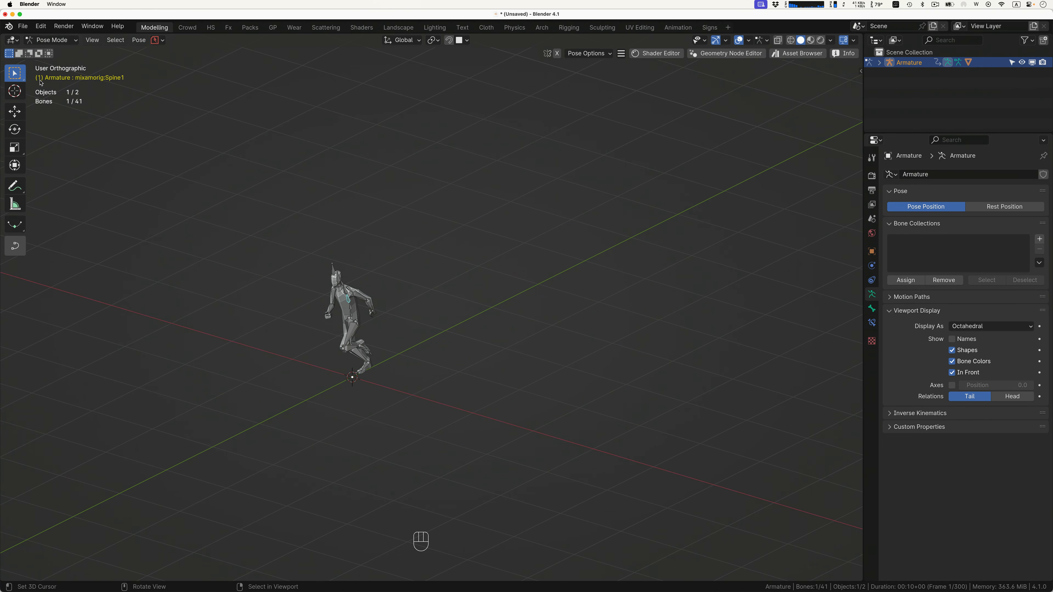
pyautogui.click(52, 39)
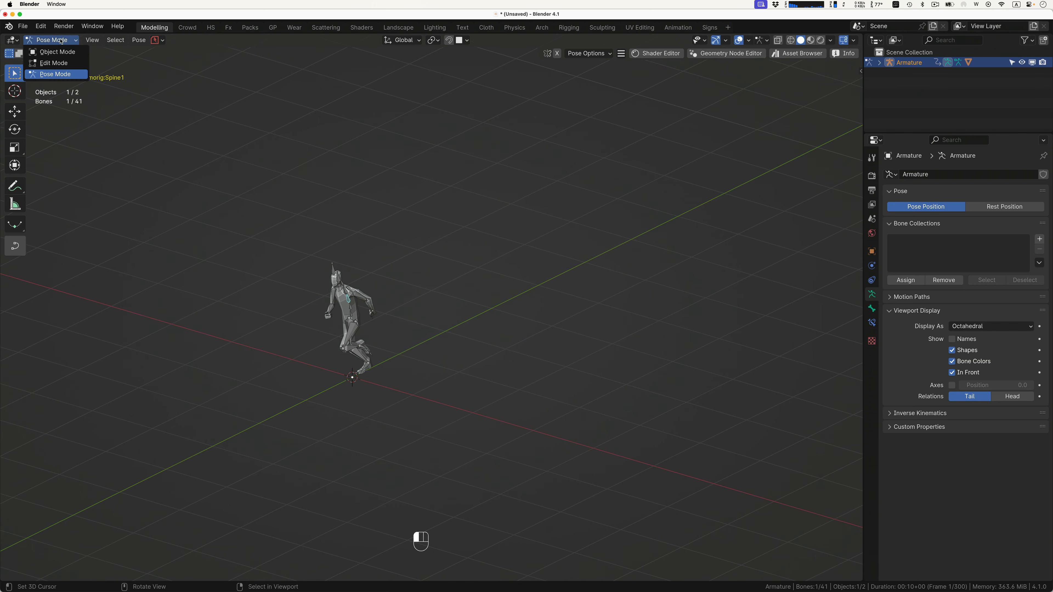
pyautogui.click(49, 51)
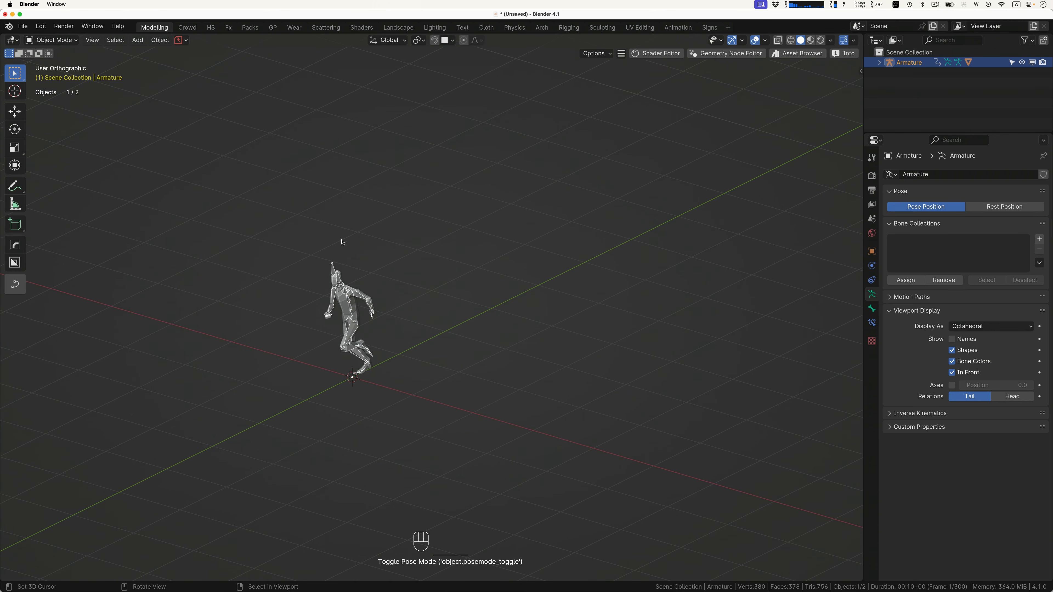
pyautogui.press('space')
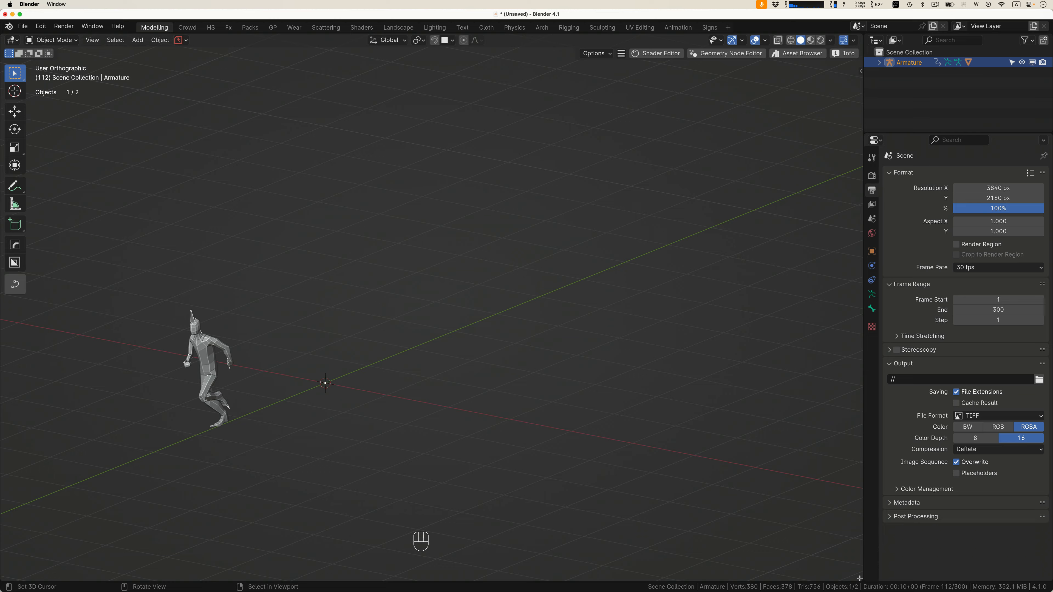
# Split a second area off beneath the 3D viewport and change it to a Timeline editor.
pyautogui.moveTo(860, 578); pyautogui.dragTo(853, 442)
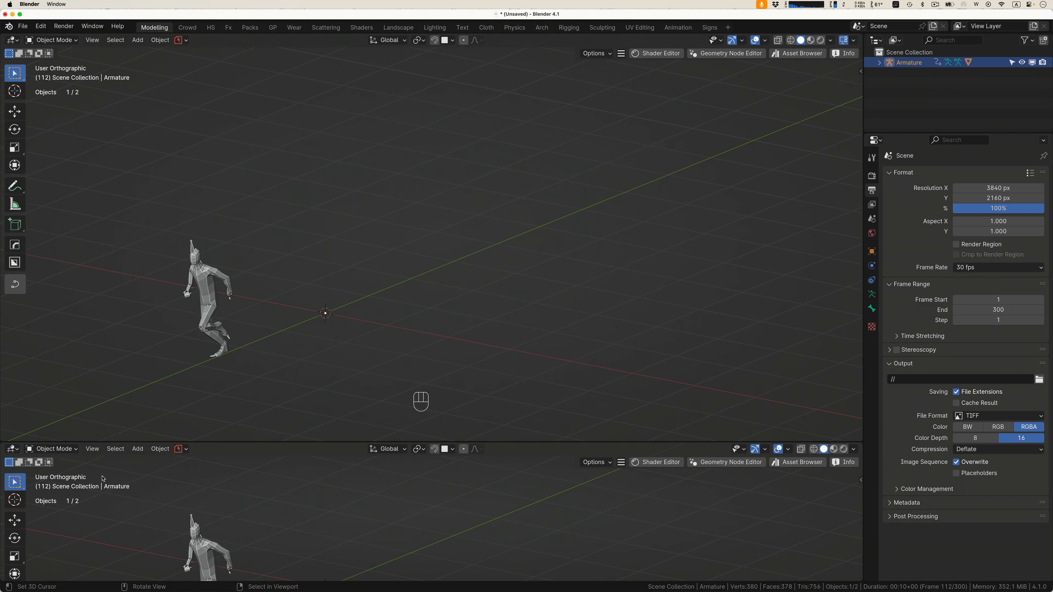
pyautogui.click(13, 449)
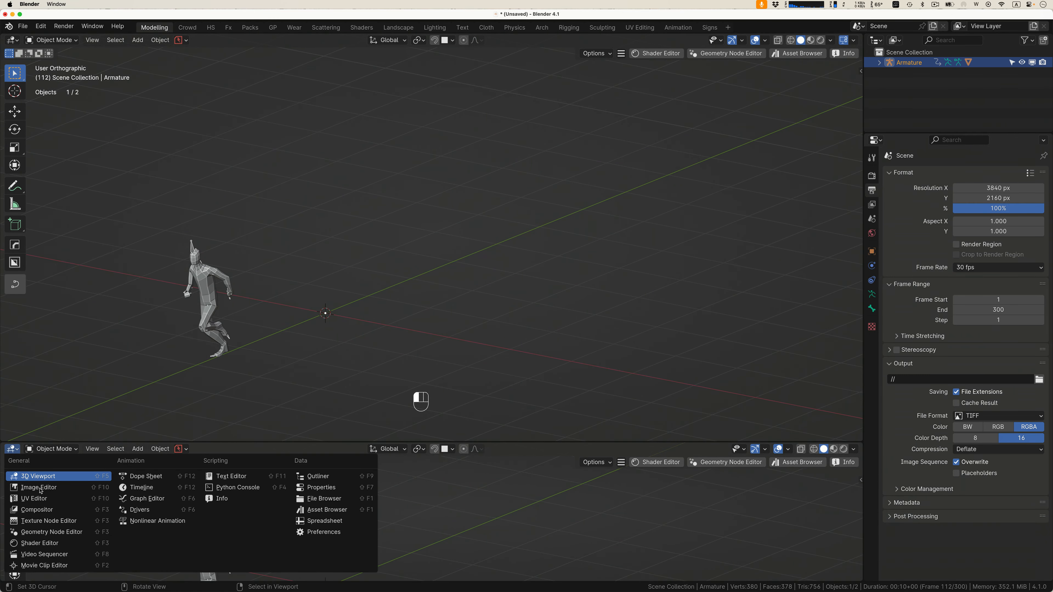
pyautogui.click(140, 488)
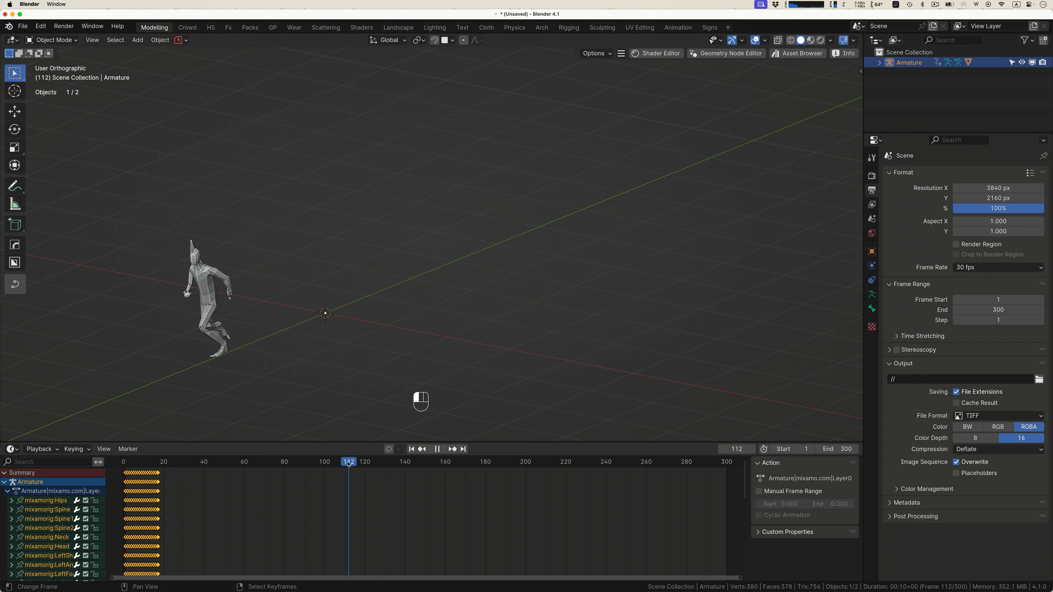
# Rewind to frame 0, replay the run animation, and watch it from the front and at an angle.
pyautogui.moveTo(352, 464); pyautogui.dragTo(124, 464)
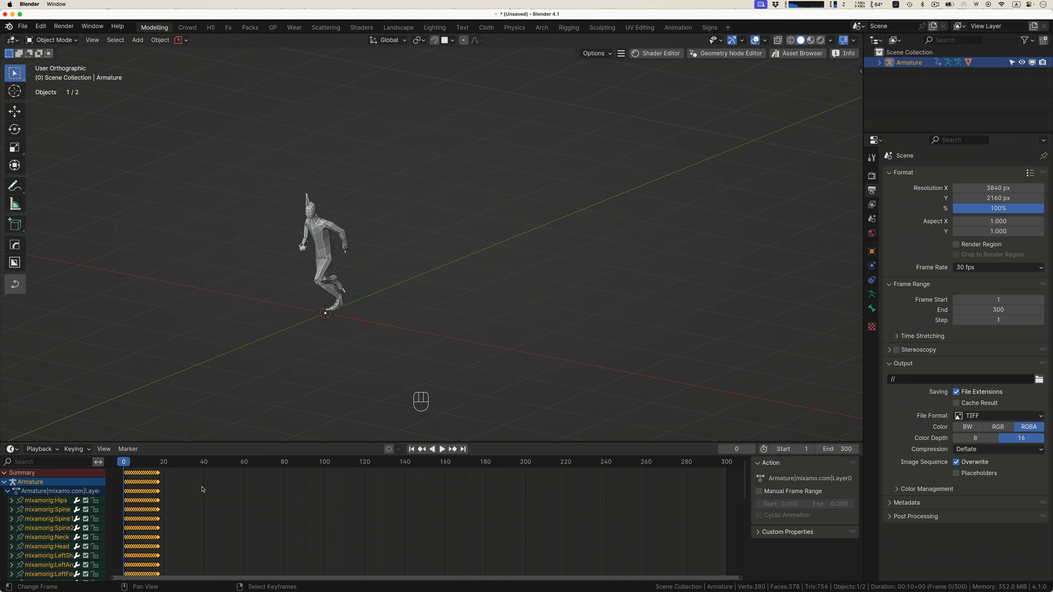
pyautogui.press('space')
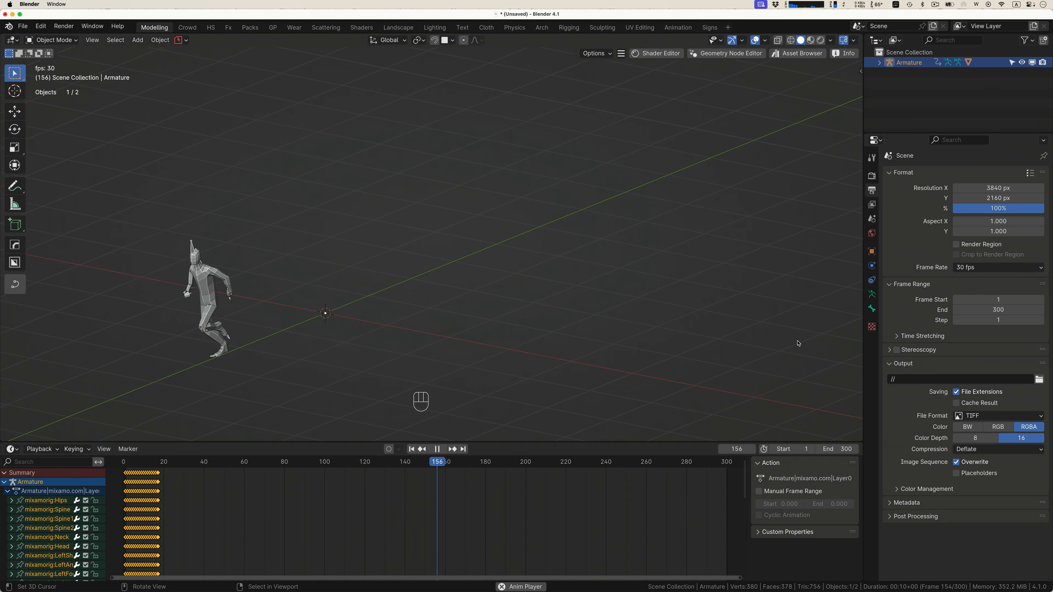
pyautogui.press('KP_1')
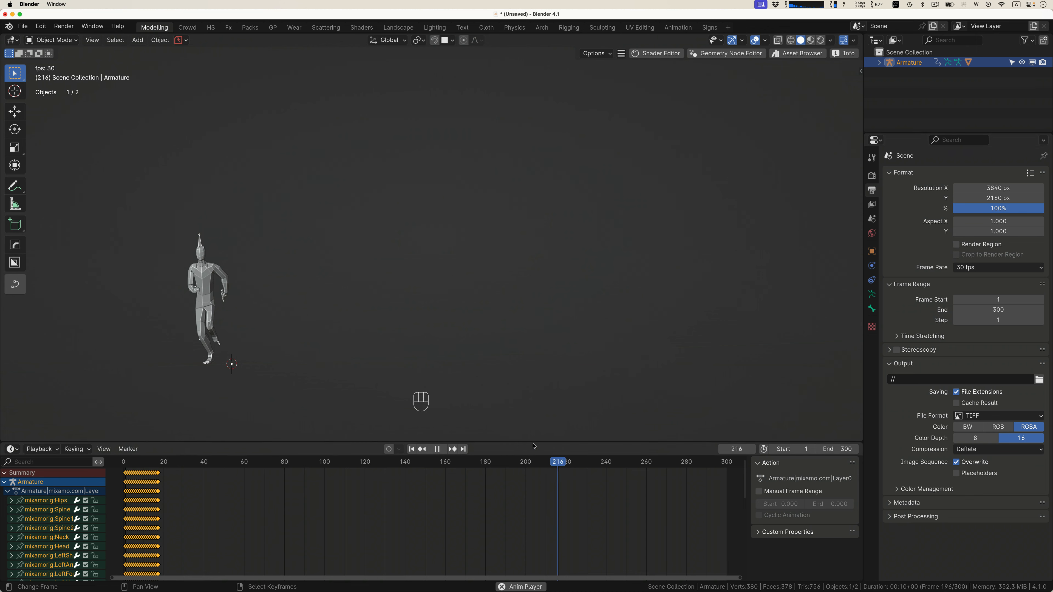
pyautogui.hscroll(5, 335, 290)
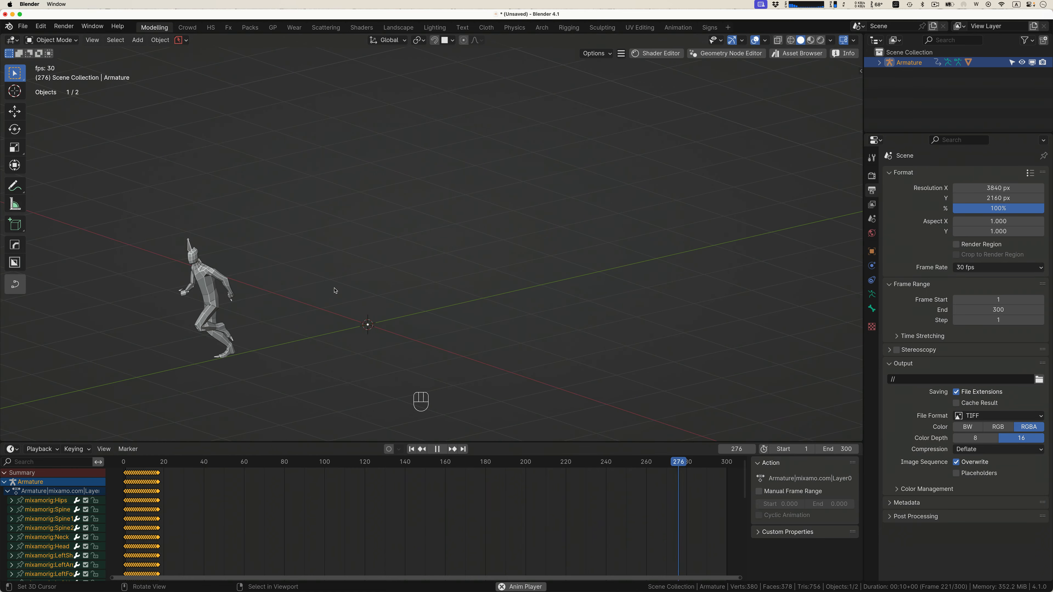
# Watch the run animation from an angled view with more room around the character, and stop the playback.
pyautogui.keyDown('shift'); pyautogui.hscroll(-5, 335, 291); pyautogui.keyUp('shift')
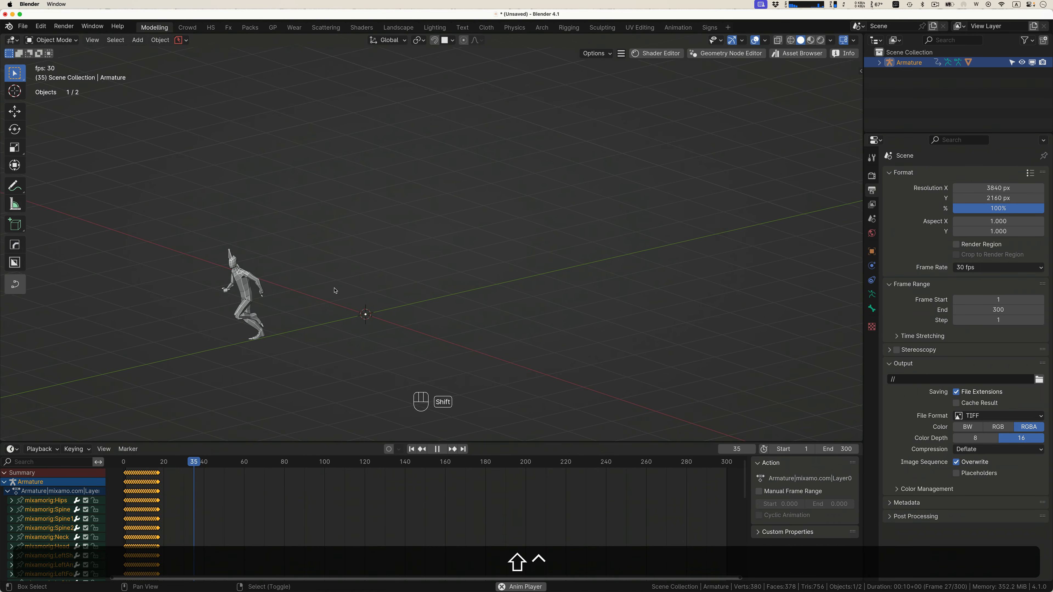
pyautogui.keyDown('shift'); pyautogui.hscroll(-2, 336, 290); pyautogui.keyUp('shift')
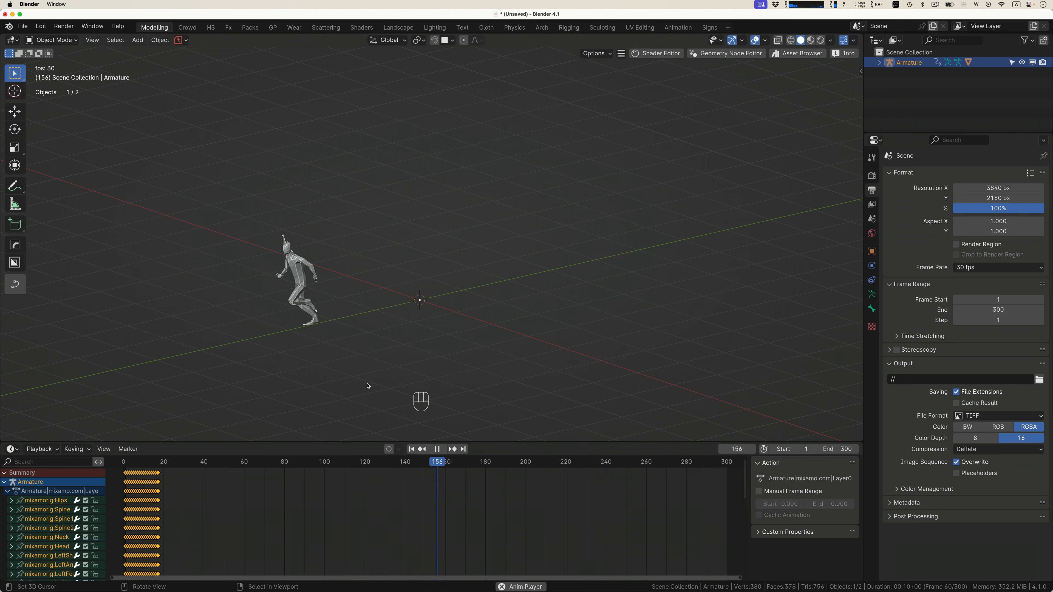
pyautogui.press('space')
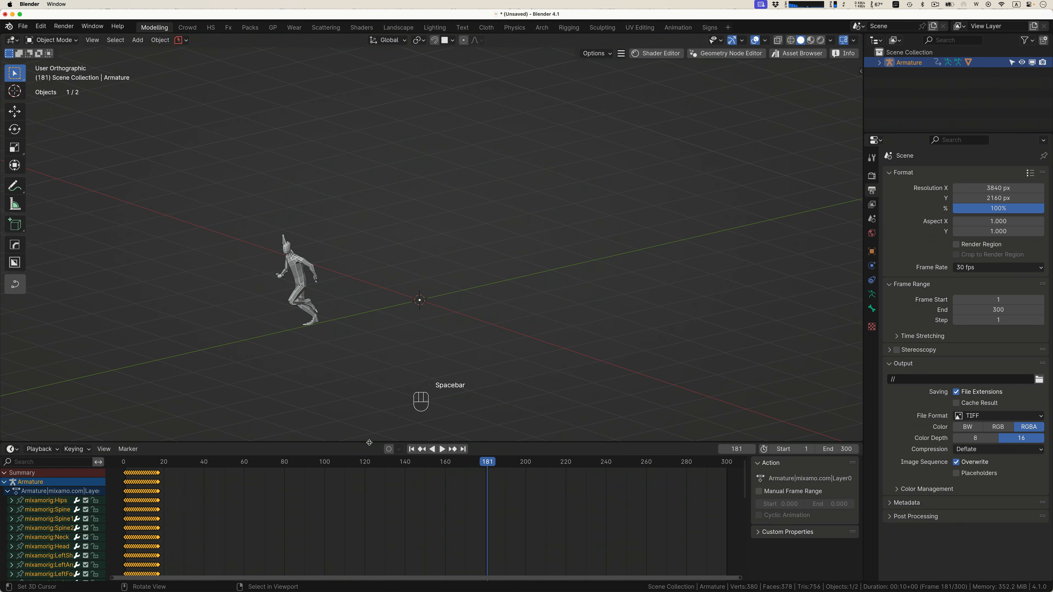
# Enlarge the Timeline area and widen its channel list until the full bone names are readable.
pyautogui.moveTo(370, 442); pyautogui.dragTo(289, 326)
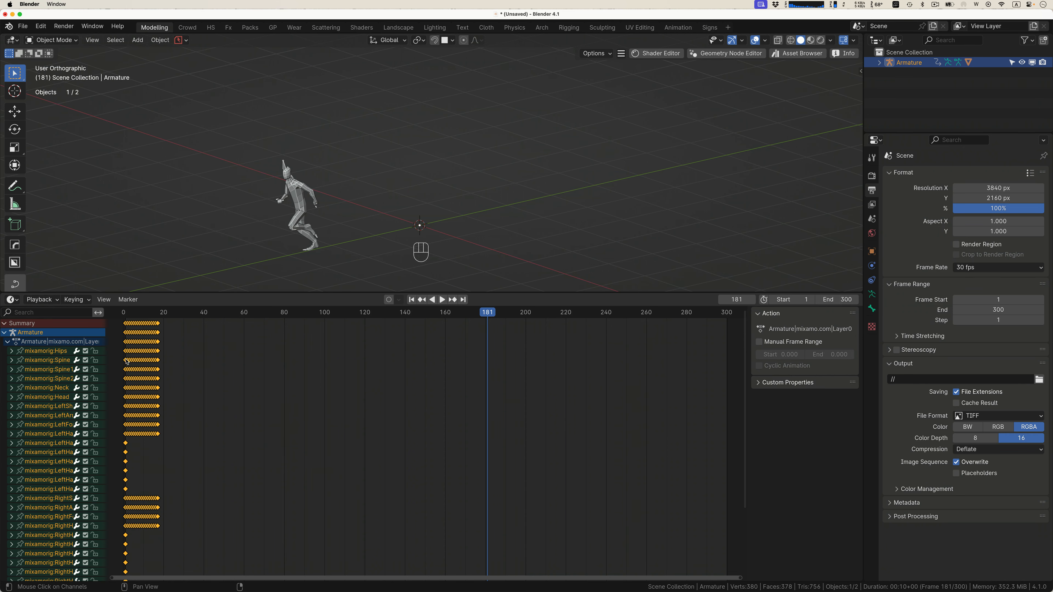
pyautogui.moveTo(106, 325); pyautogui.dragTo(174, 325)
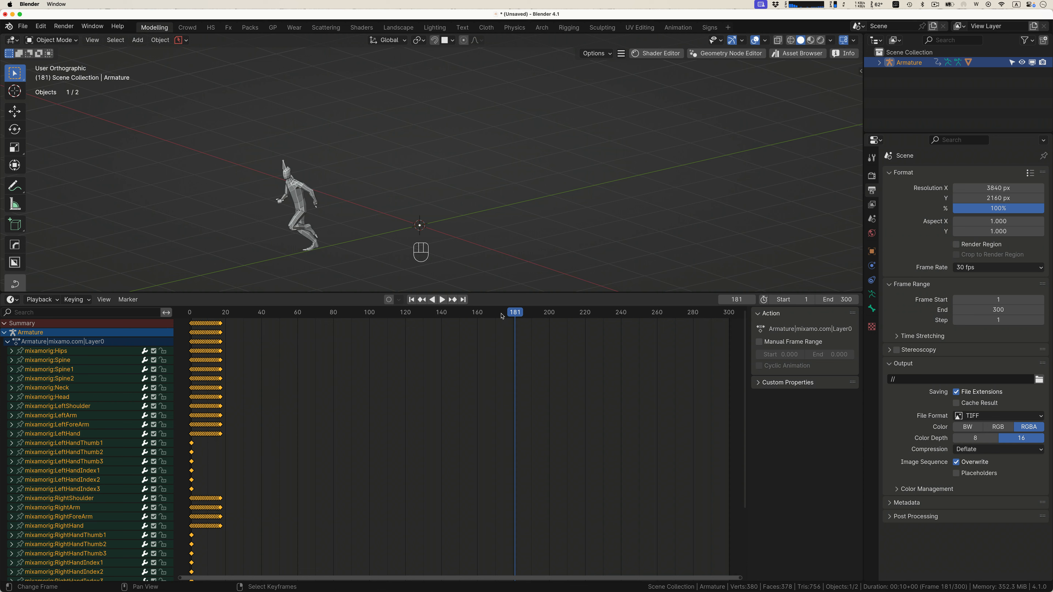
# Return to frame 0 and duplicate all the armature's keyframes twice in a row, offsetting each copy by 17 frames.
pyautogui.moveTo(501, 316); pyautogui.dragTo(188, 328)
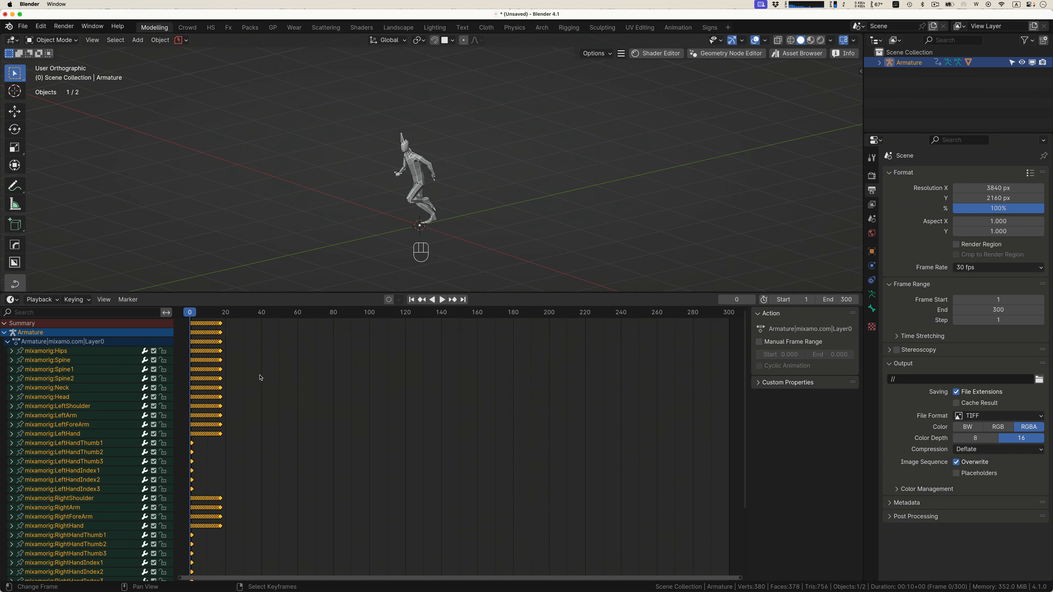
pyautogui.press('a')
pyautogui.press('a')
pyautogui.press('a')
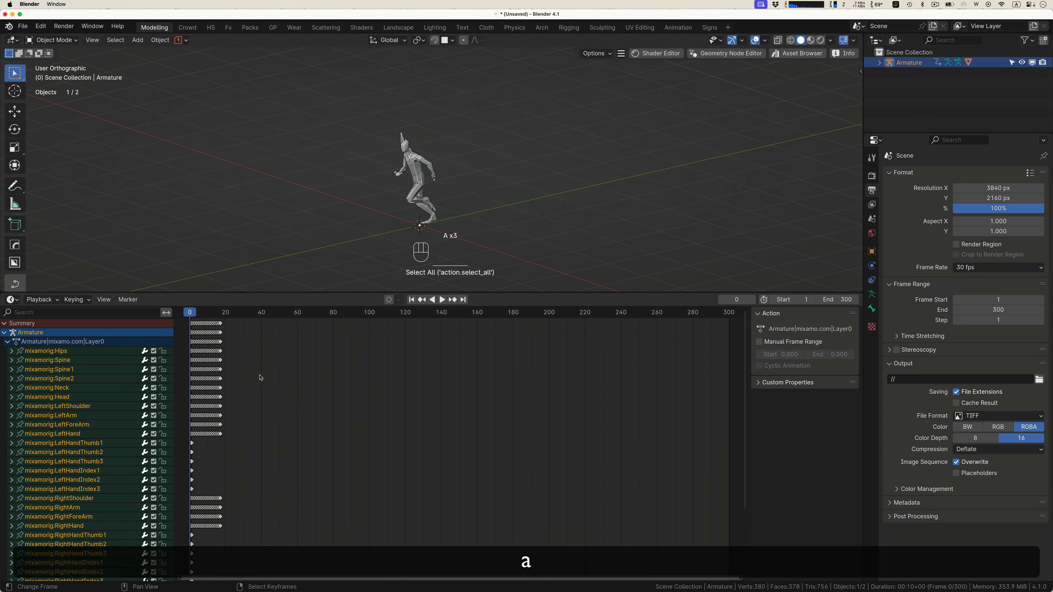
pyautogui.press('a')
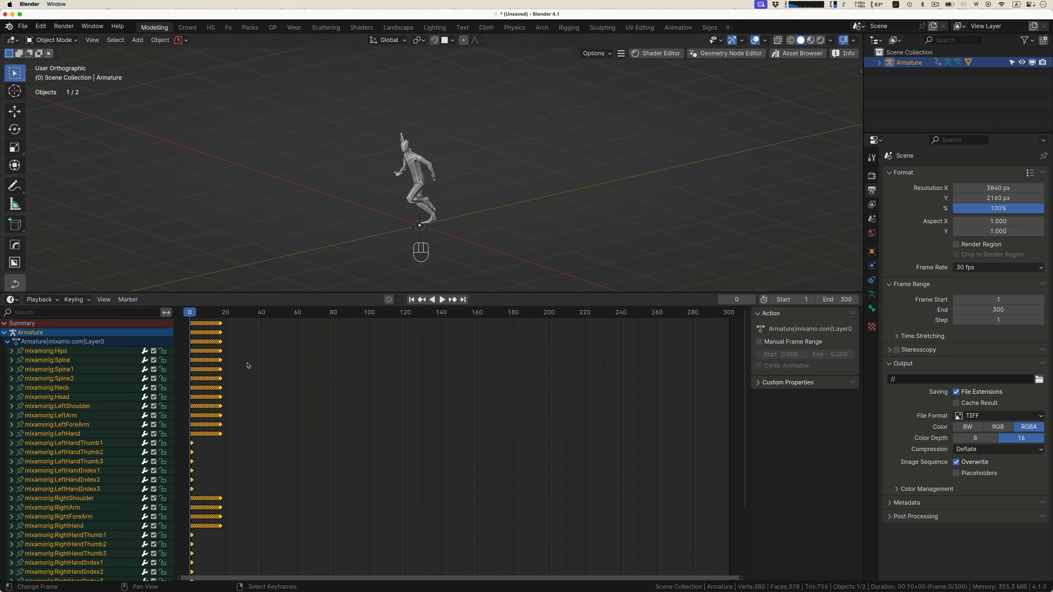
pyautogui.hotkey('shift', 'd')
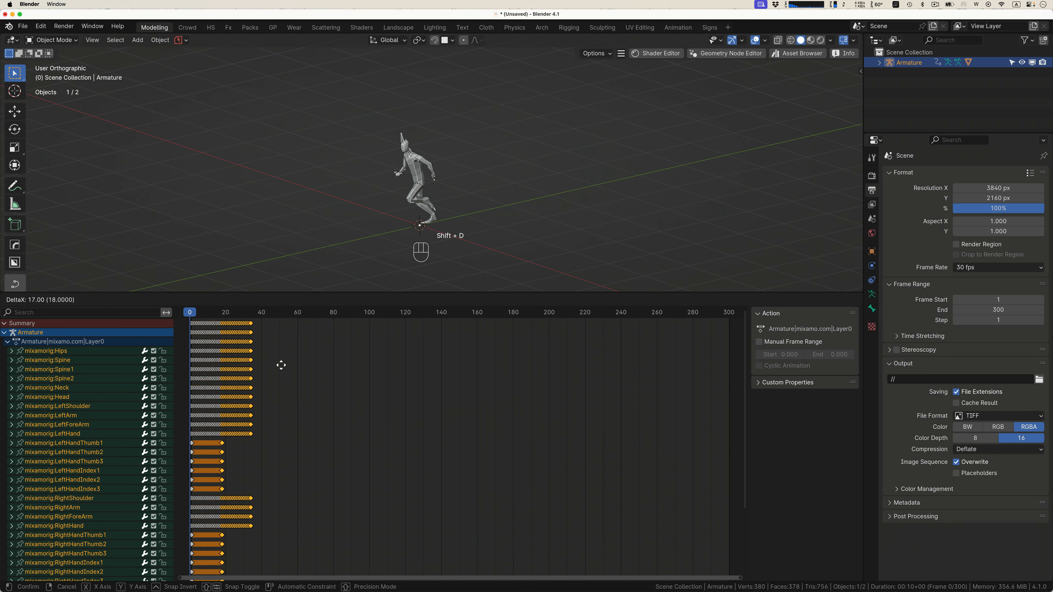
pyautogui.click(281, 365)
pyautogui.hotkey('shift', 'd')
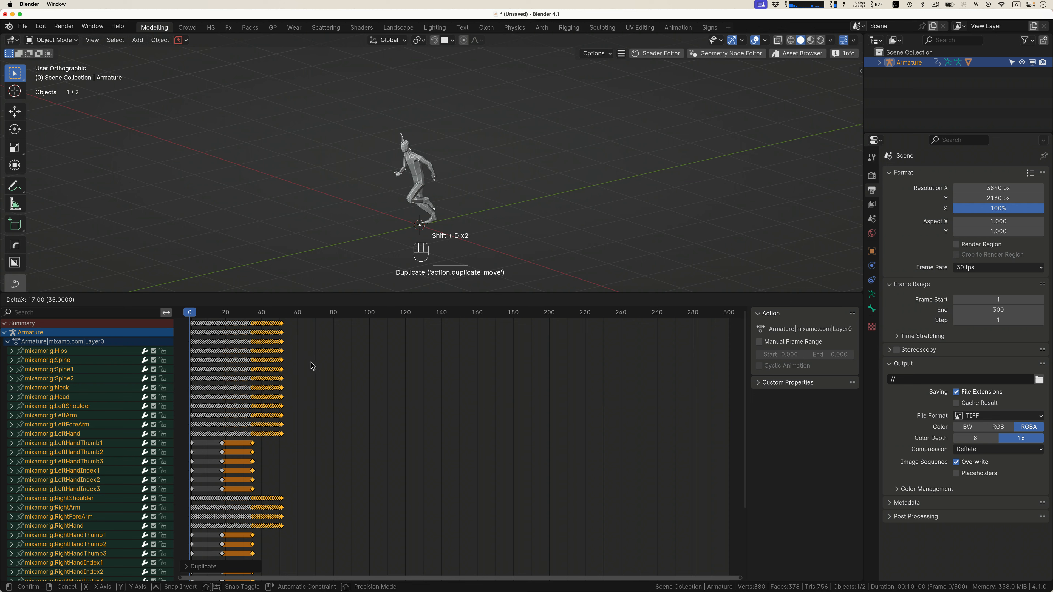
pyautogui.click(313, 366)
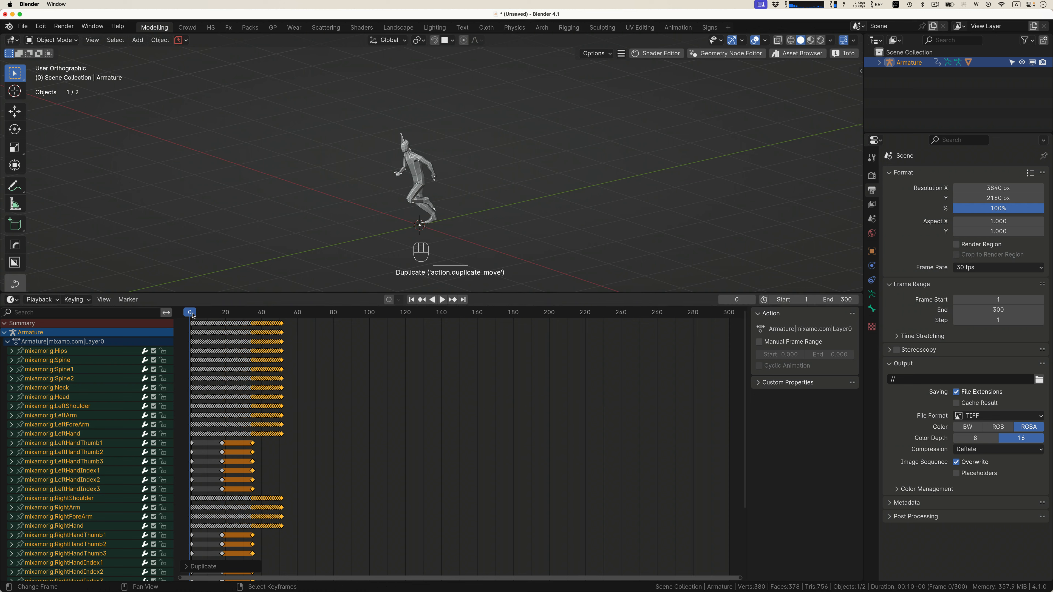
# Play the extended run animation from frame 0 twice to check how the repeated keyframes loop.
pyautogui.press('space')
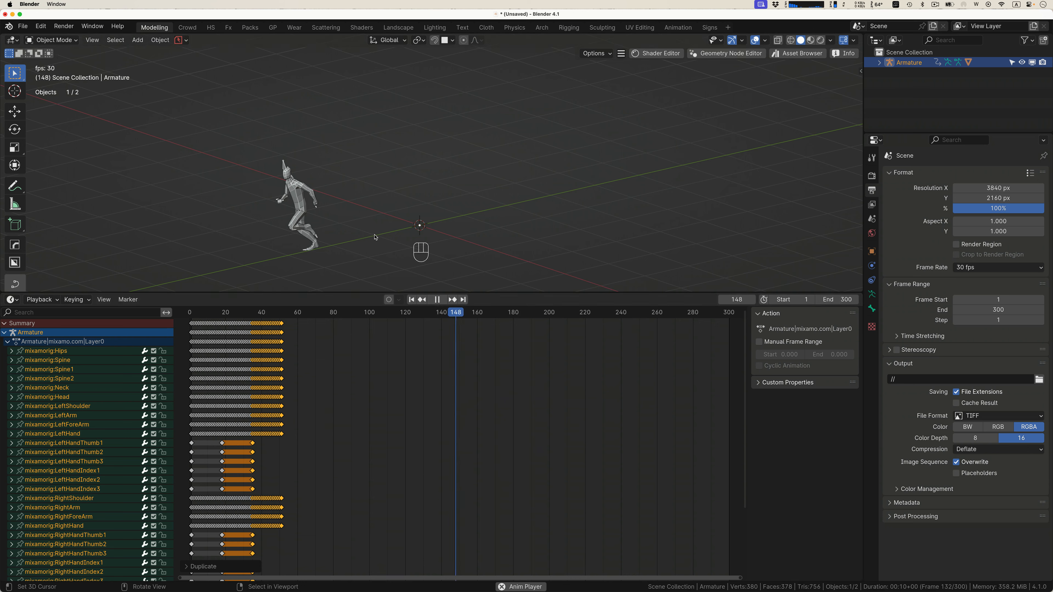
pyautogui.press('space')
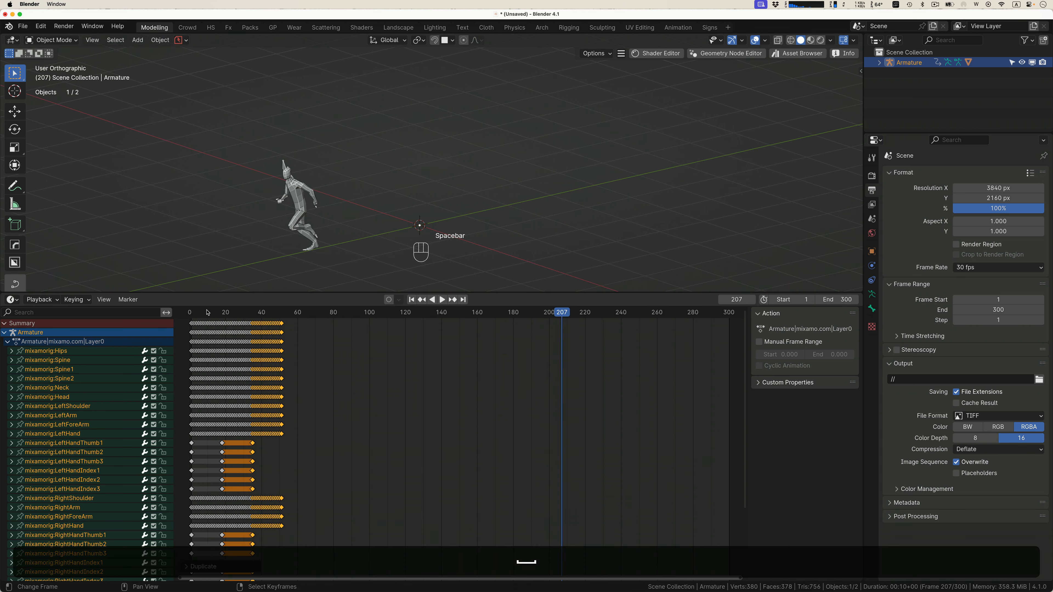
pyautogui.moveTo(207, 313); pyautogui.dragTo(191, 315)
pyautogui.press('space')
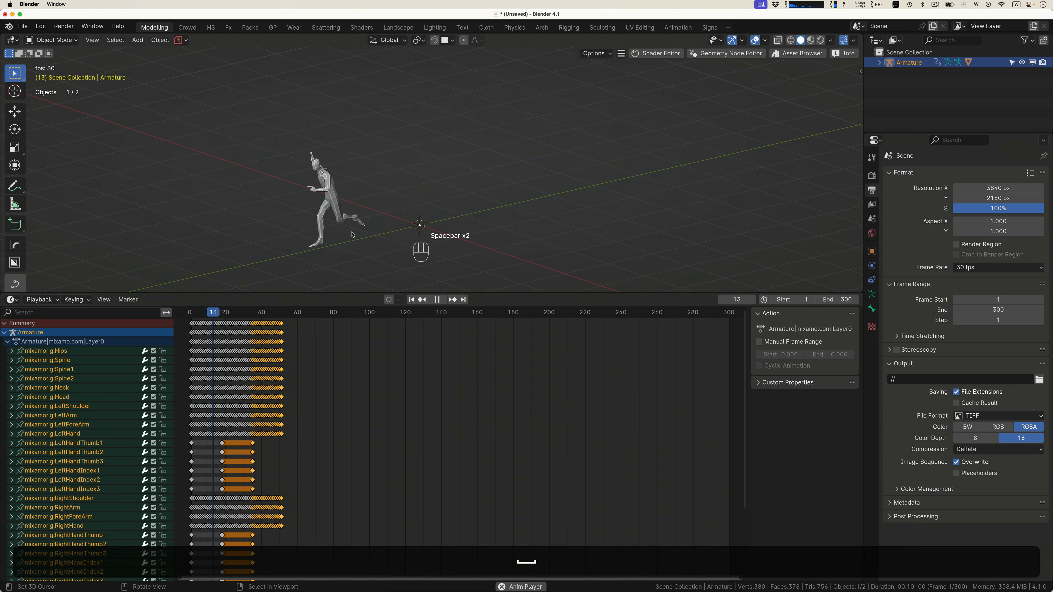
pyautogui.press('space')
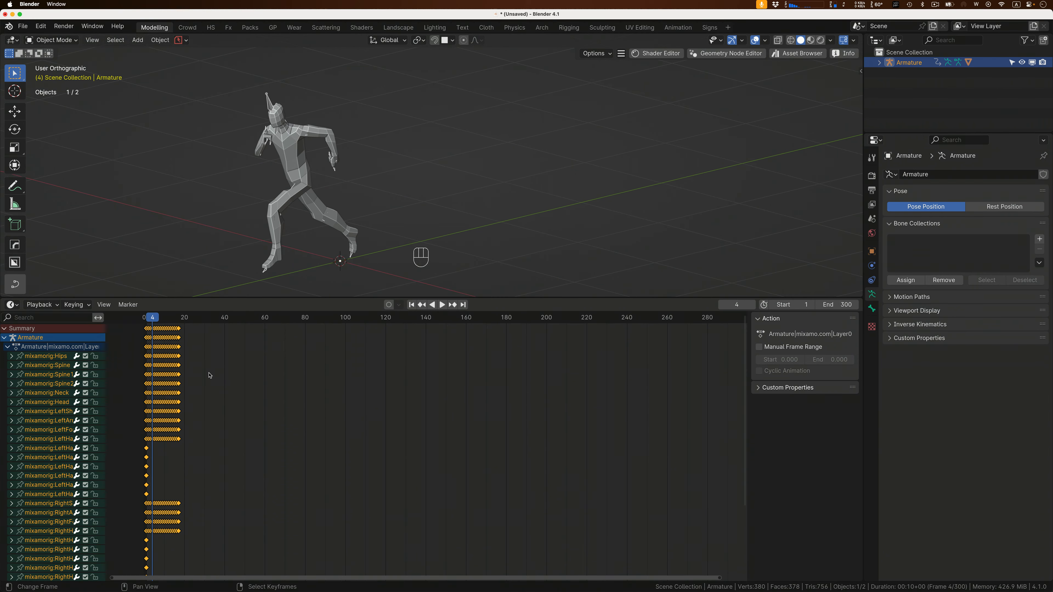
# Change the Timeline area beneath the 3D viewport to a Graph Editor.
pyautogui.hscroll(-3, 279, 423)
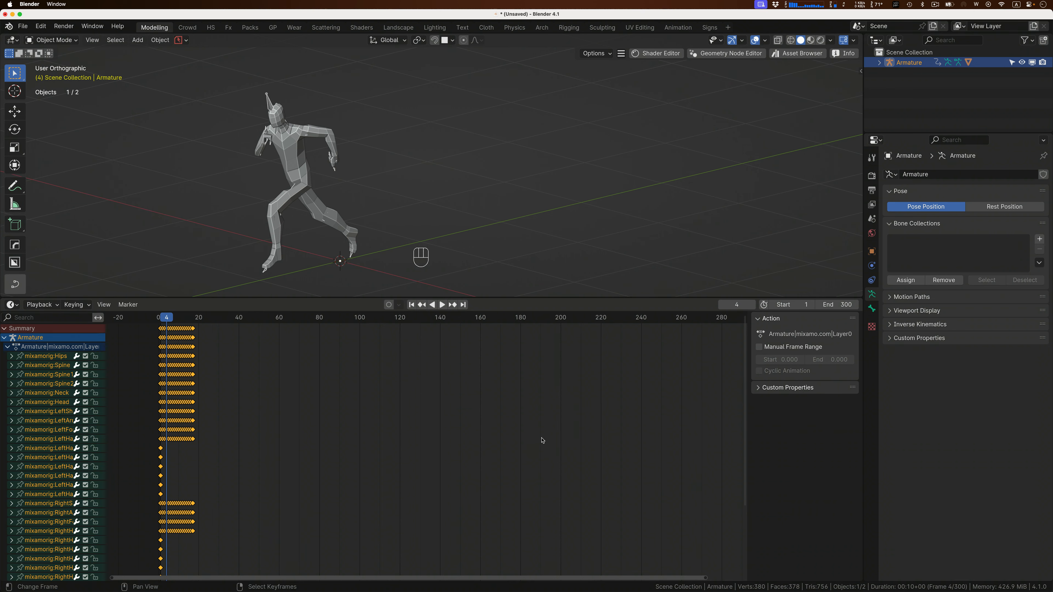
pyautogui.hscroll(-3, 542, 440)
pyautogui.hscroll(1, 542, 441)
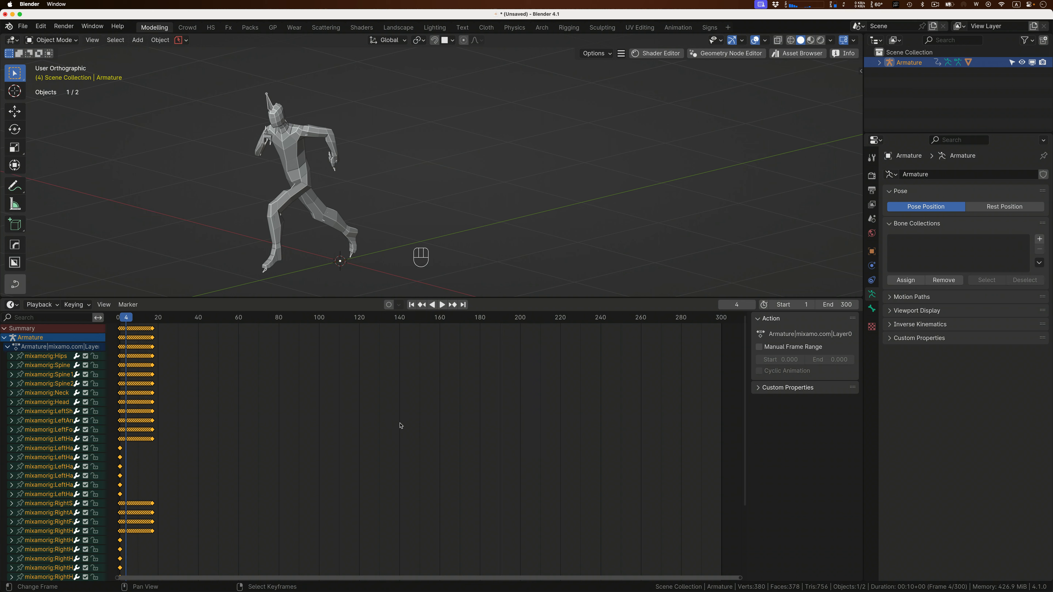
pyautogui.click(13, 305)
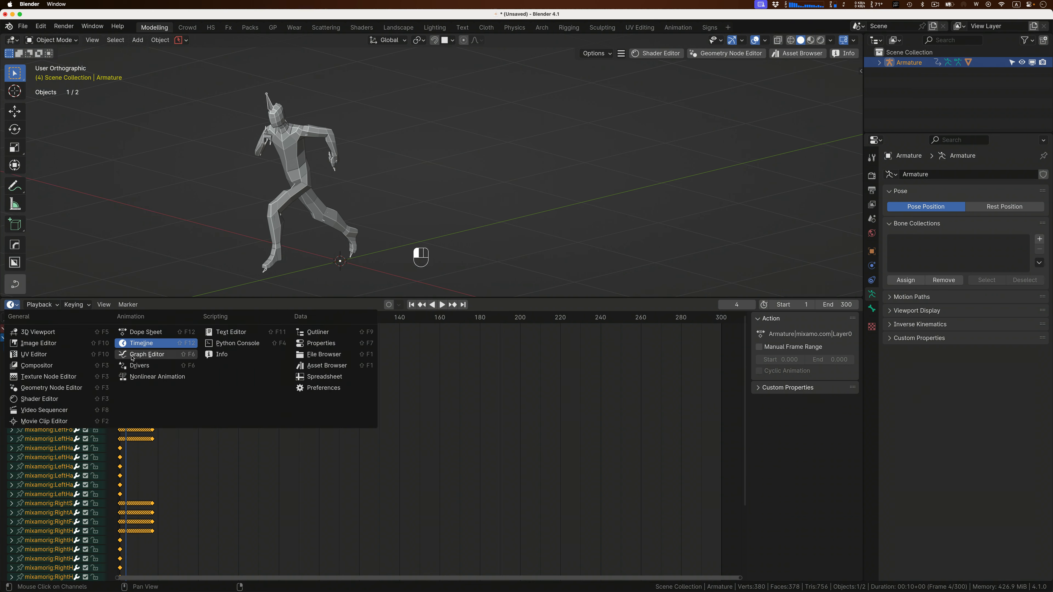
pyautogui.click(147, 355)
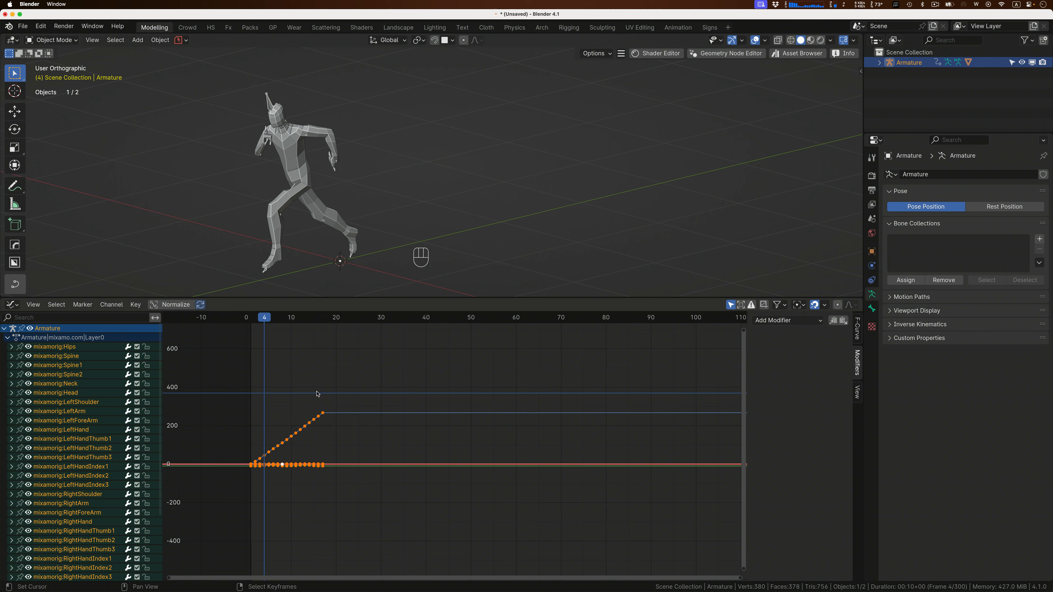
# Deselect all the keyframes and box-select them again in the graph, and try picking the Hips and Spine1 channels.
pyautogui.press('a')
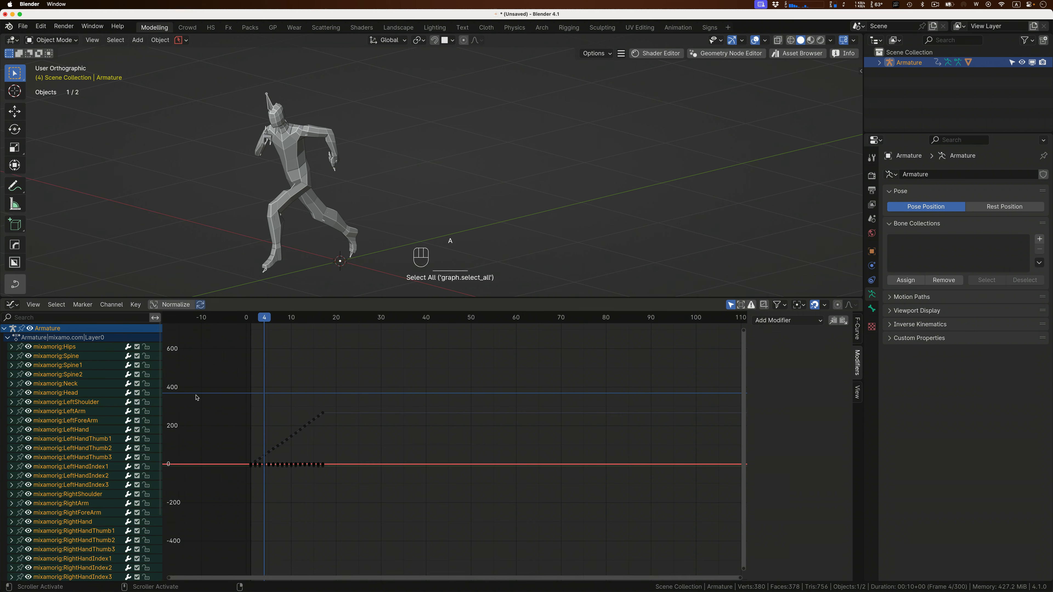
pyautogui.moveTo(224, 379); pyautogui.dragTo(349, 483)
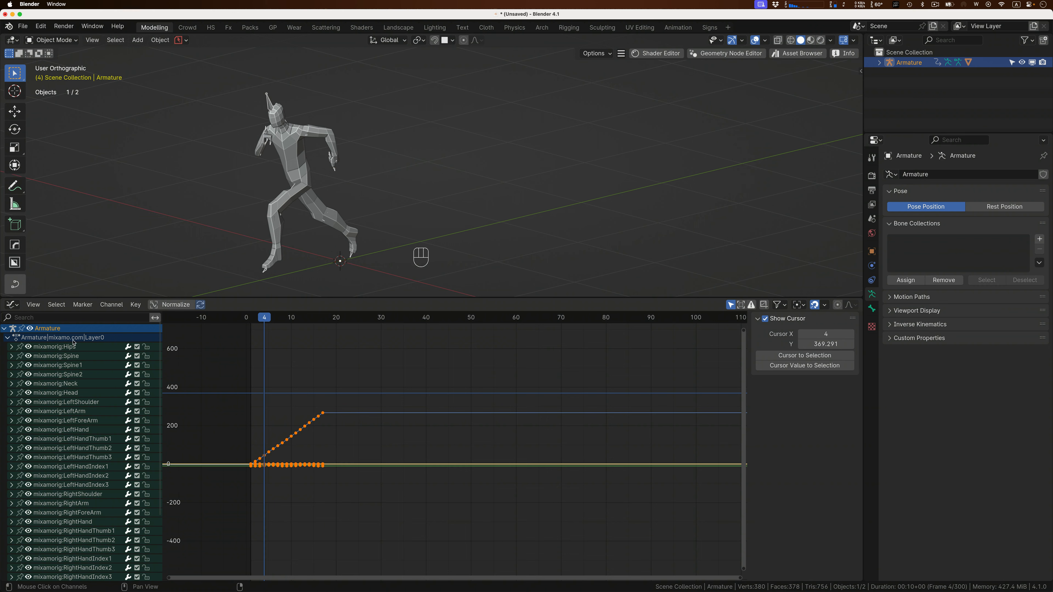
pyautogui.scroll(-1, 60, 350)
pyautogui.click(61, 357)
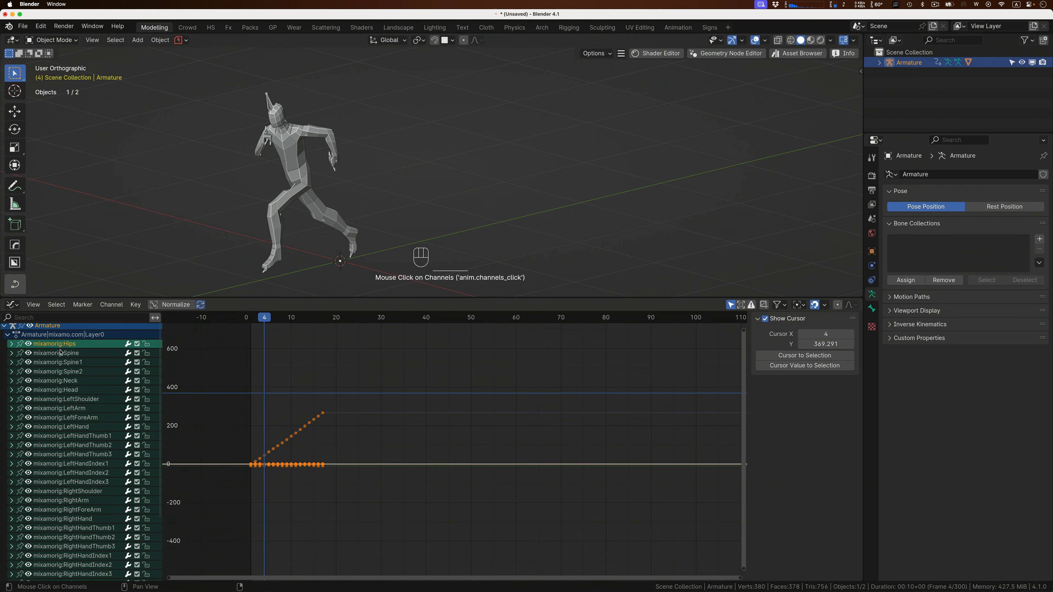
pyautogui.click(61, 363)
pyautogui.scroll(1, 61, 364)
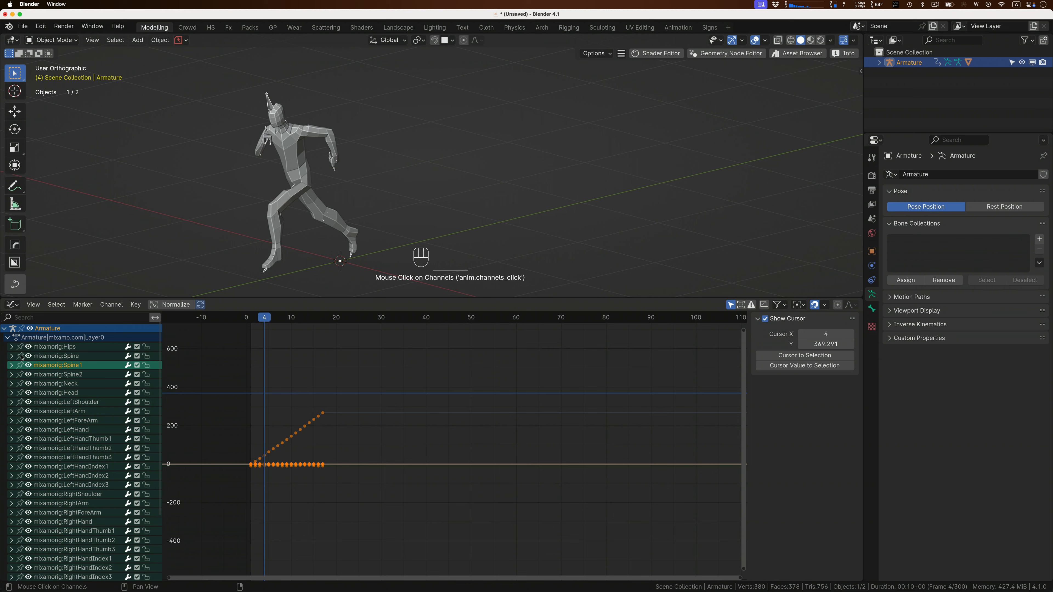
# Expand the Hips channel group and examine its X, Y and Z Location curves one by one.
pyautogui.click(11, 347)
pyautogui.click(50, 356)
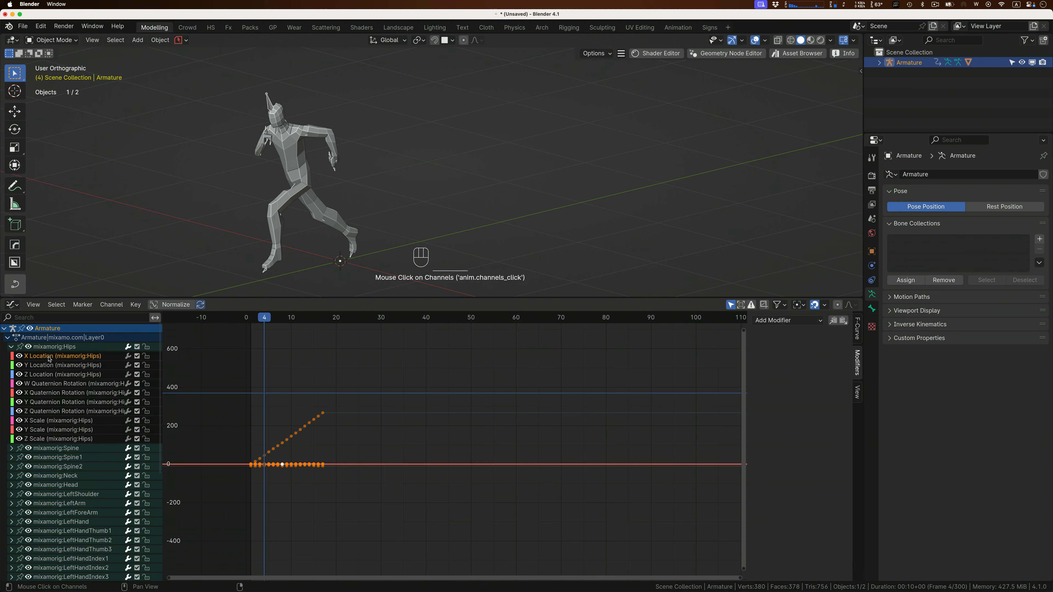
pyautogui.click(50, 366)
pyautogui.scroll(-1, 51, 368)
pyautogui.click(83, 371)
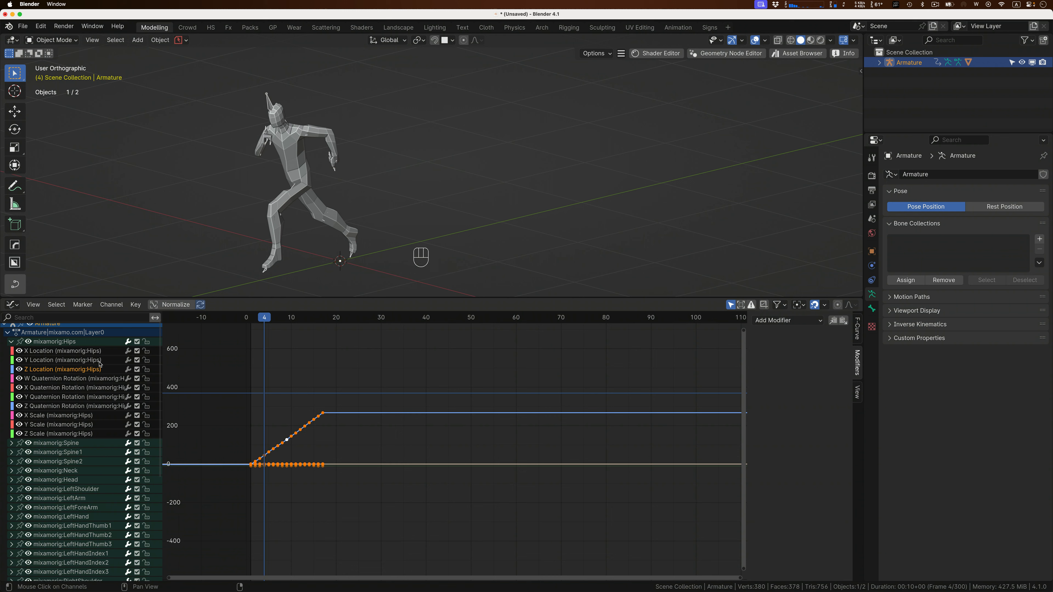
# Try selecting all the Hips transform channels and every channel in the list, clearing the selection each time.
pyautogui.moveTo(108, 351); pyautogui.dragTo(53, 440)
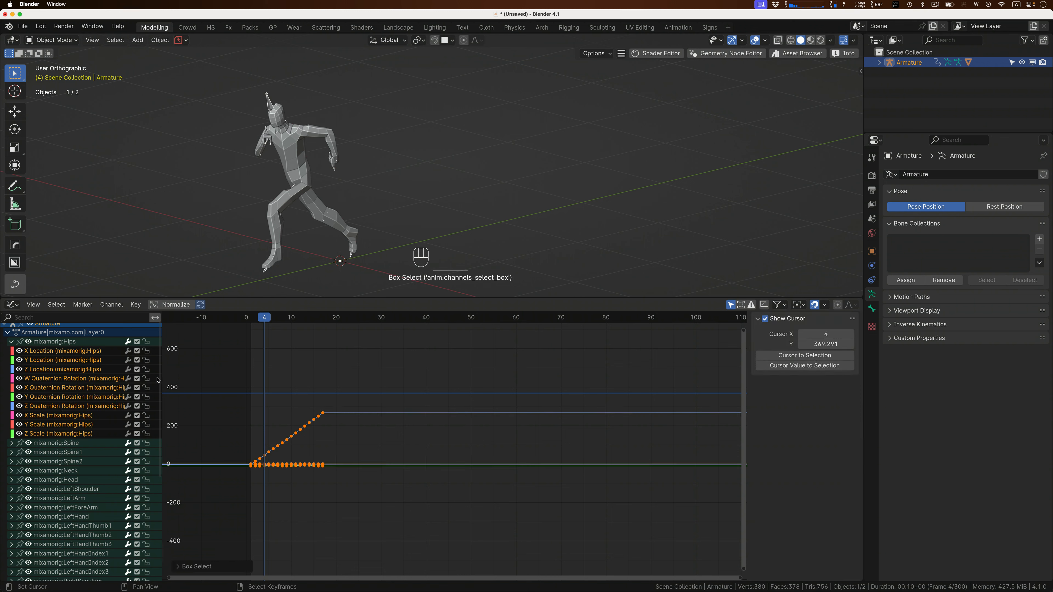
pyautogui.press('a')
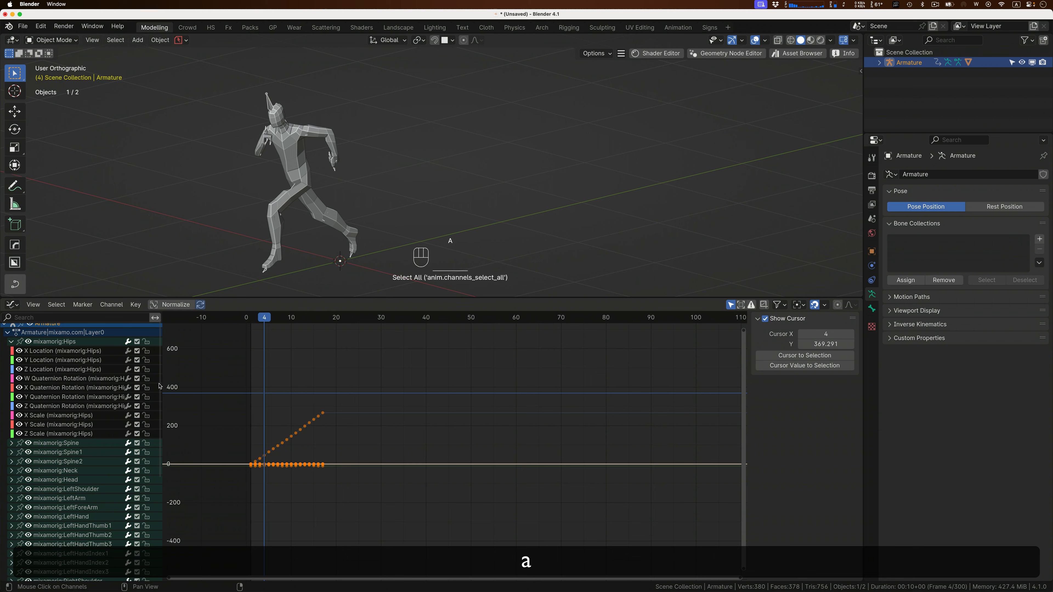
pyautogui.click(11, 342)
pyautogui.scroll(1, 40, 358)
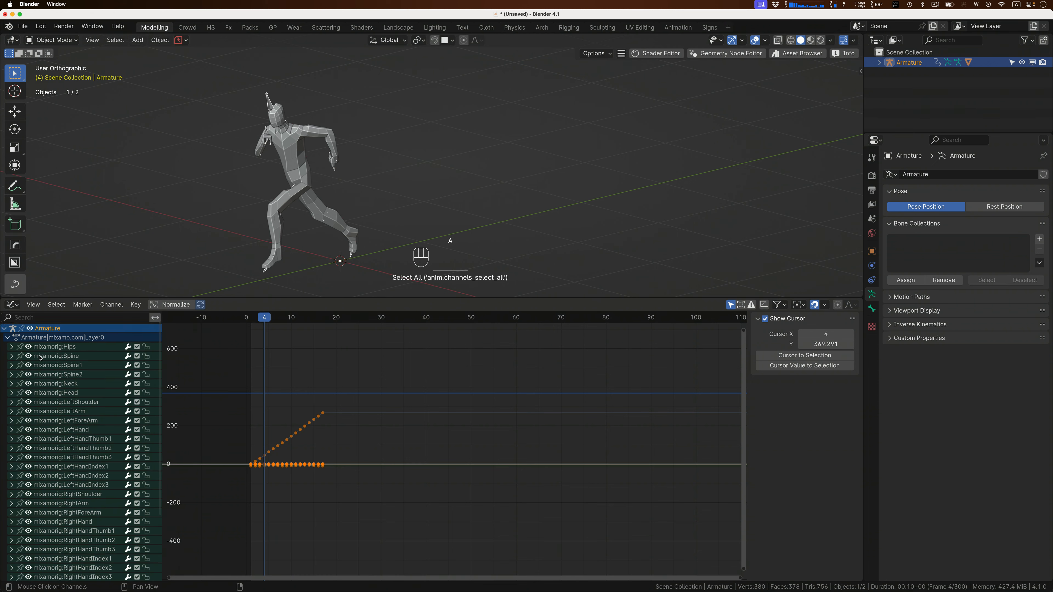
pyautogui.click(10, 348)
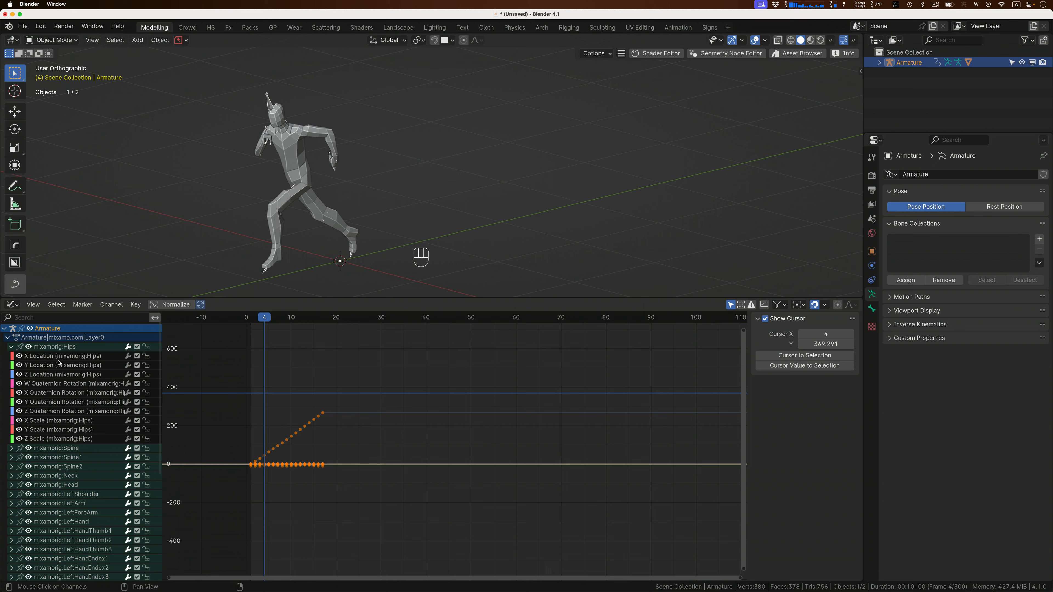
pyautogui.press('a')
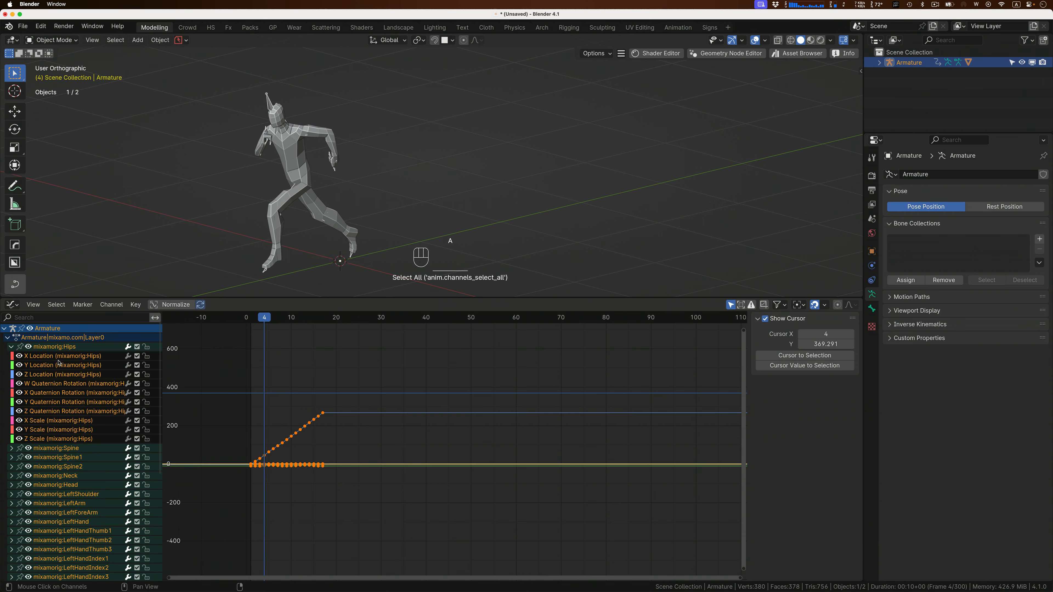
pyautogui.press('a')
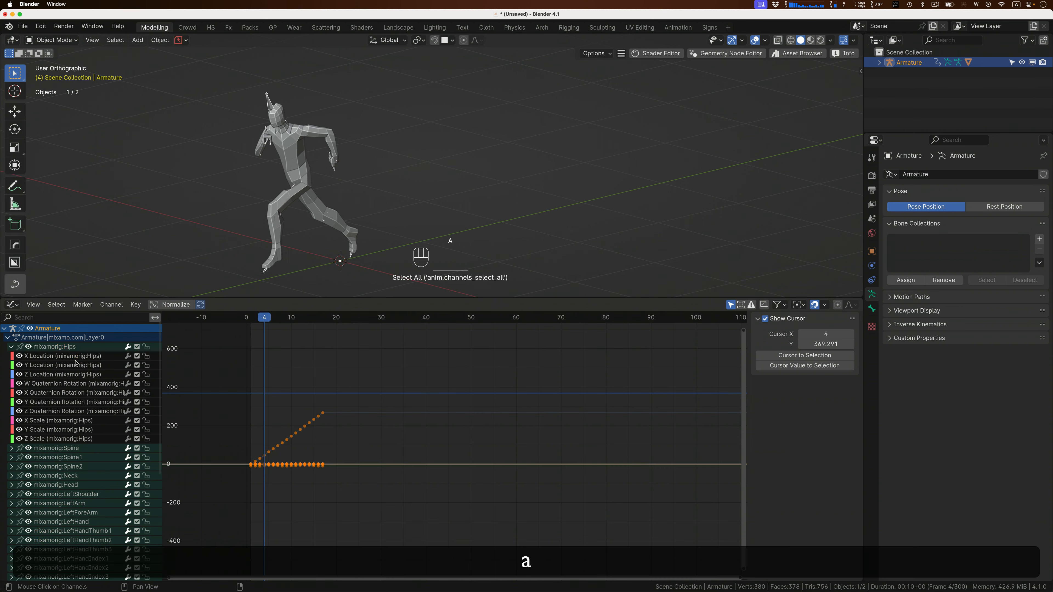
# Make the Hips X Location curve active and select all keyframes in the Graph Editor, glancing at the Spine channels.
pyautogui.click(87, 358)
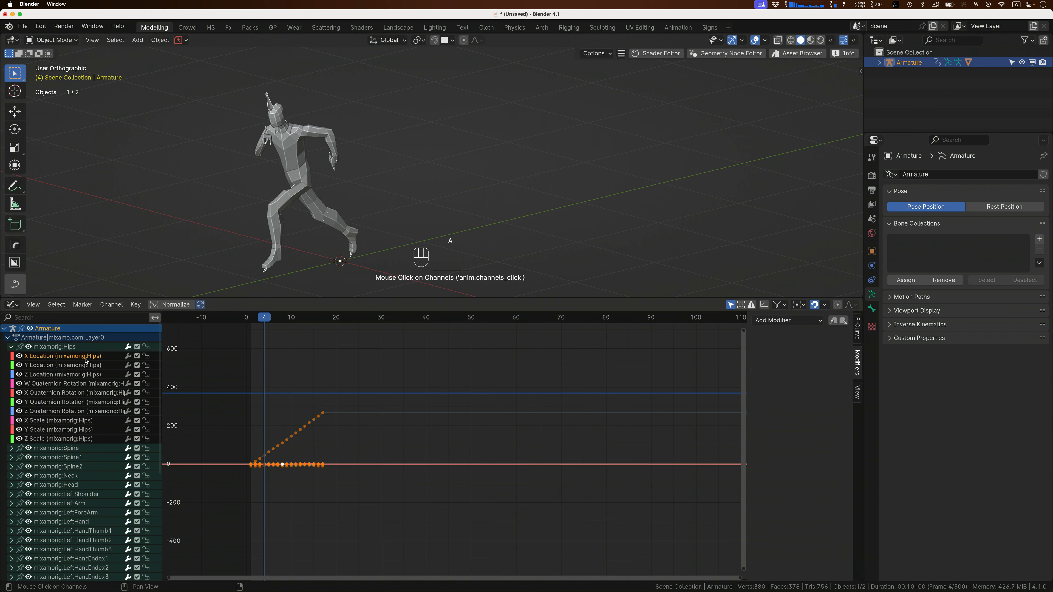
pyautogui.click(57, 305)
pyautogui.click(66, 317)
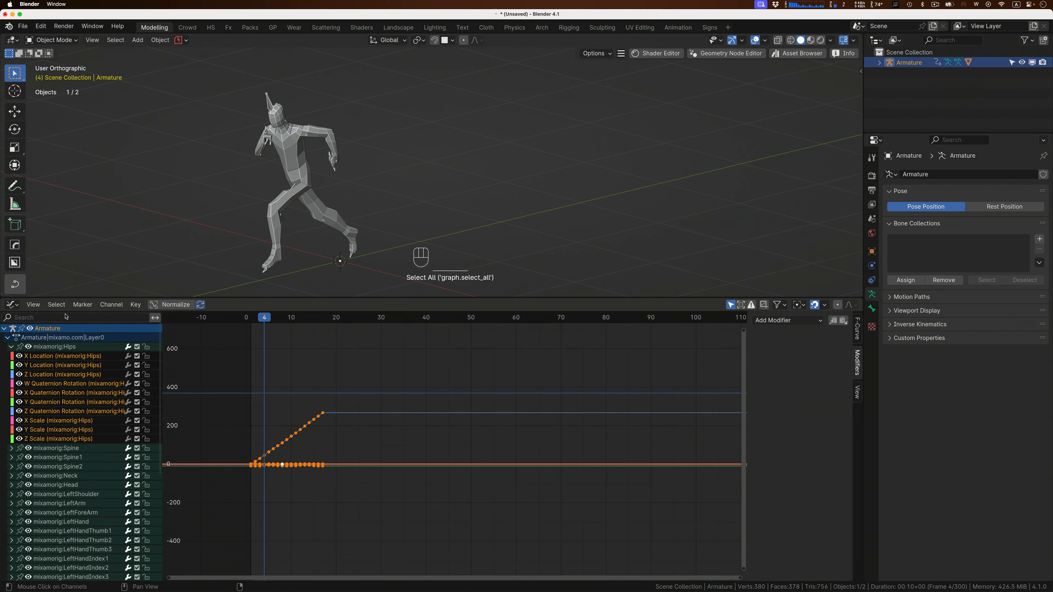
pyautogui.scroll(-5, 75, 400)
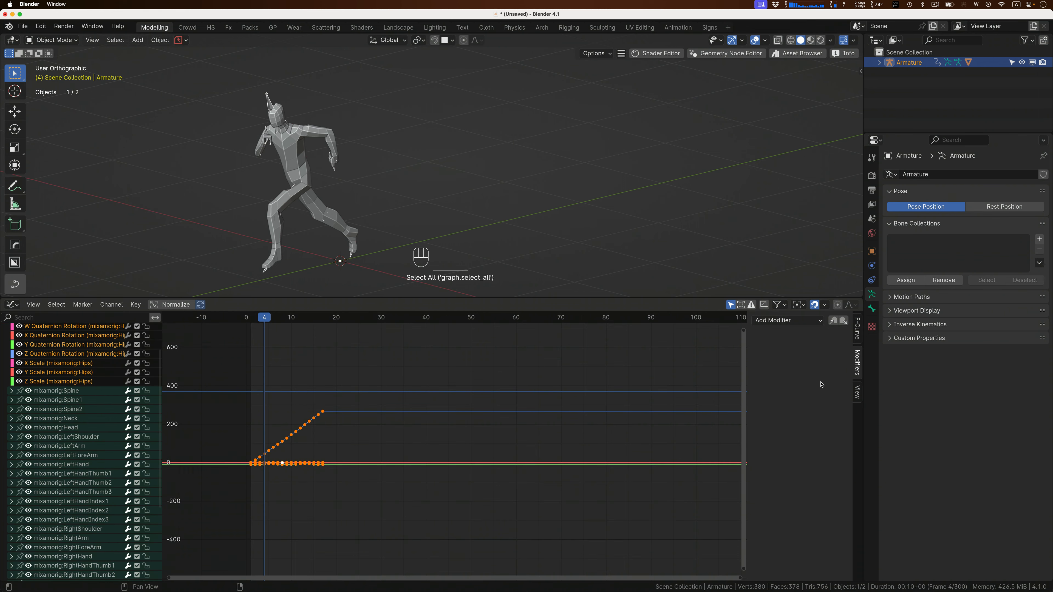
pyautogui.click(11, 391)
pyautogui.click(11, 392)
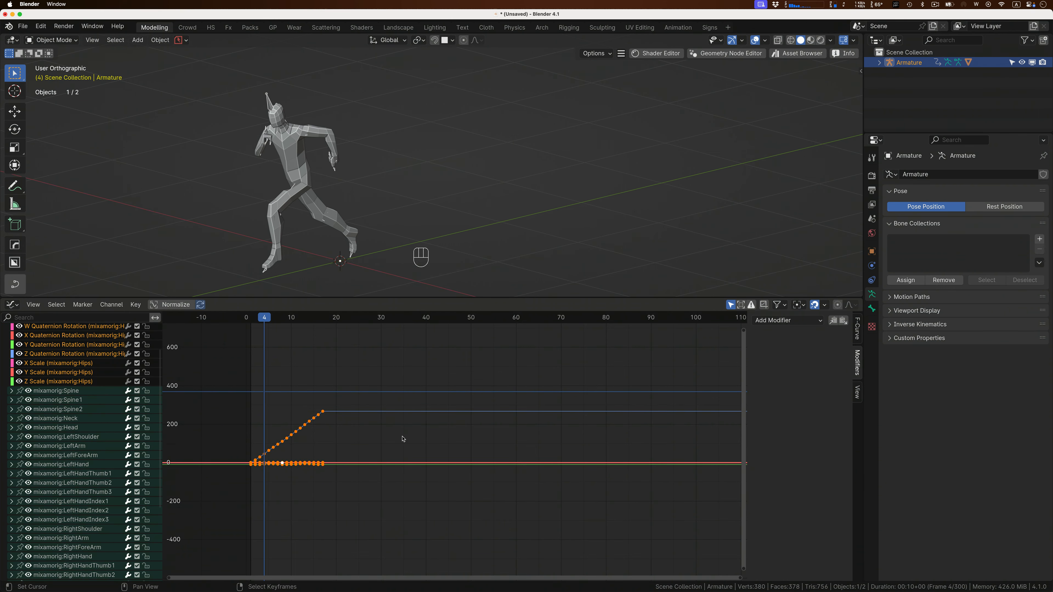
# Bring up the splash screen to check the Blender version and dismiss it.
pyautogui.scroll(2, 404, 439)
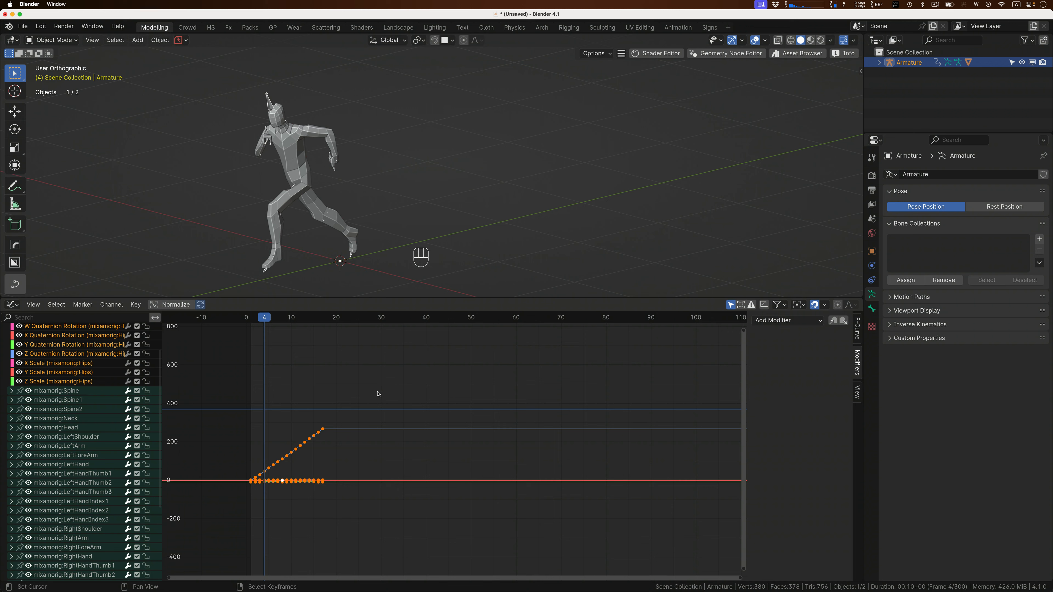
pyautogui.scroll(5, 83, 386)
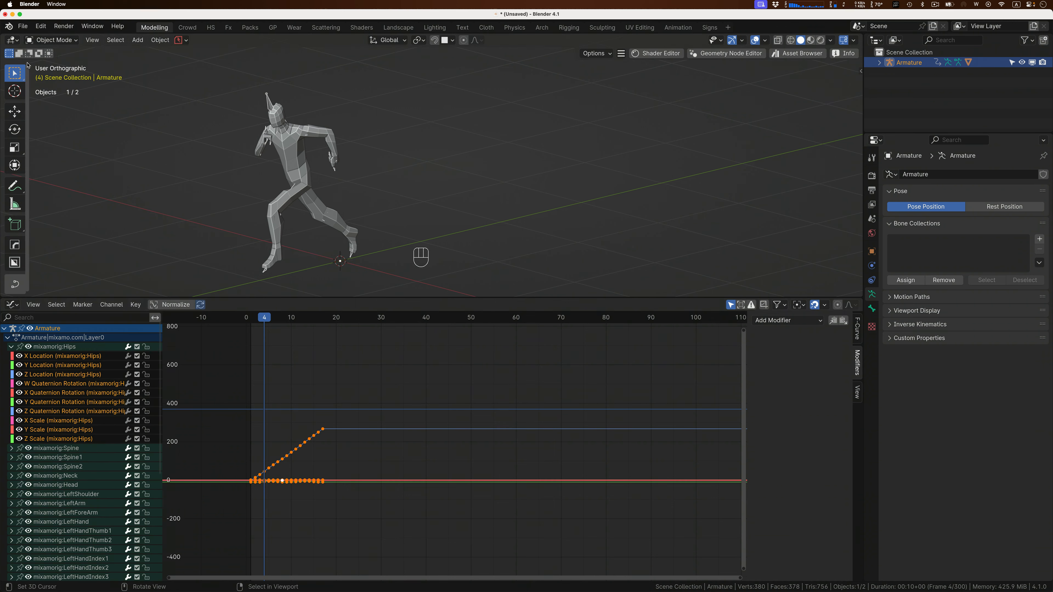
pyautogui.click(9, 27)
pyautogui.click(19, 36)
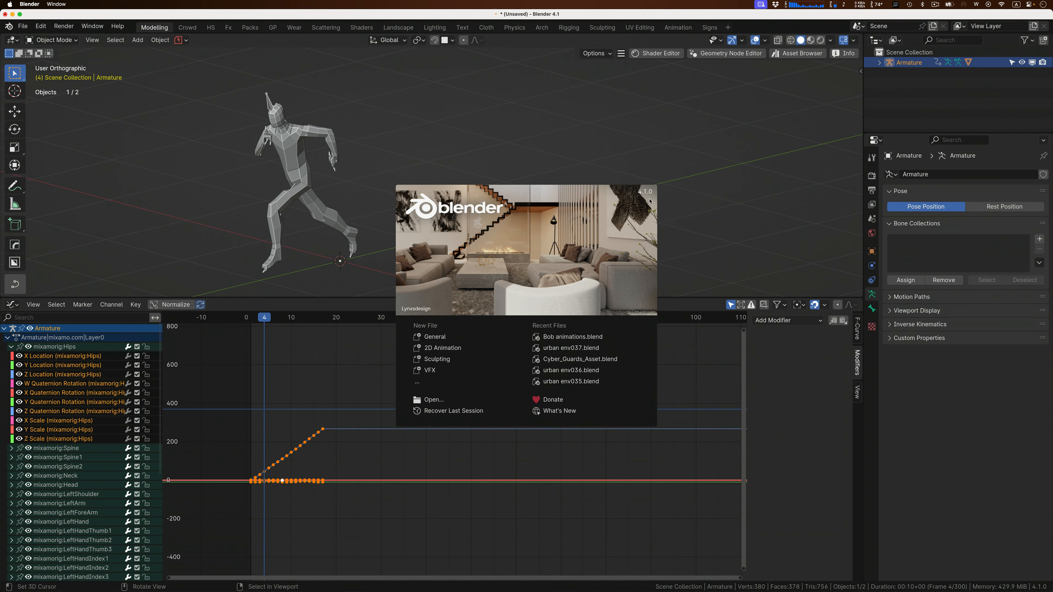
pyautogui.click(584, 225)
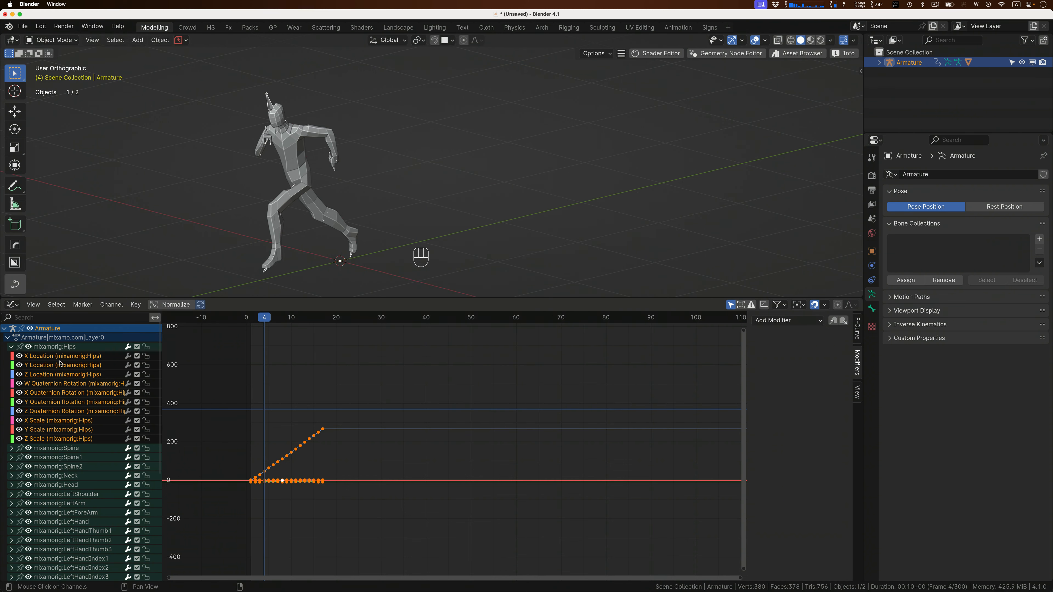
# Try deselecting every channel, picking the Hips X Location curve, and toggling the selection of all channels.
pyautogui.press('a')
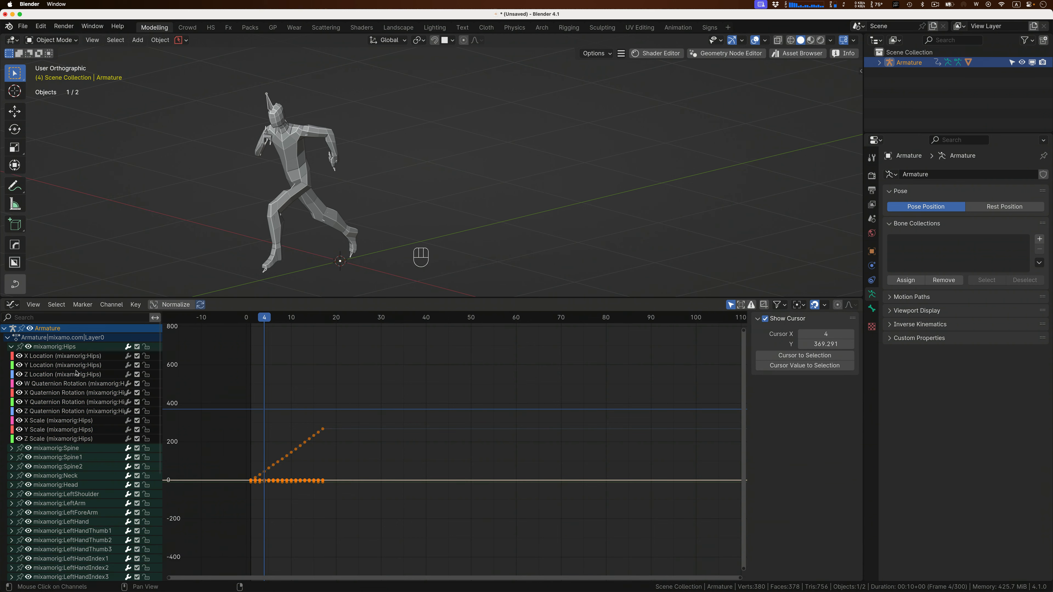
pyautogui.click(65, 357)
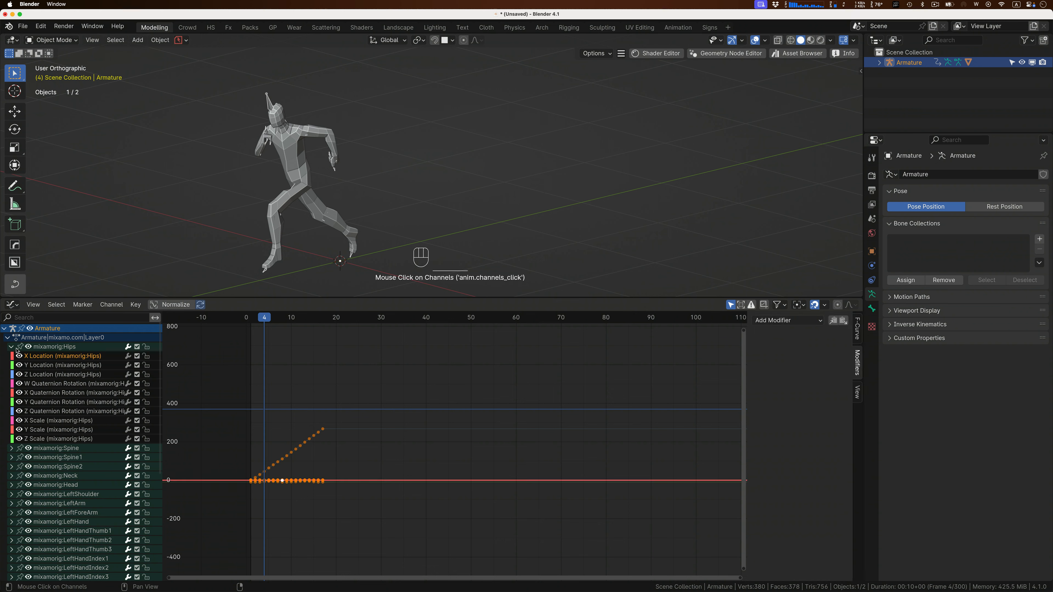
pyautogui.click(57, 309)
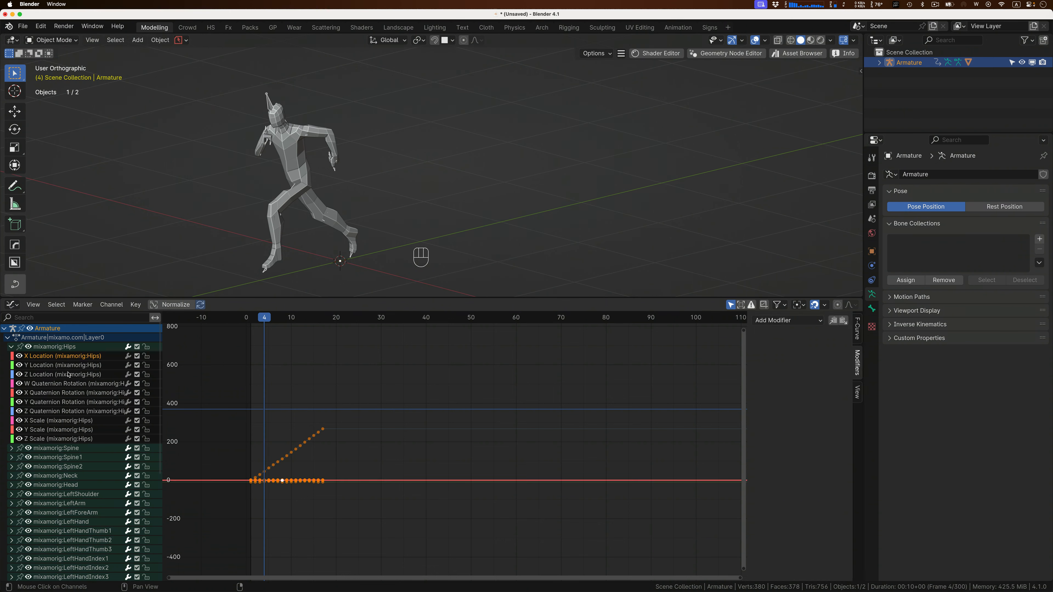
pyautogui.press('a')
pyautogui.press('a')
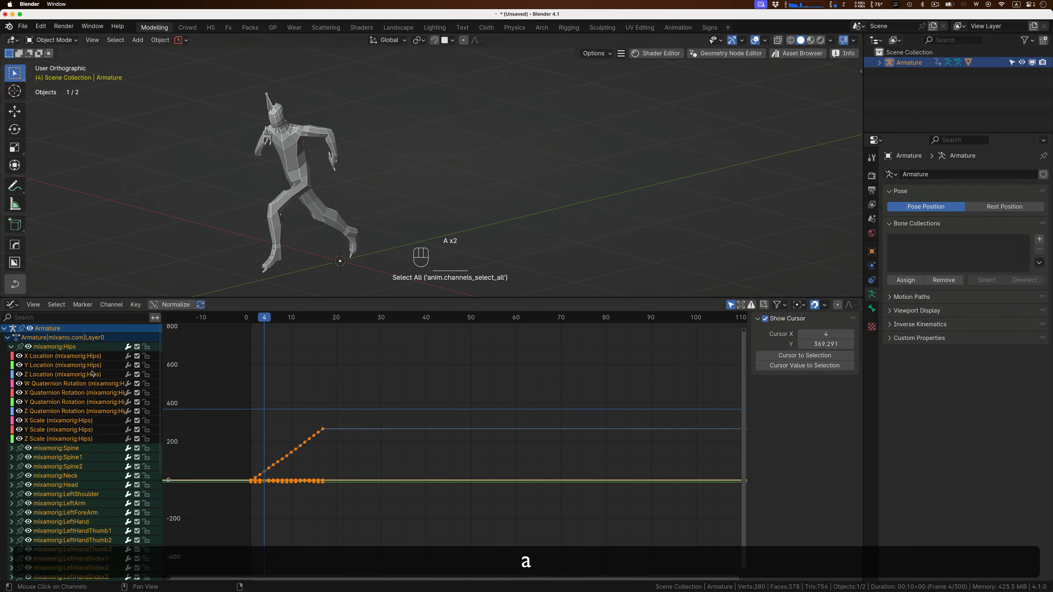
pyautogui.press('a')
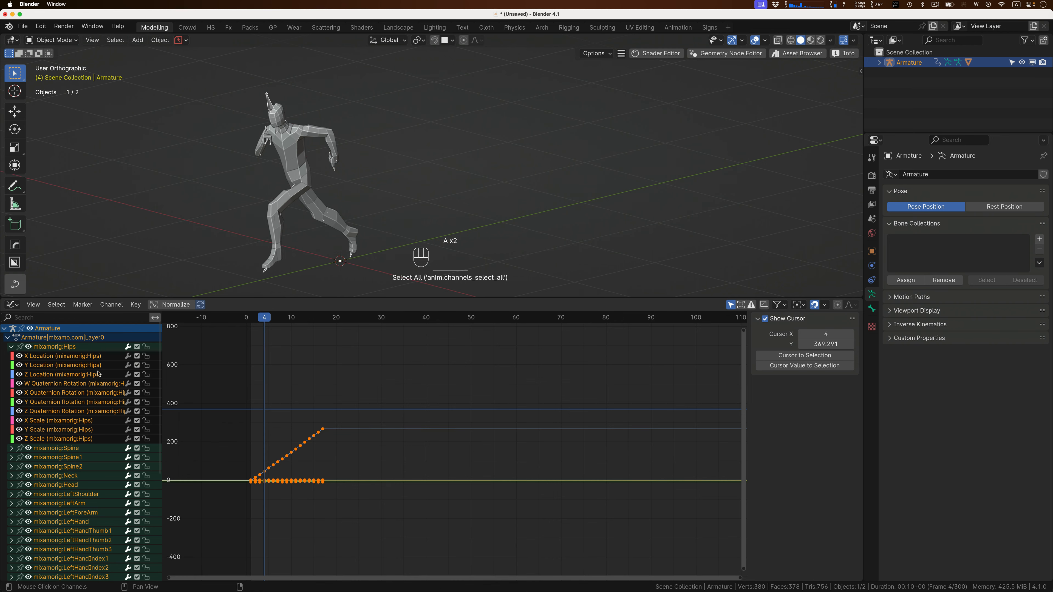
# Select the Hips X Location channel and all keyframes in the graph, glancing through the remaining bone channels.
pyautogui.click(68, 357)
pyautogui.click(57, 304)
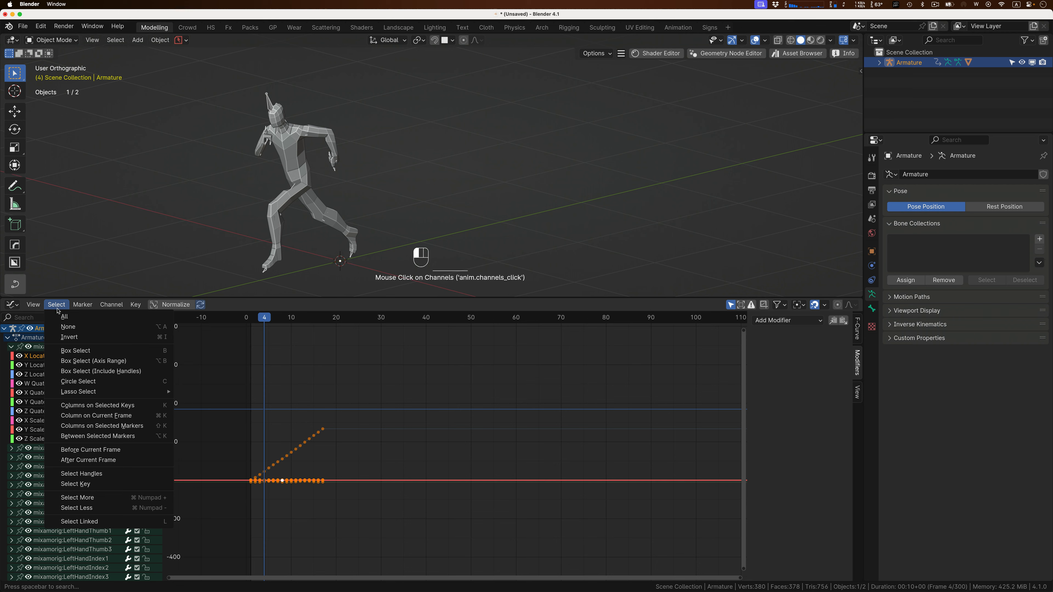
pyautogui.click(64, 317)
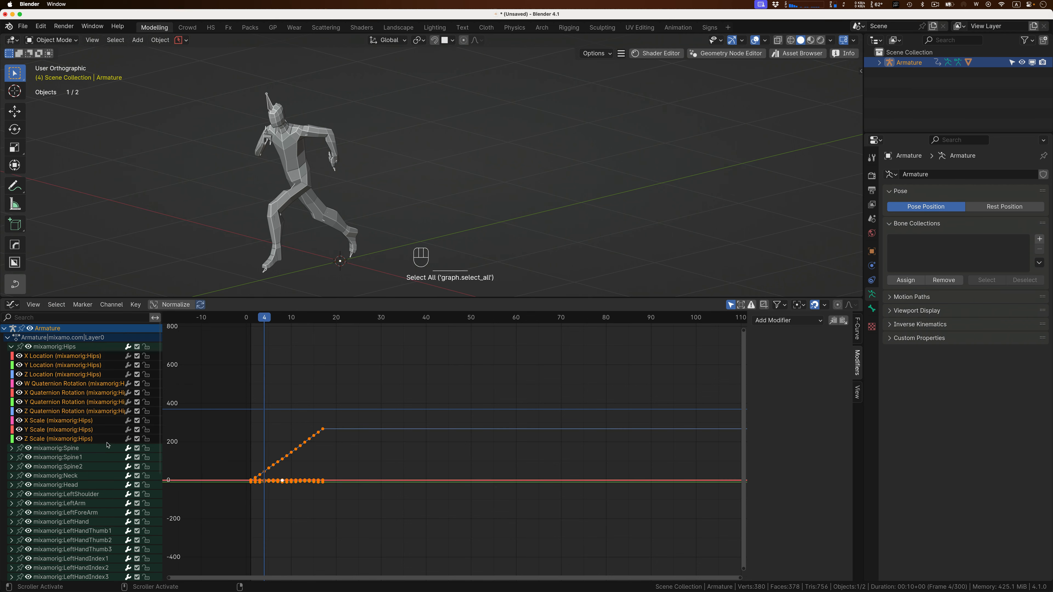
pyautogui.scroll(-10, 25, 448)
pyautogui.click(12, 429)
pyautogui.click(12, 429)
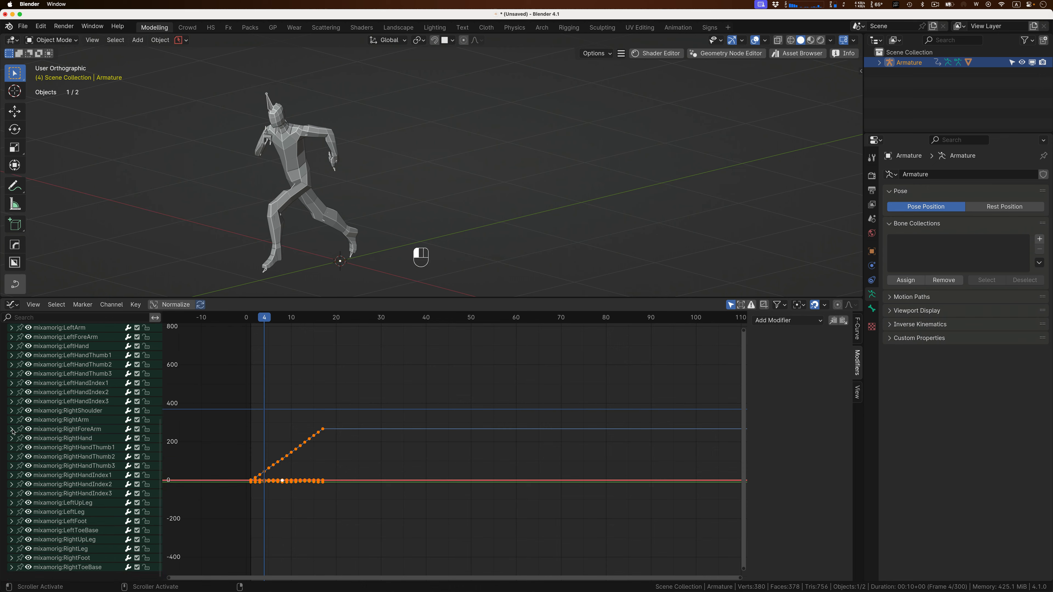
pyautogui.scroll(10, 59, 439)
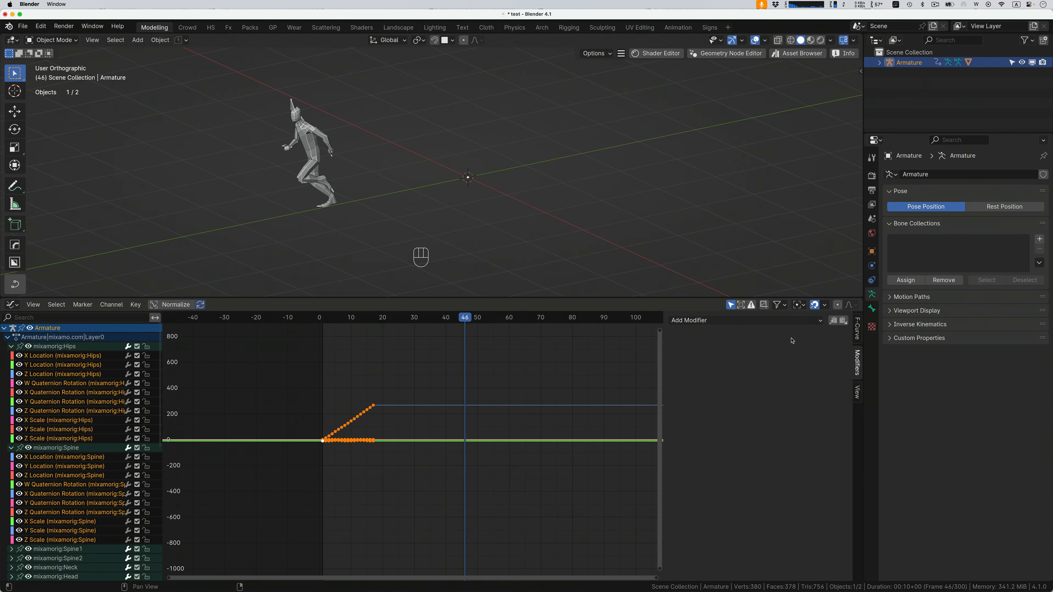
# Add a Cycles modifier to the selected curves and play the repeated run from frame 1.
pyautogui.click(750, 326)
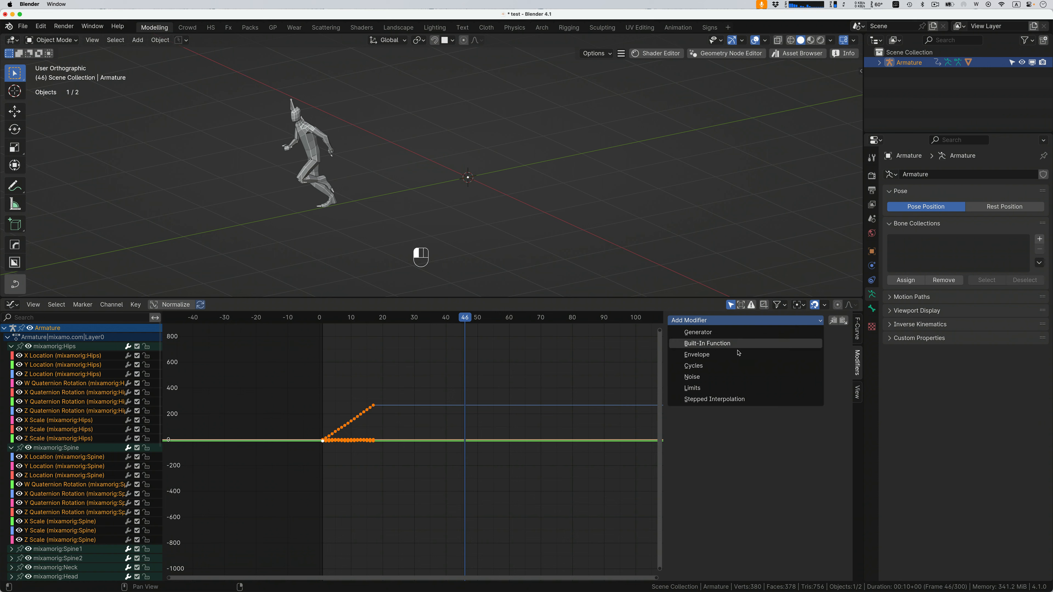
pyautogui.click(738, 364)
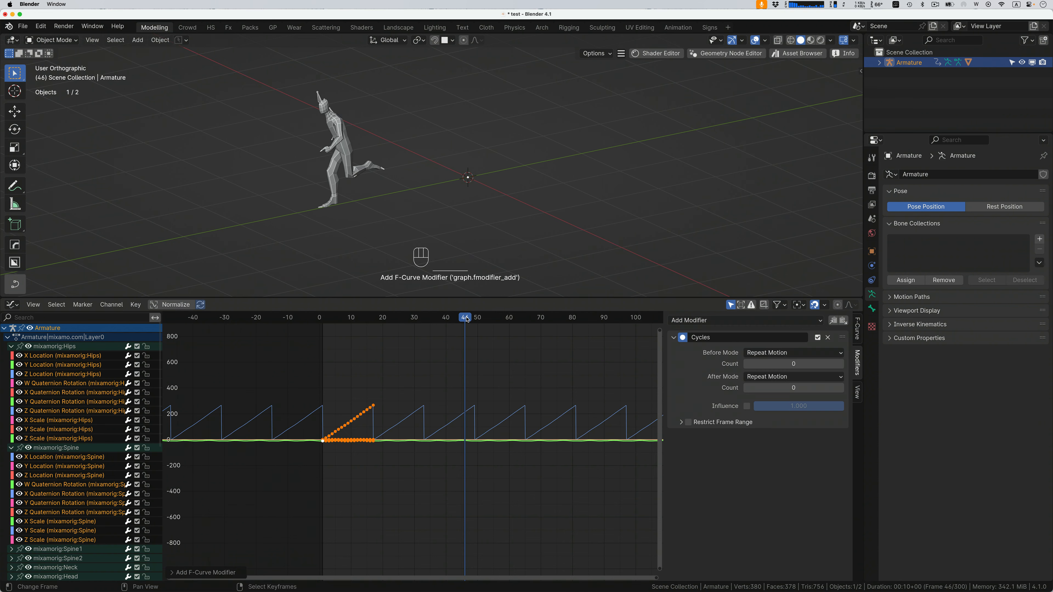
pyautogui.moveTo(467, 320); pyautogui.dragTo(323, 319)
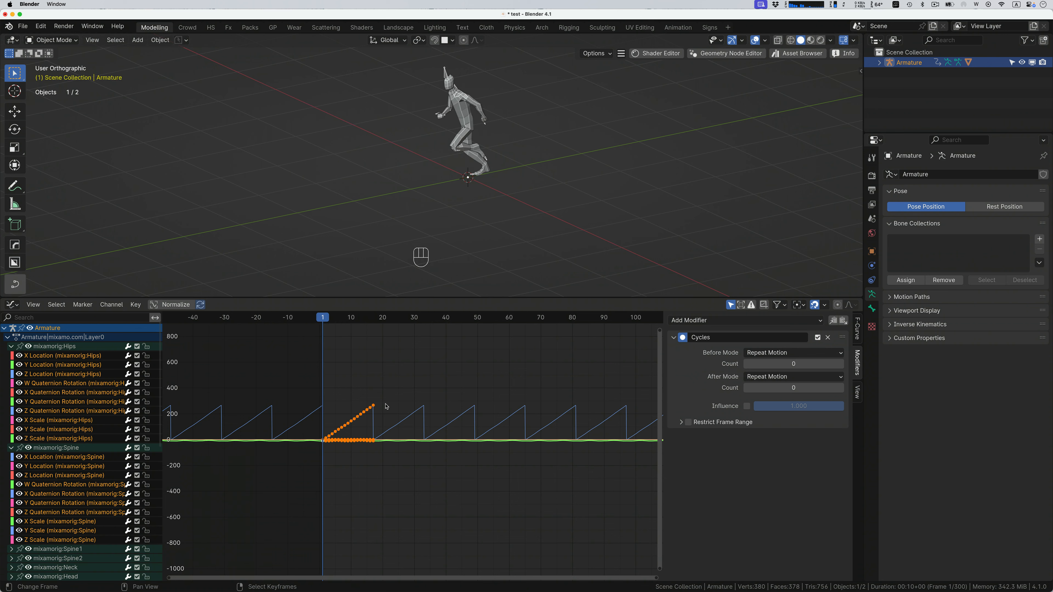
pyautogui.press('space')
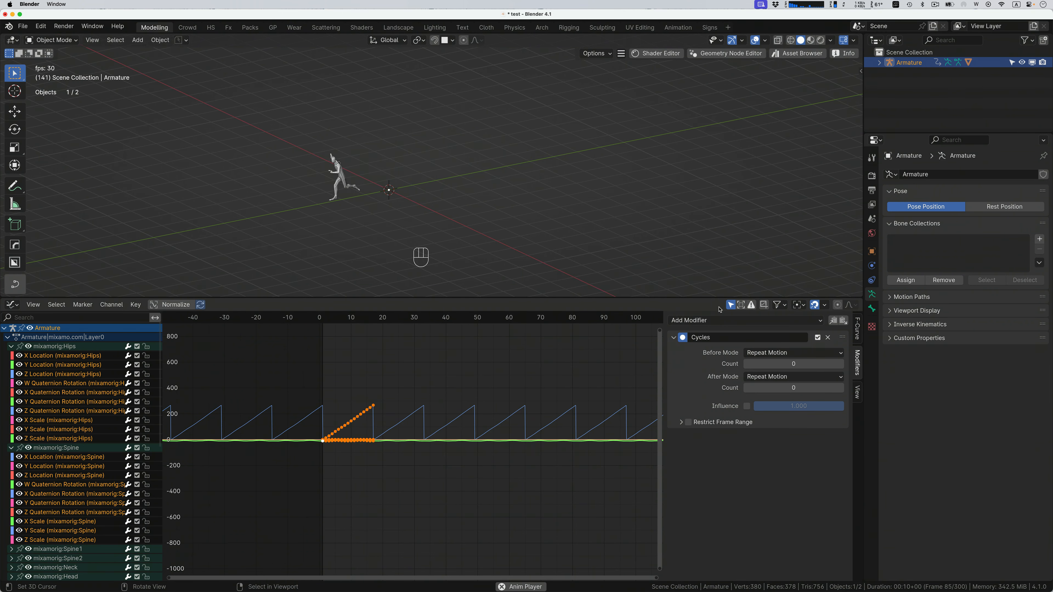
# Set the After Mode to Repeat with Offset on the active curve only and replay the run from the start.
pyautogui.click(772, 377)
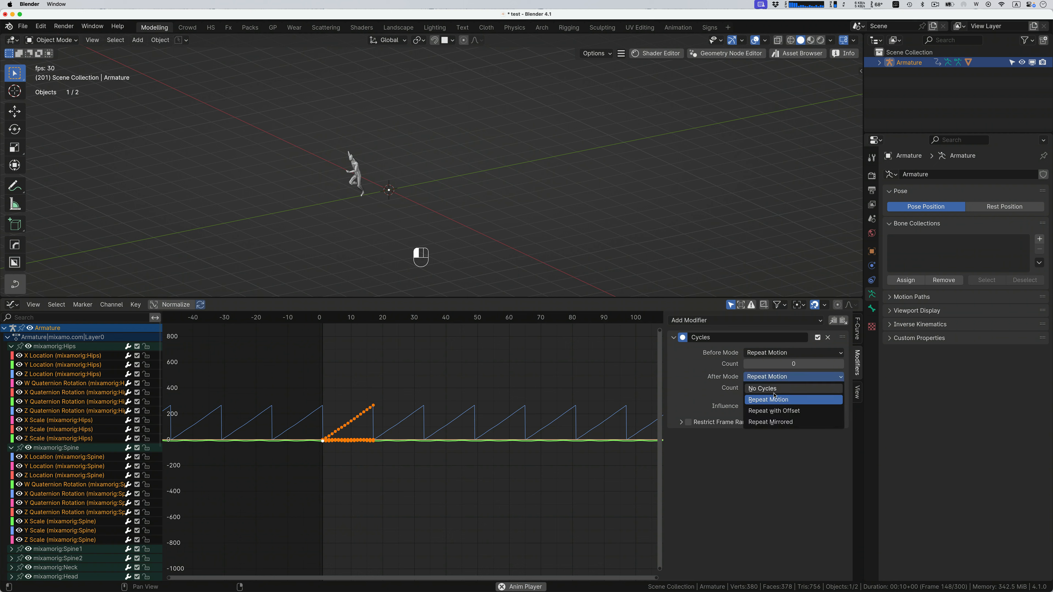
pyautogui.click(777, 412)
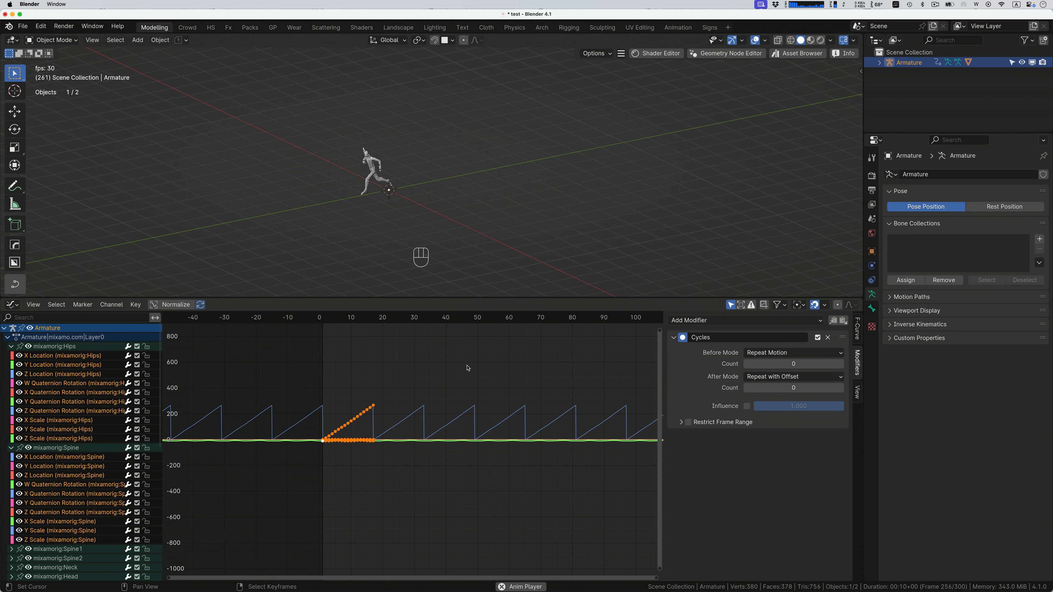
pyautogui.moveTo(370, 318); pyautogui.dragTo(322, 320)
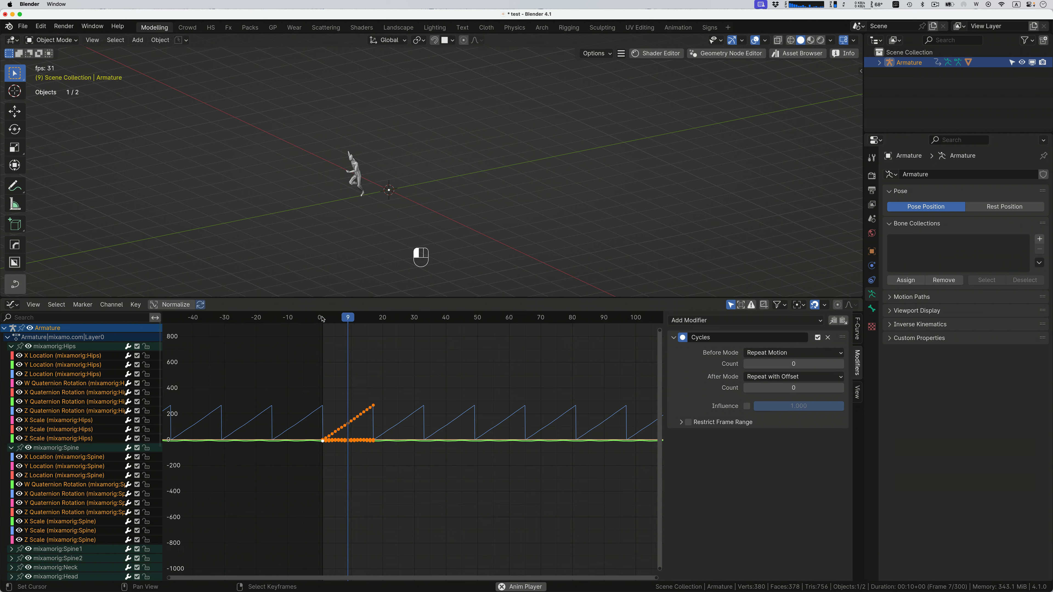
pyautogui.press('space')
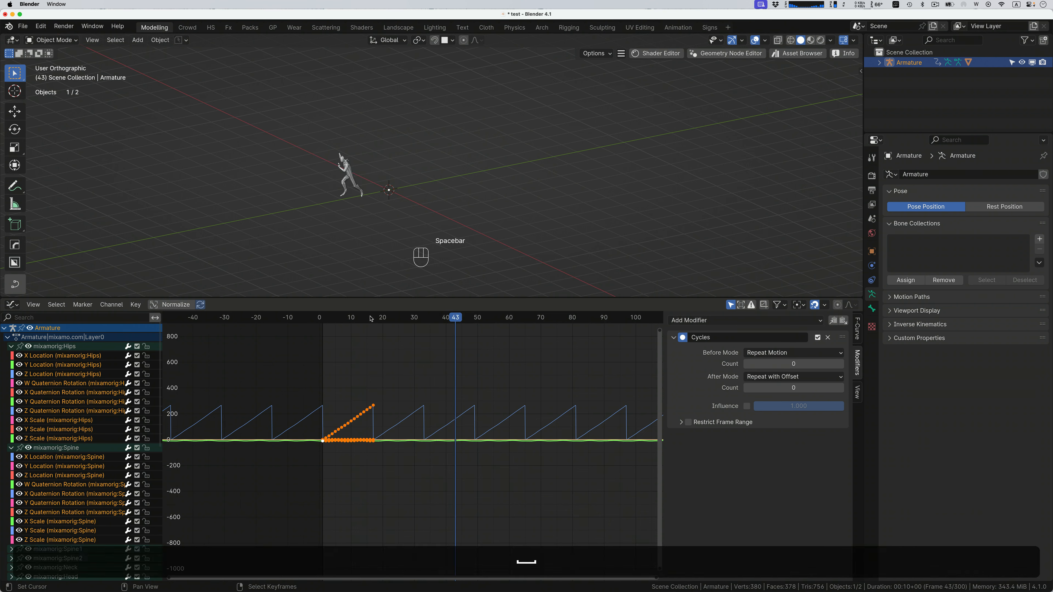
# Return to frame 1 and apply the Repeat with Offset After Mode to the Cycles modifiers of all selected curves.
pyautogui.moveTo(370, 318); pyautogui.dragTo(323, 320)
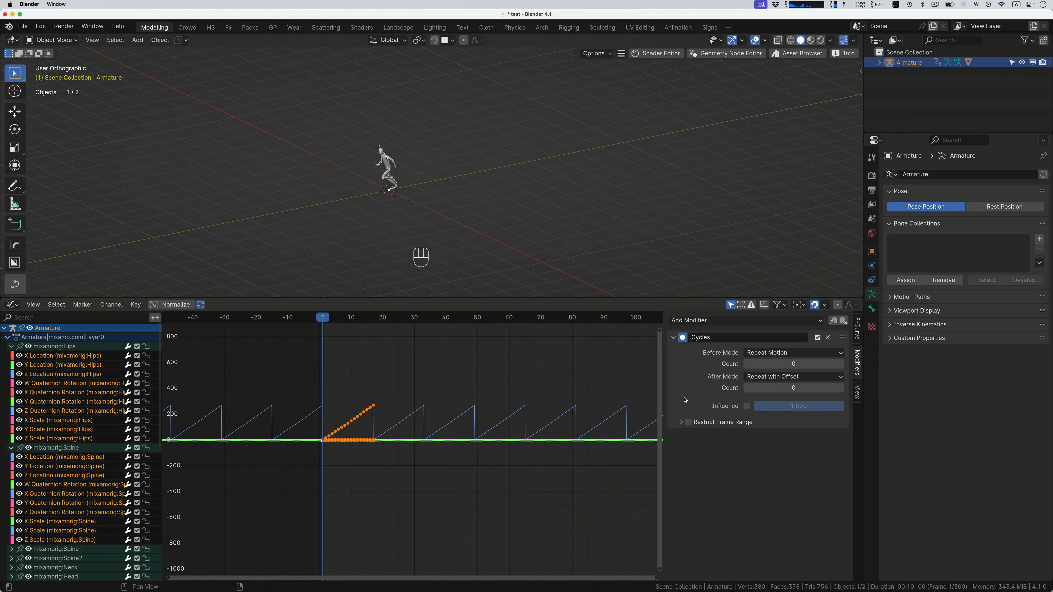
pyautogui.keyDown('alt'); pyautogui.click(769, 376); pyautogui.keyUp('alt')
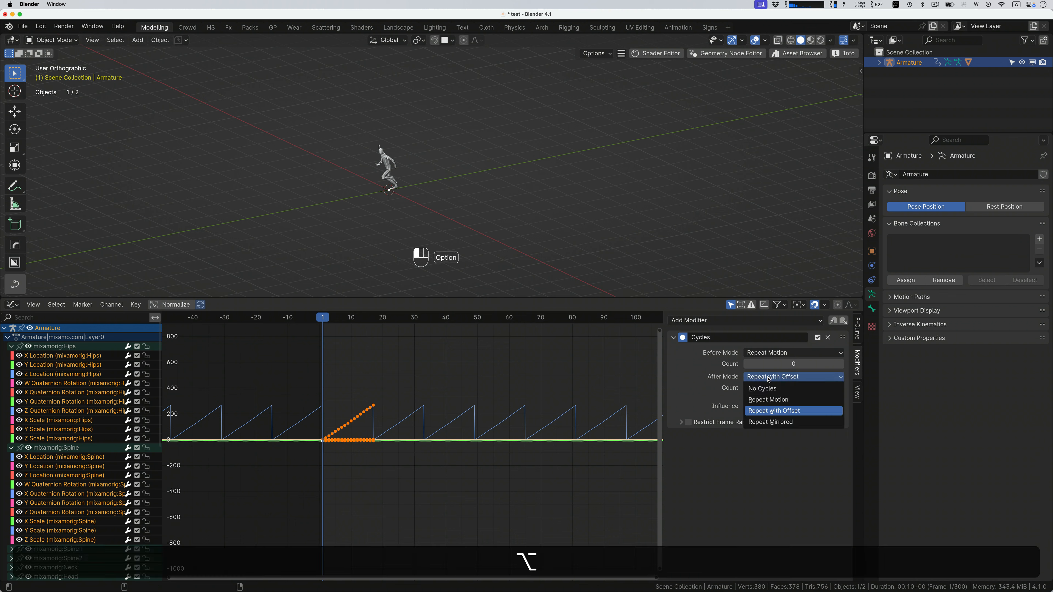
pyautogui.keyDown('alt'); pyautogui.click(774, 411); pyautogui.keyUp('alt')
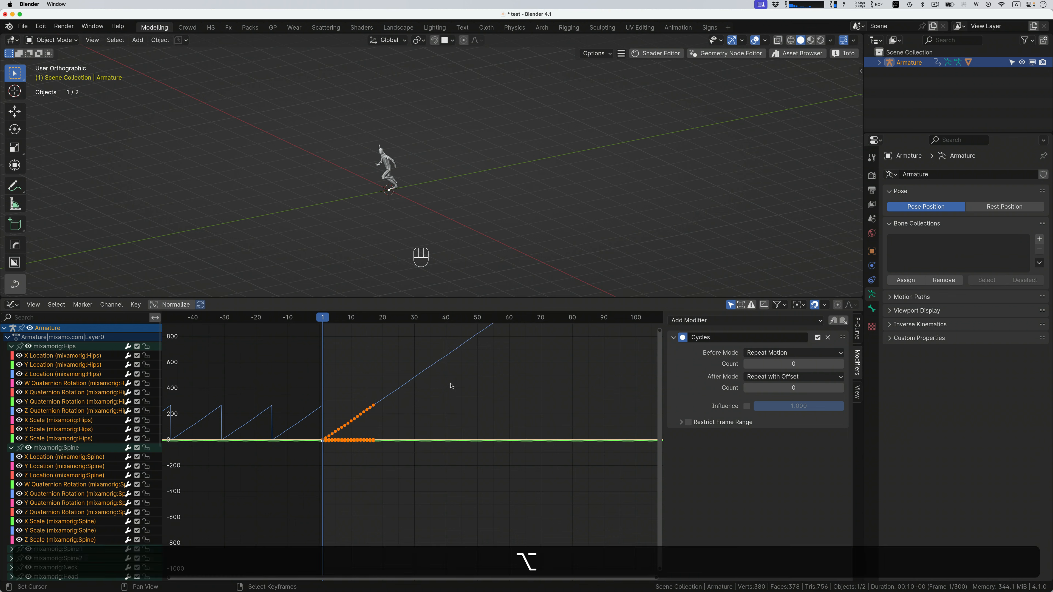
pyautogui.scroll(2, 453, 386)
pyautogui.hscroll(2, 453, 385)
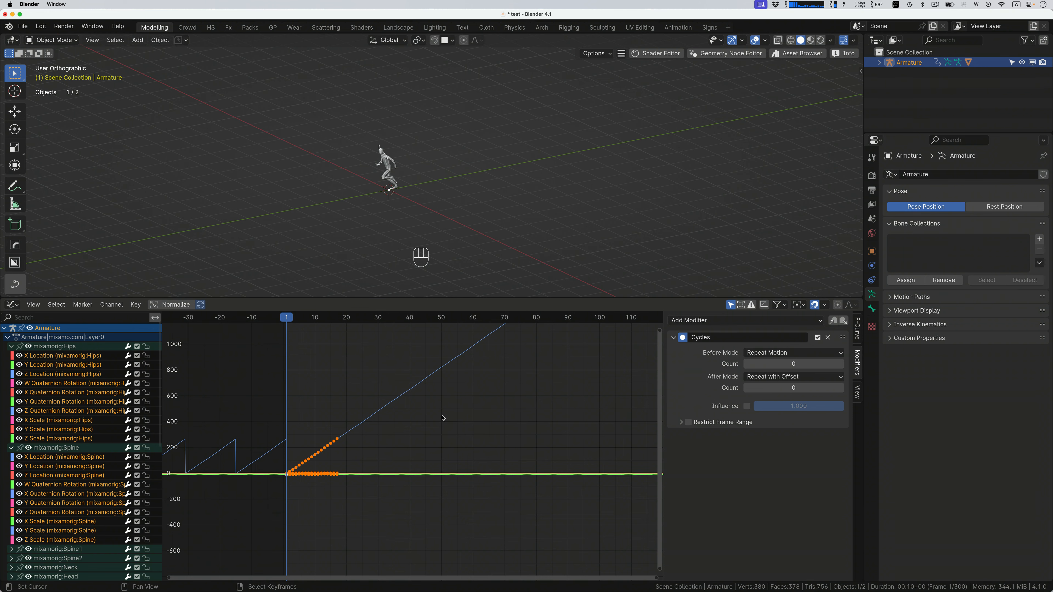
# Play the offset run, follow the figure across the scene, and scrub through the original keyframes to frame 16.
pyautogui.press('space')
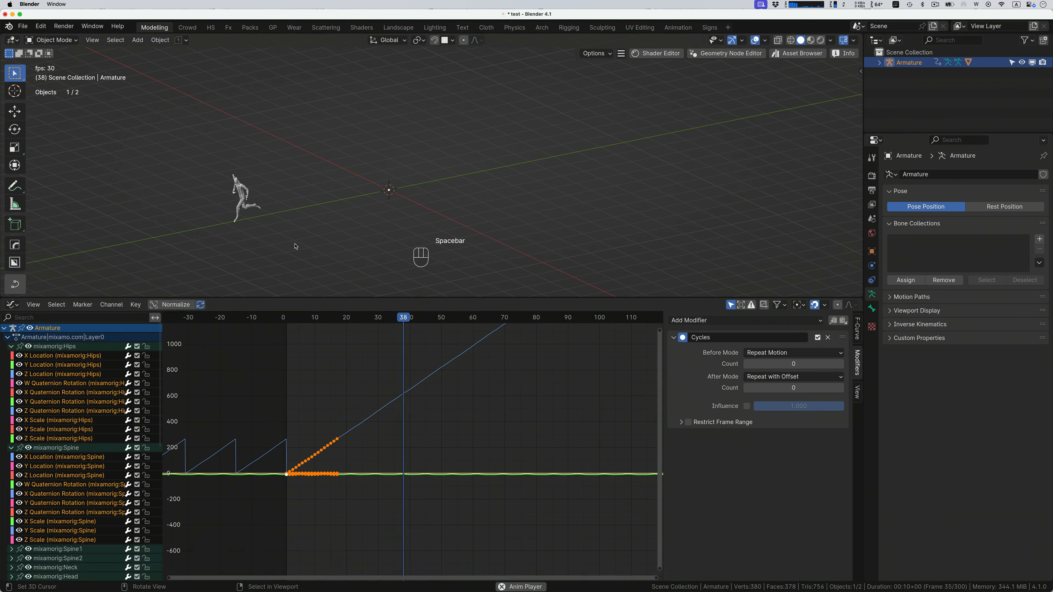
pyautogui.keyDown('ctrl'); pyautogui.scroll(-6, 292, 240); pyautogui.keyUp('ctrl')
pyautogui.hscroll(4, 291, 240)
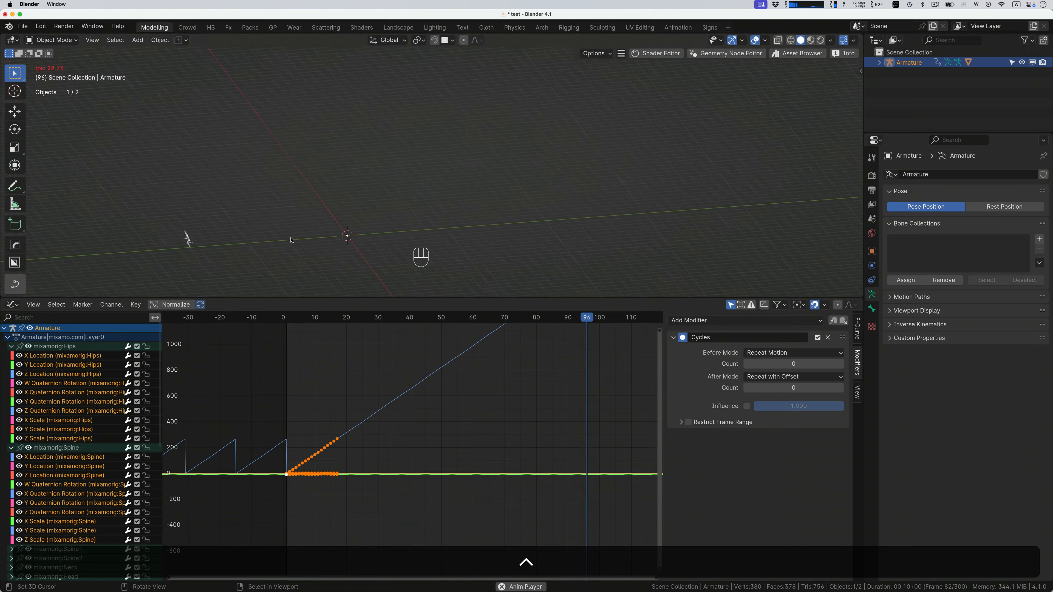
pyautogui.hscroll(8, 291, 240)
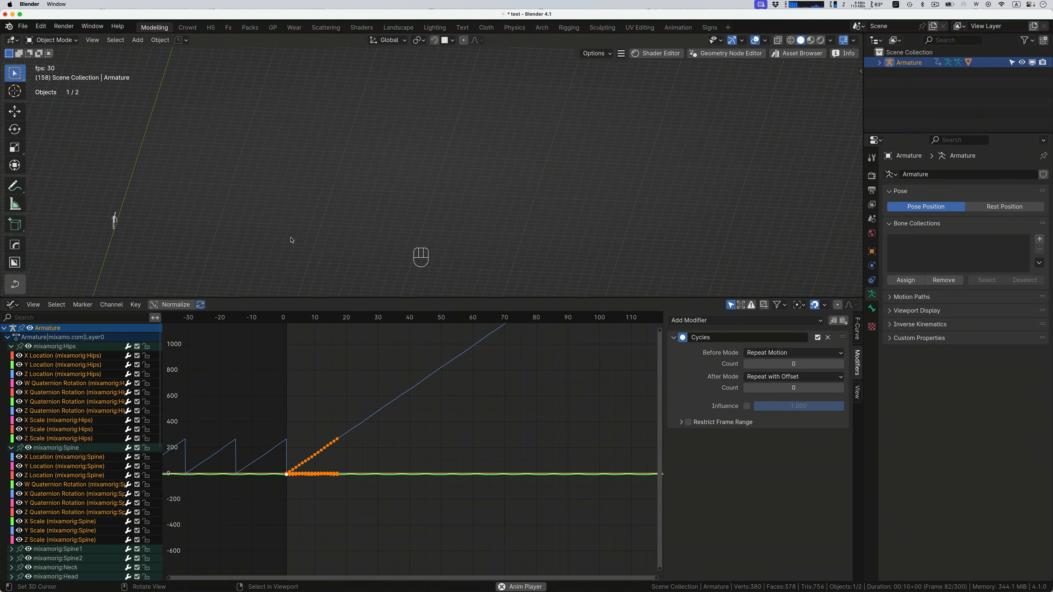
pyautogui.hscroll(6, 292, 240)
pyautogui.hscroll(8, 292, 240)
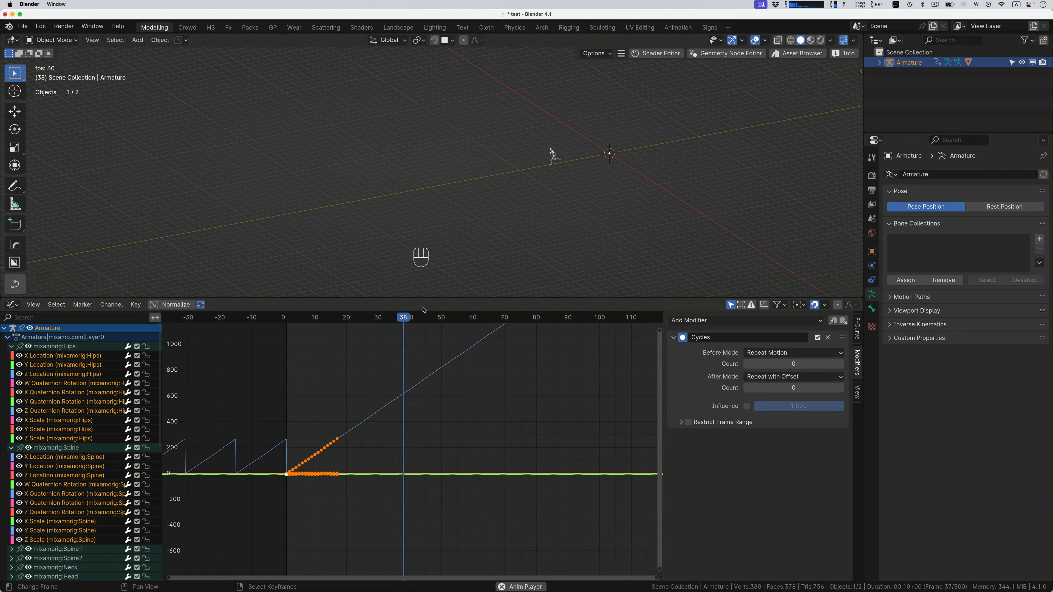
pyautogui.press('space')
pyautogui.moveTo(437, 321); pyautogui.dragTo(319, 321)
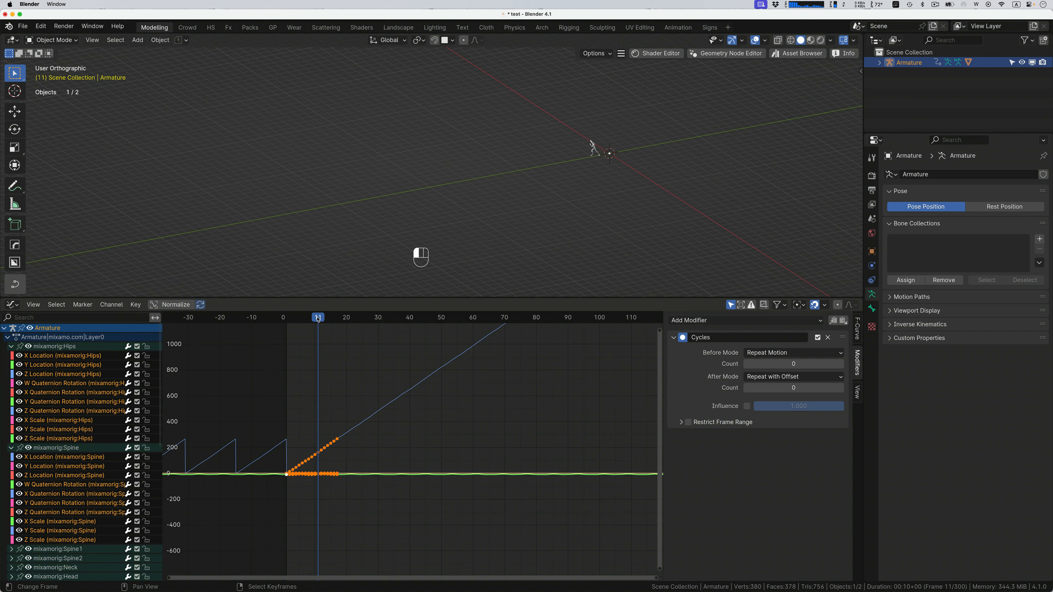
pyautogui.moveTo(319, 319)
pyautogui.mouseDown()
pyautogui.moveTo(297, 319)
pyautogui.moveTo(358, 320)
pyautogui.moveTo(284, 322)
pyautogui.moveTo(336, 324)
pyautogui.mouseUp()
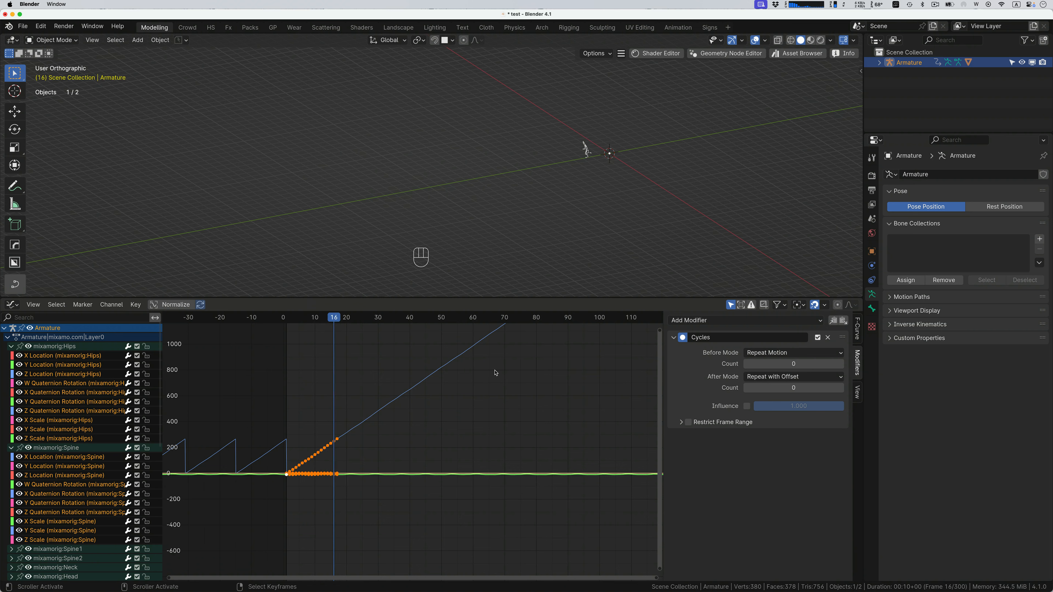
# Remove the Cycles modifier from the active curve, replay the run from the start, and return to frame 1.
pyautogui.press('alt')
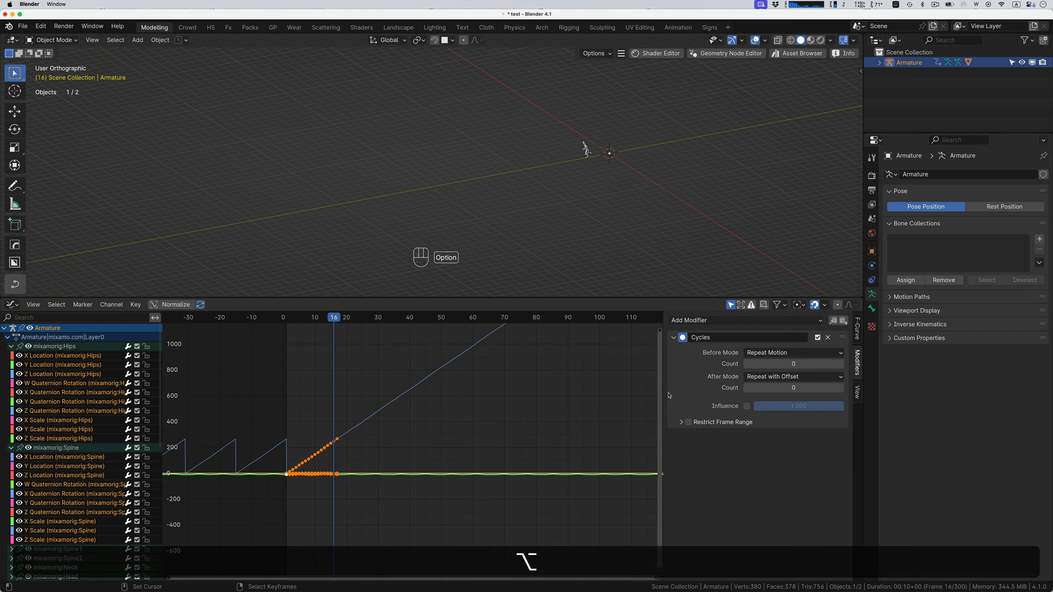
pyautogui.keyDown('alt'); pyautogui.click(828, 339); pyautogui.keyUp('alt')
pyautogui.moveTo(336, 325); pyautogui.dragTo(290, 321)
pyautogui.press('space')
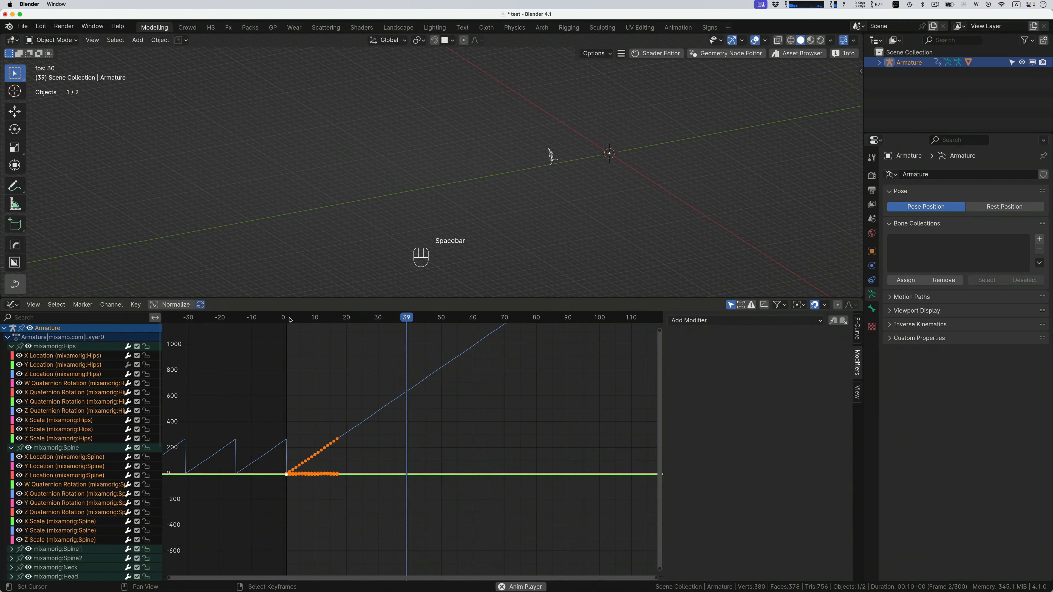
pyautogui.press('space')
pyautogui.moveTo(433, 323); pyautogui.dragTo(287, 324)
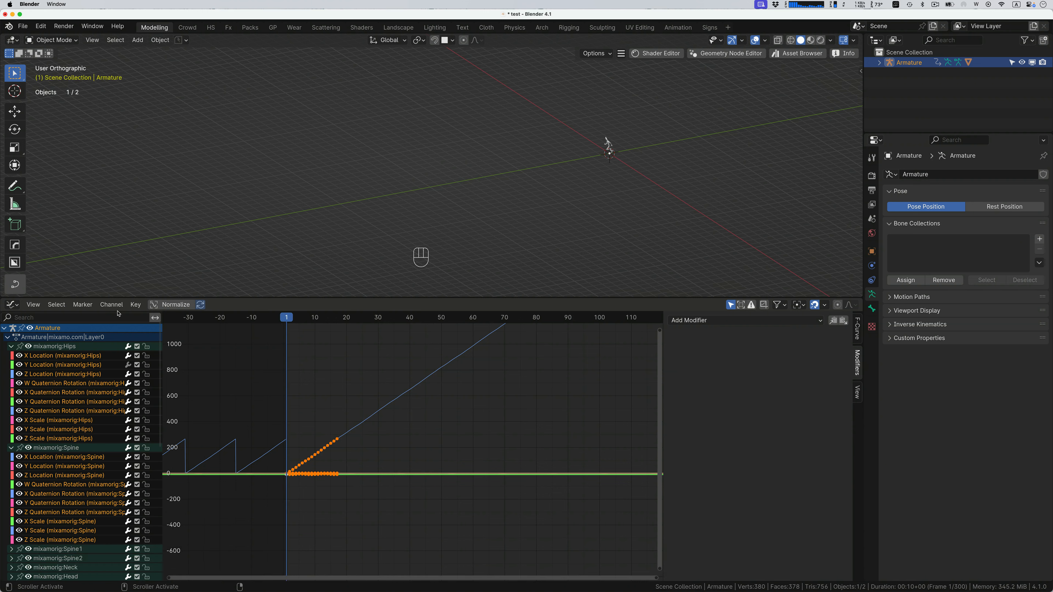
# Clear the cyclic F-modifiers from all selected curves, play the animation without them, and return to frame 1.
pyautogui.click(111, 305)
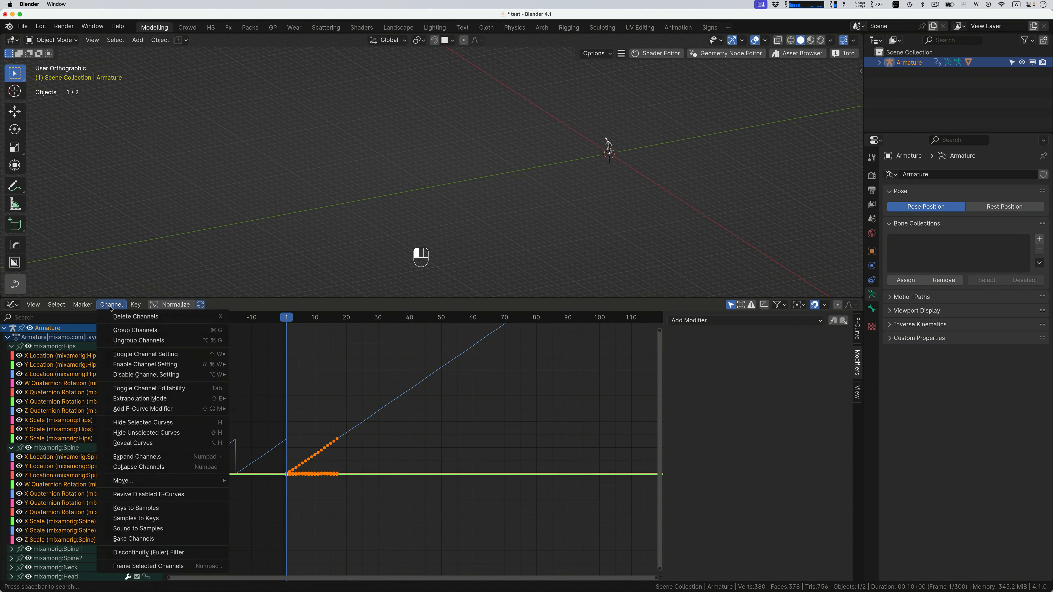
pyautogui.moveTo(153, 410)
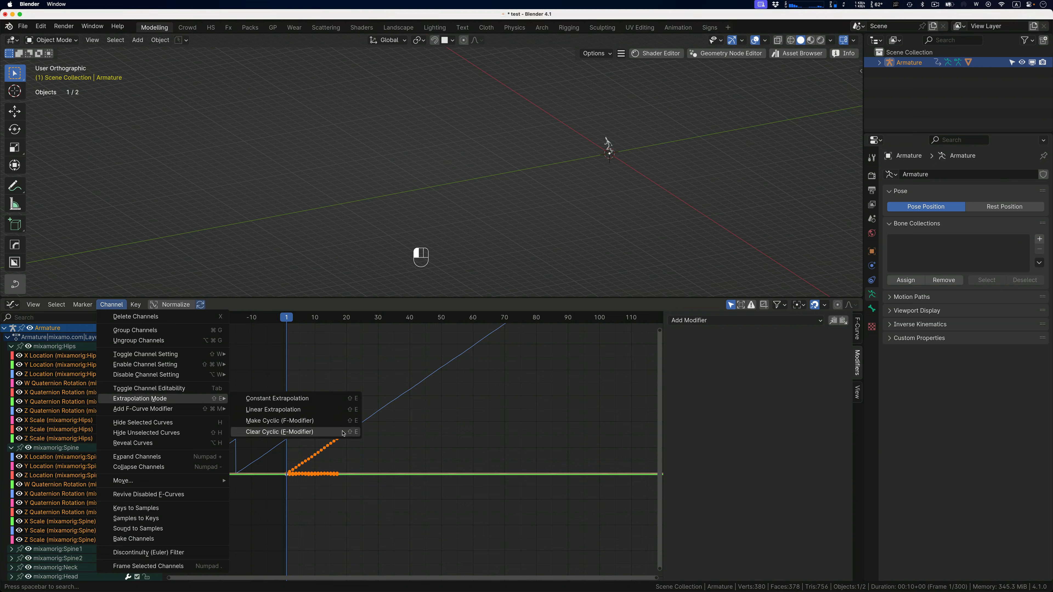
pyautogui.click(329, 433)
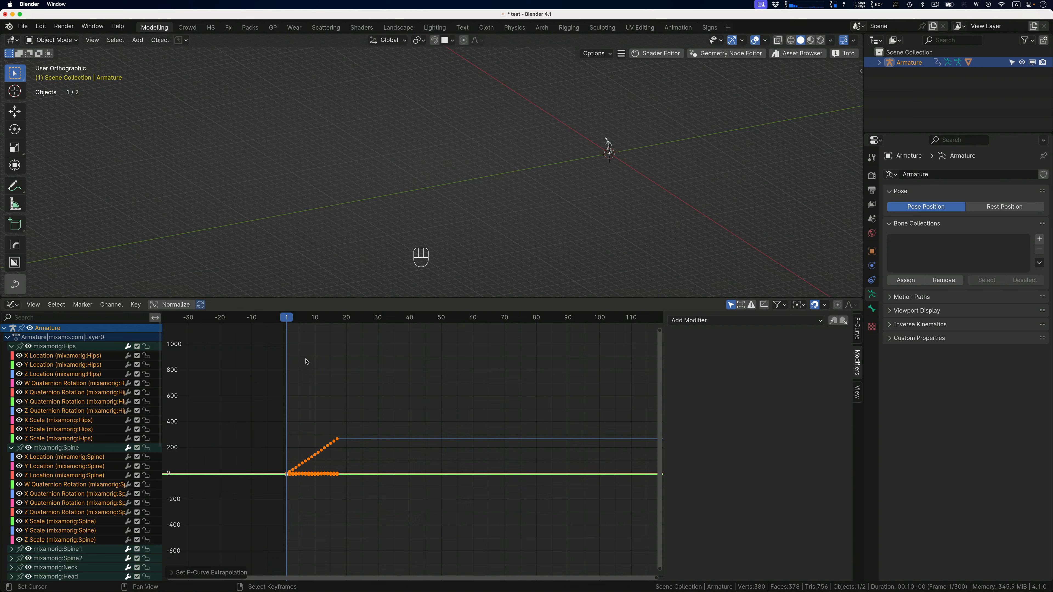
pyautogui.press('space')
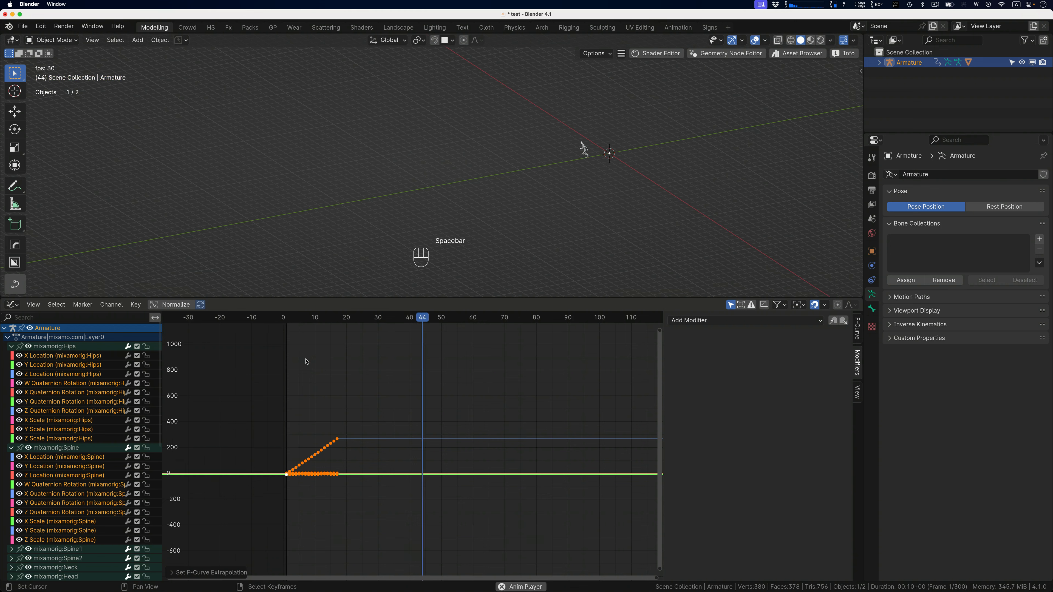
pyautogui.press('space')
pyautogui.moveTo(510, 319); pyautogui.dragTo(288, 323)
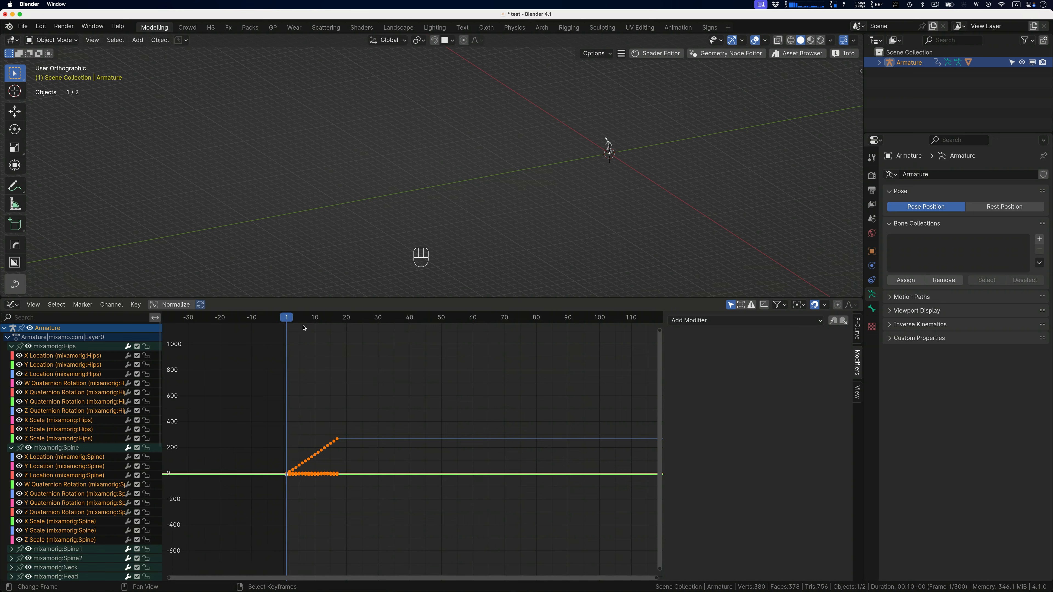
# Add a Cycles modifier to the selected curves, set After Mode to Repeat with Offset on all of them, and play the run to frame 56.
pyautogui.click(713, 323)
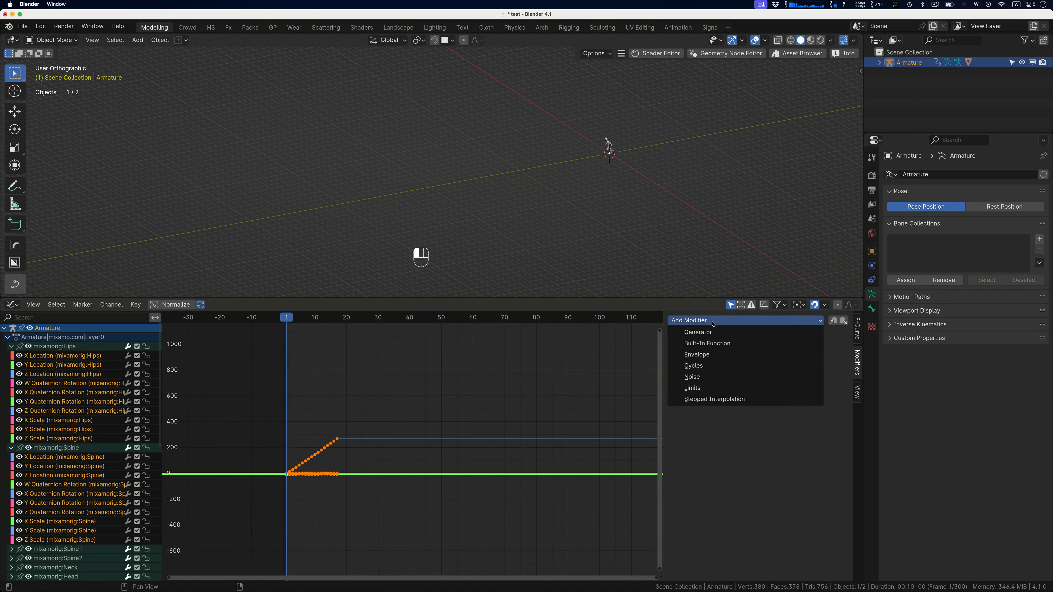
pyautogui.click(716, 366)
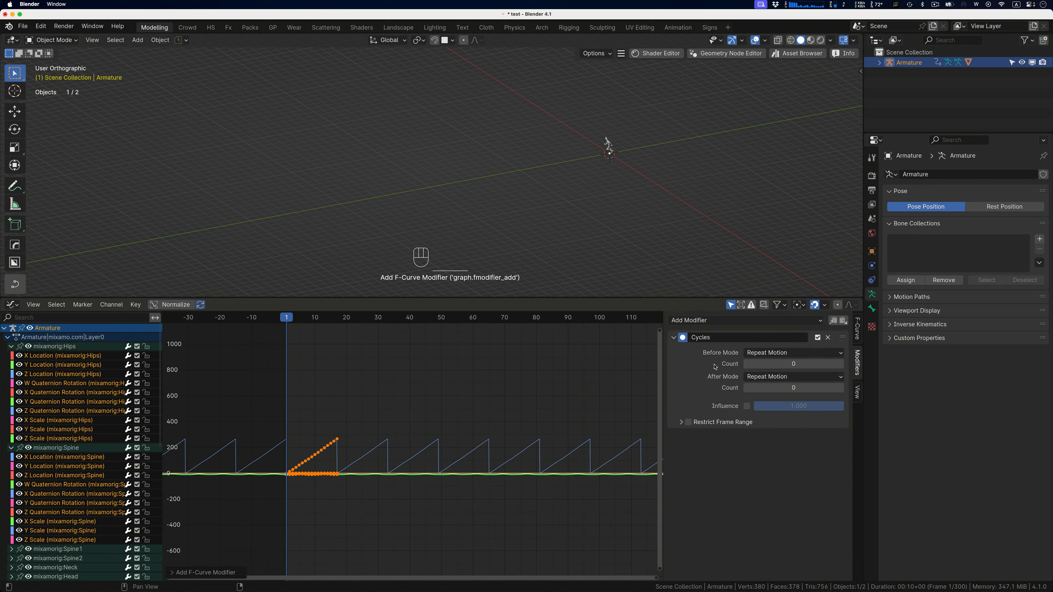
pyautogui.keyDown('alt'); pyautogui.click(759, 379); pyautogui.keyUp('alt')
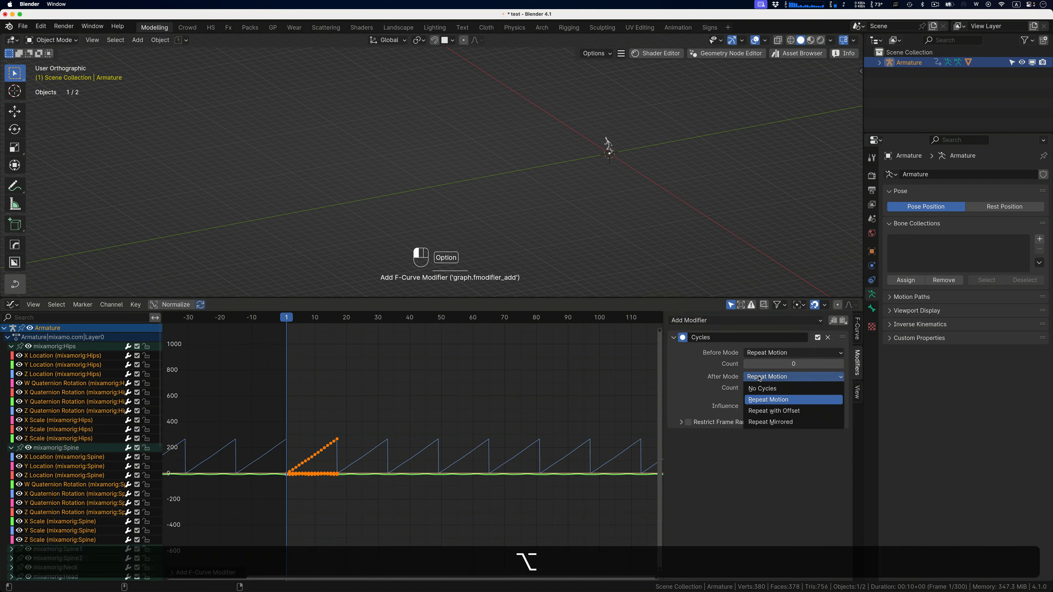
pyautogui.keyDown('alt'); pyautogui.click(773, 411); pyautogui.keyUp('alt')
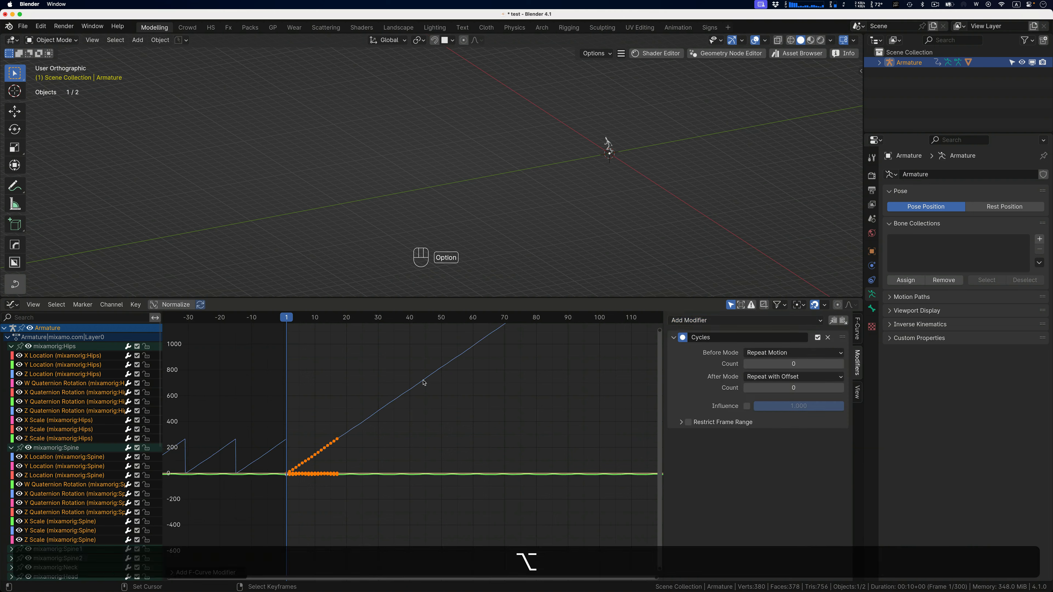
pyautogui.press('space')
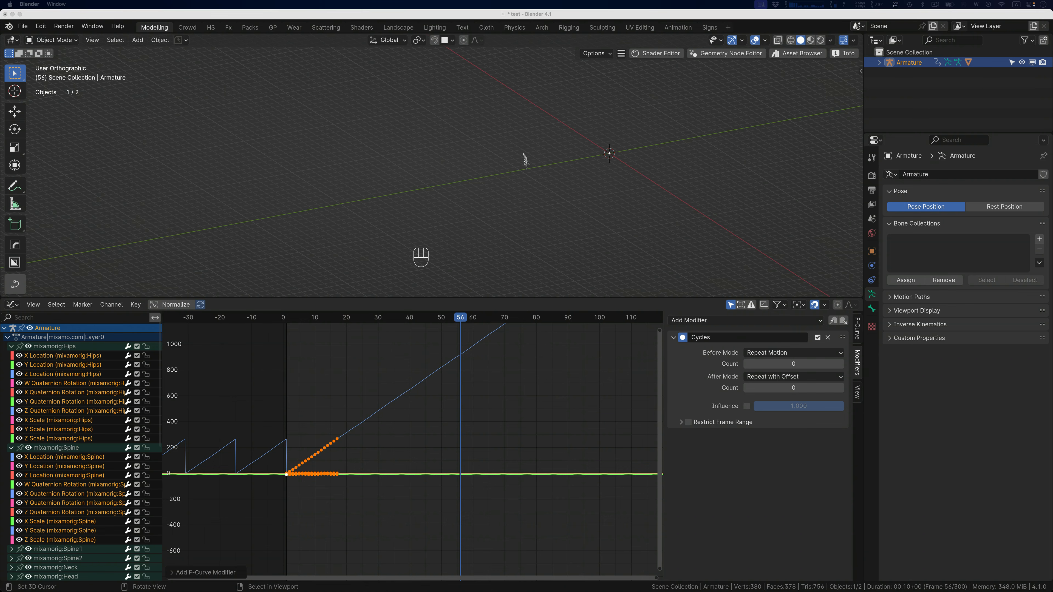
# Switch to Finder, look through the FBX files in the Bob character animations folder, and move the window clear of the figure.
pyautogui.moveTo(0, 99); pyautogui.dragTo(343, 121)
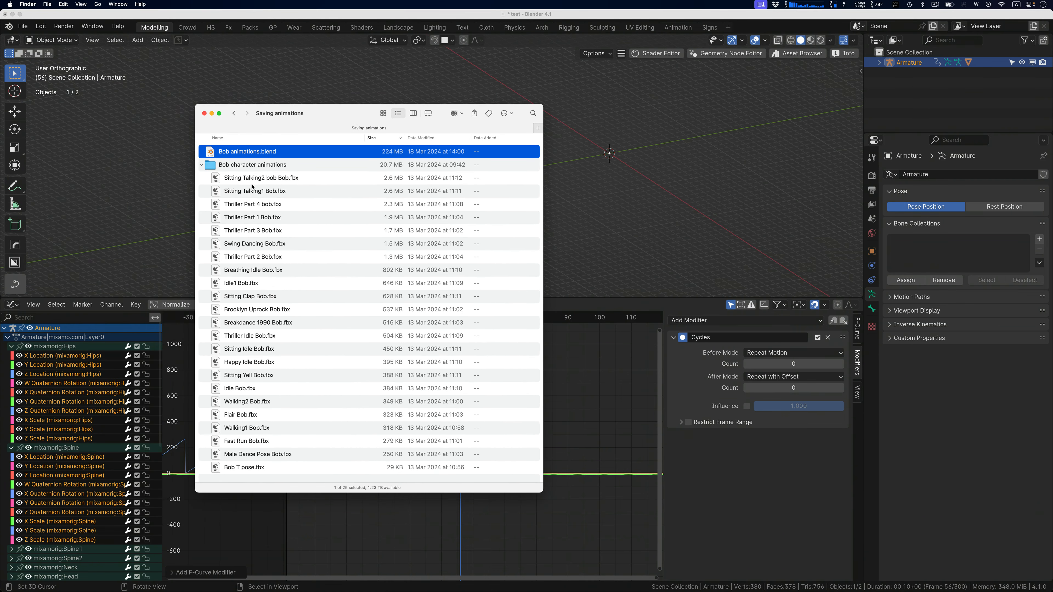
pyautogui.click(242, 181)
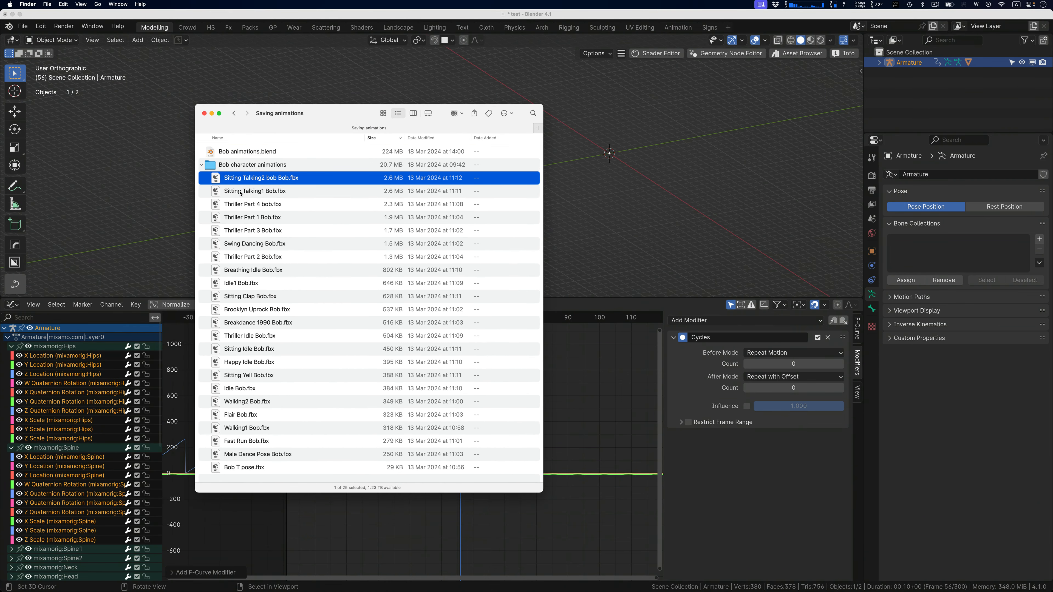
pyautogui.click(243, 192)
pyautogui.click(243, 205)
pyautogui.click(243, 218)
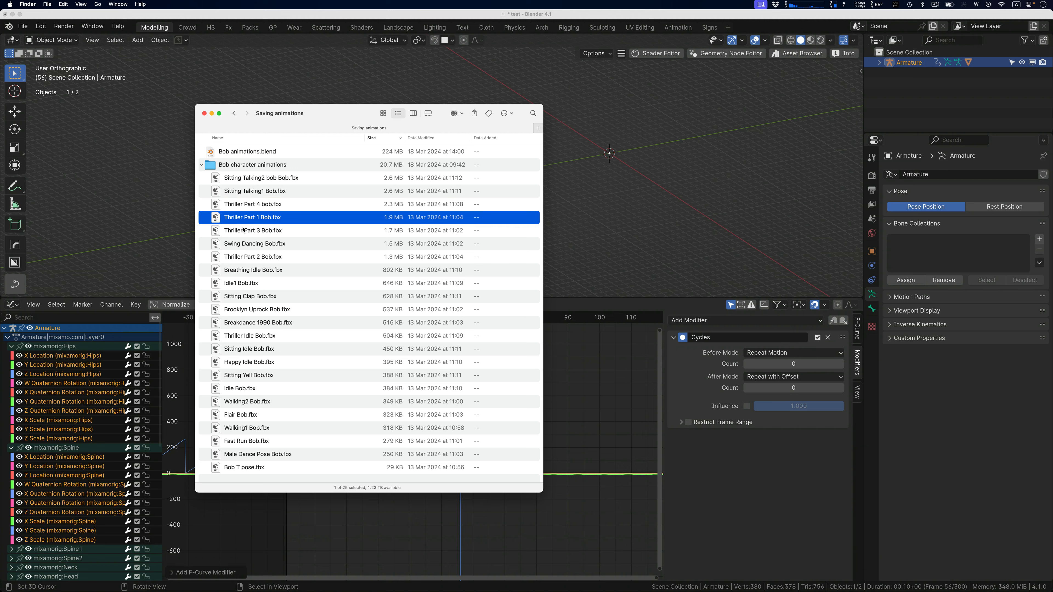
pyautogui.click(242, 231)
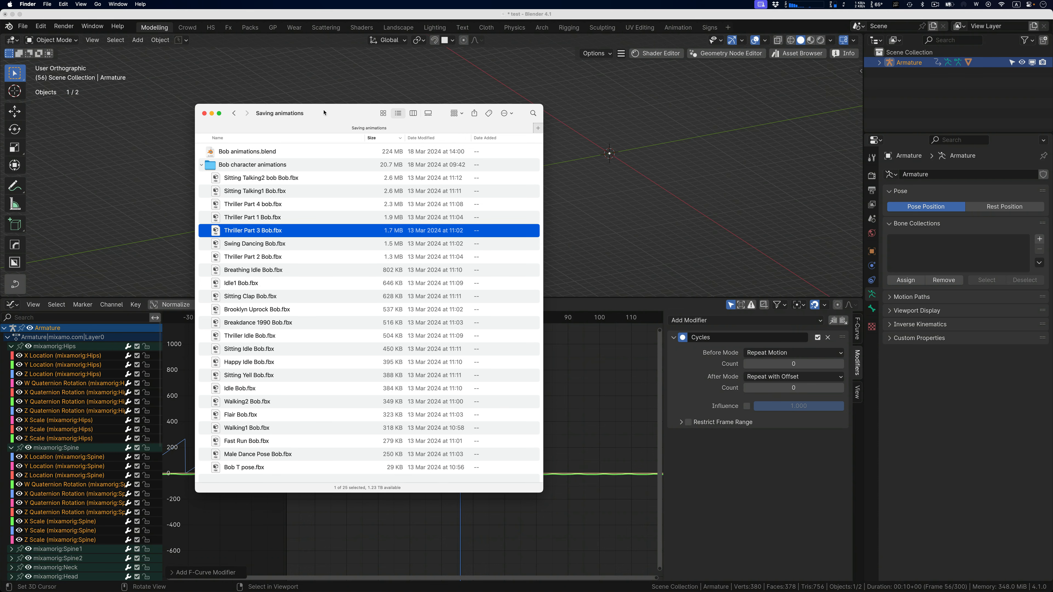
pyautogui.moveTo(332, 116); pyautogui.dragTo(594, 207)
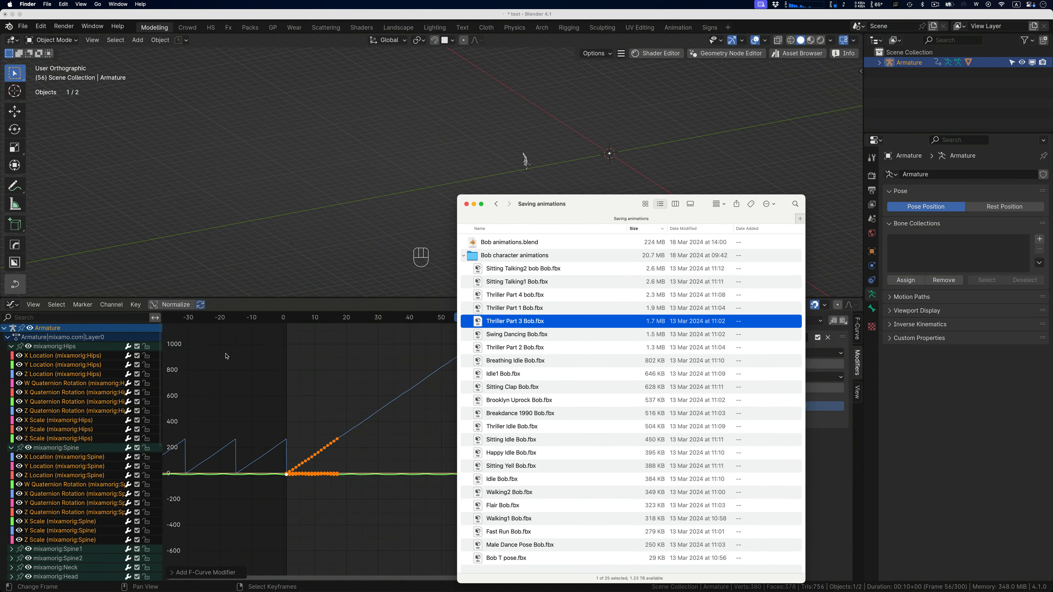
# Open Bob animations.blend in Blender, discarding the unsaved changes to test.blend.
pyautogui.click(474, 245)
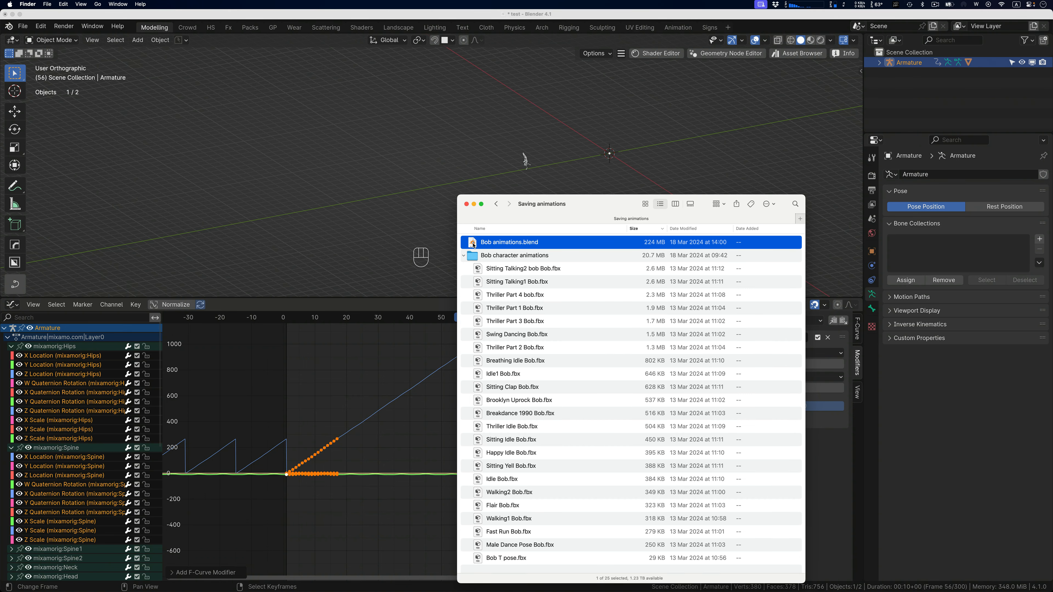
pyautogui.doubleClick(474, 245)
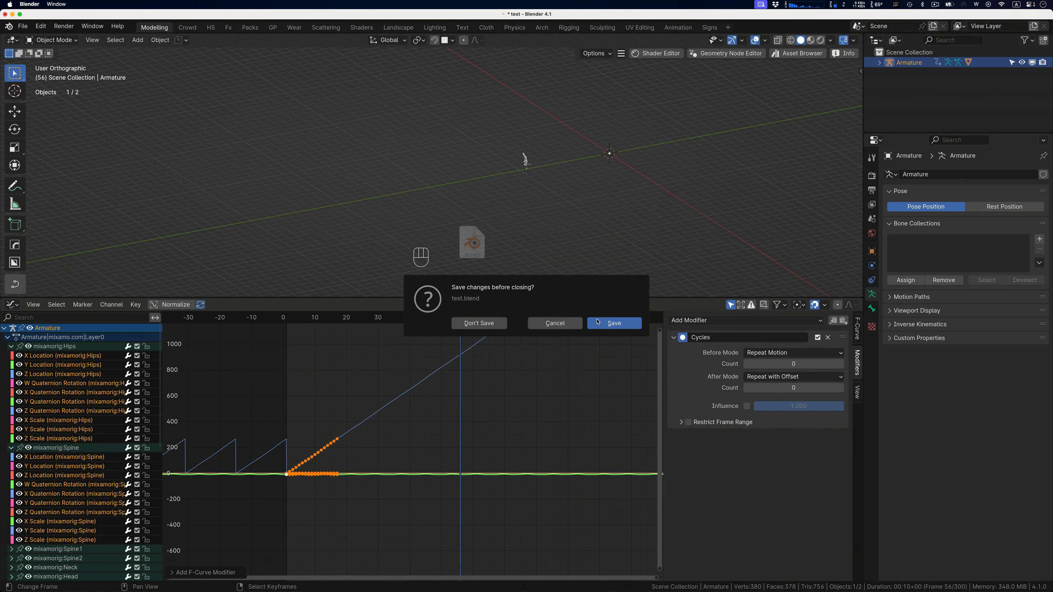
pyautogui.click(479, 323)
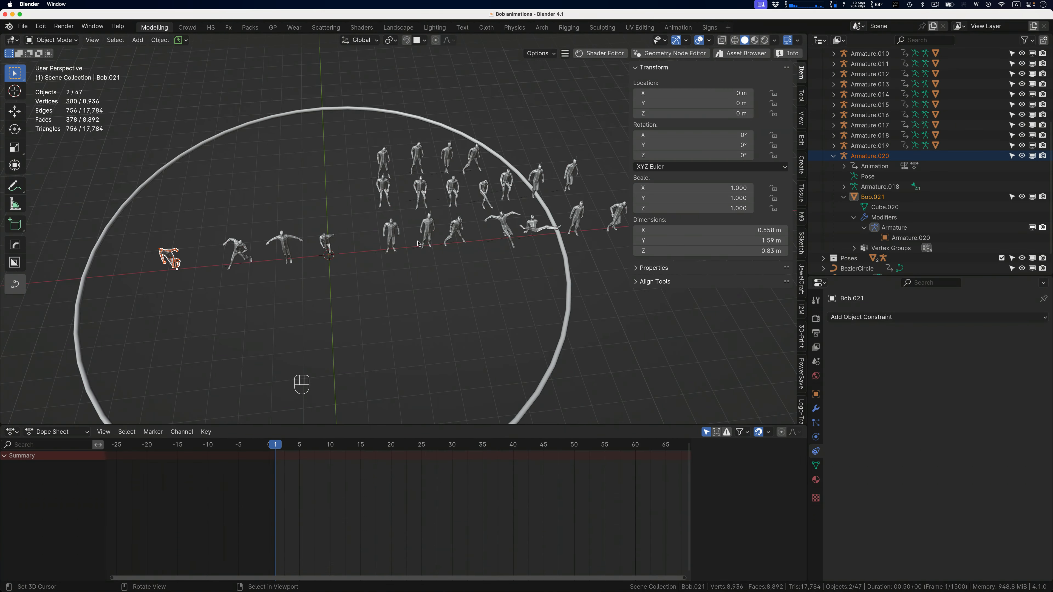
# Play the scene of animated figures, examine their motions from a distance and up close, and stop at frame 968.
pyautogui.hscroll(5, 418, 244)
pyautogui.keyDown('ctrl'); pyautogui.scroll(-2, 418, 244); pyautogui.keyUp('ctrl')
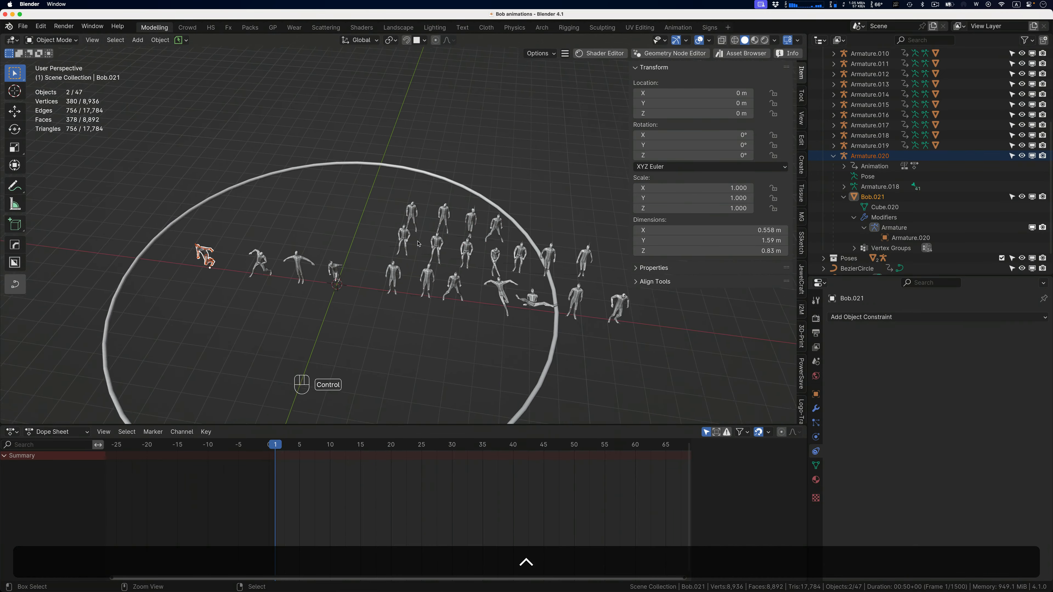
pyautogui.keyDown('ctrl'); pyautogui.scroll(-3, 419, 244); pyautogui.keyUp('ctrl')
pyautogui.hscroll(3, 419, 243)
pyautogui.press('space')
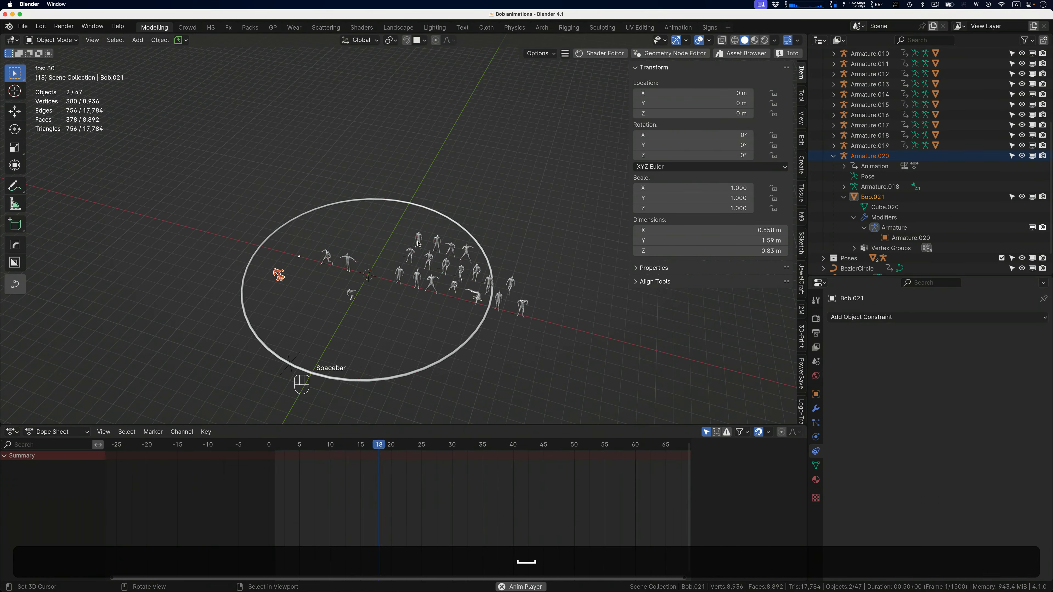
pyautogui.hscroll(3, 418, 244)
pyautogui.keyDown('ctrl'); pyautogui.scroll(-3, 418, 244); pyautogui.keyUp('ctrl')
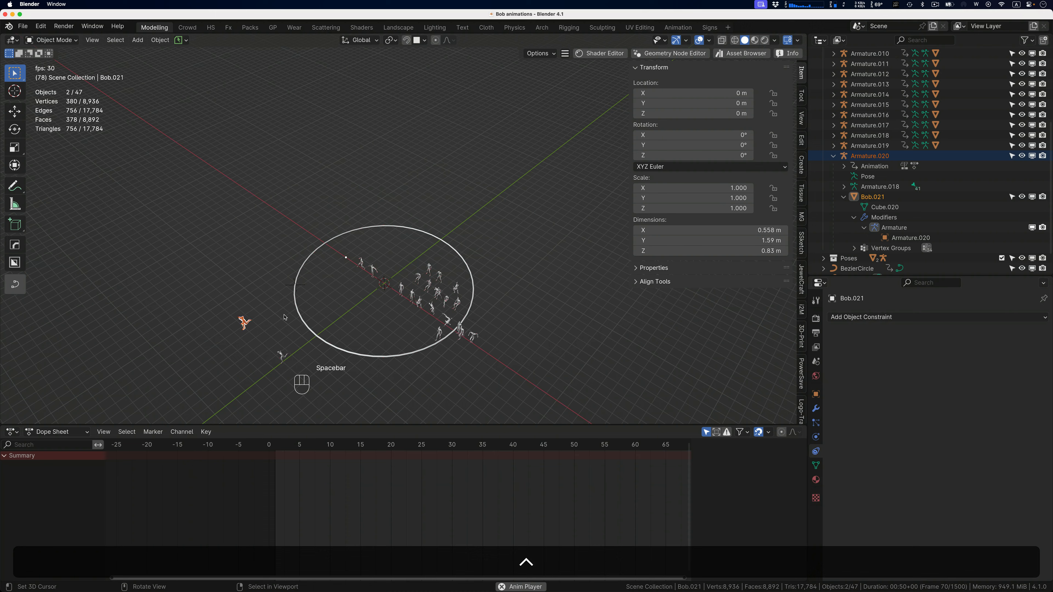
pyautogui.hscroll(3, 375, 236)
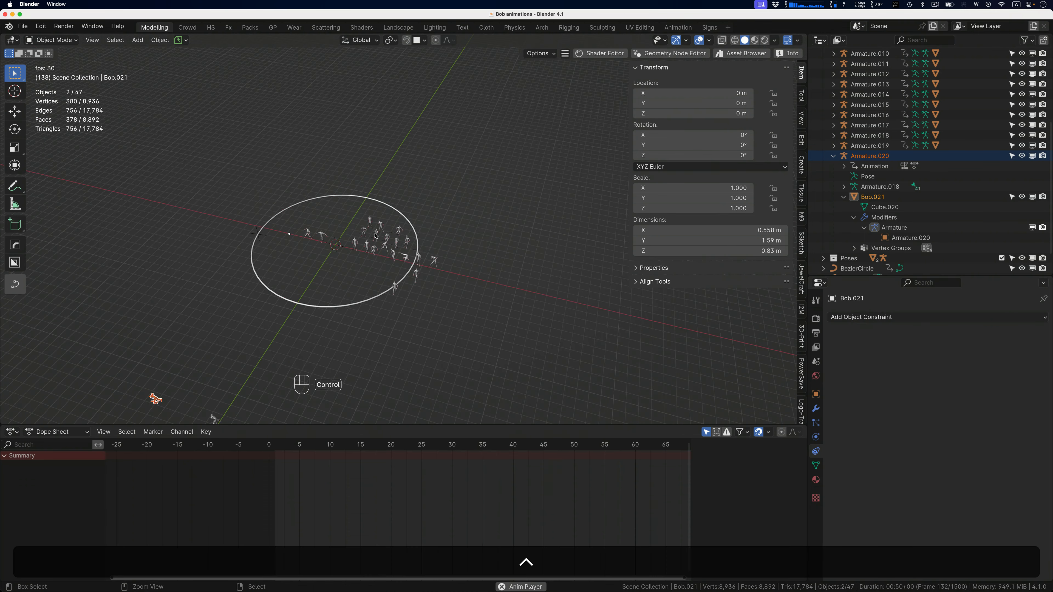
pyautogui.keyDown('ctrl'); pyautogui.scroll(10, 376, 237); pyautogui.keyUp('ctrl')
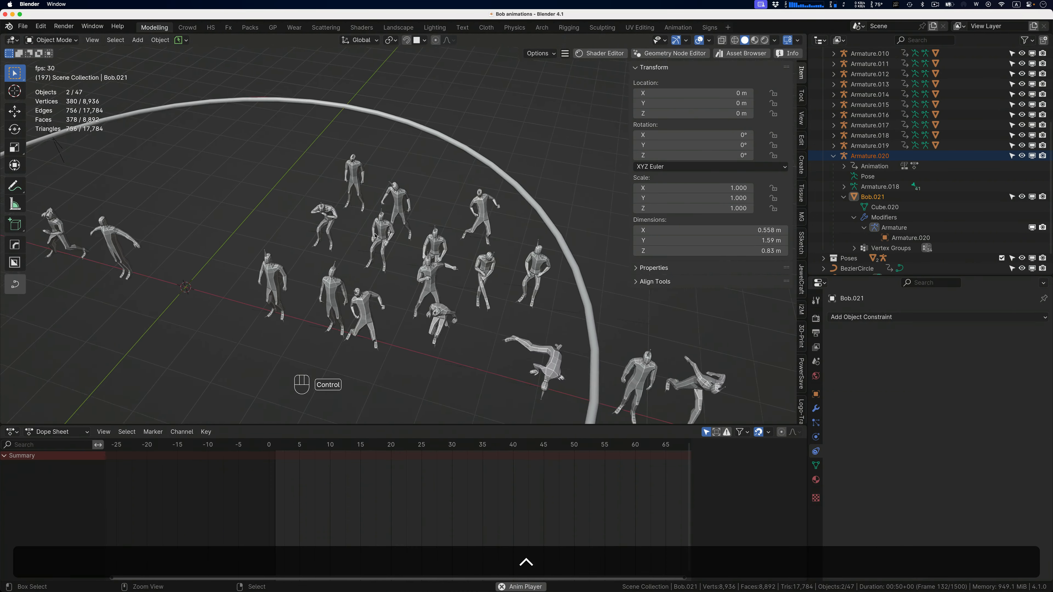
pyautogui.keyDown('shift'); pyautogui.scroll(-5, 375, 236); pyautogui.keyUp('shift')
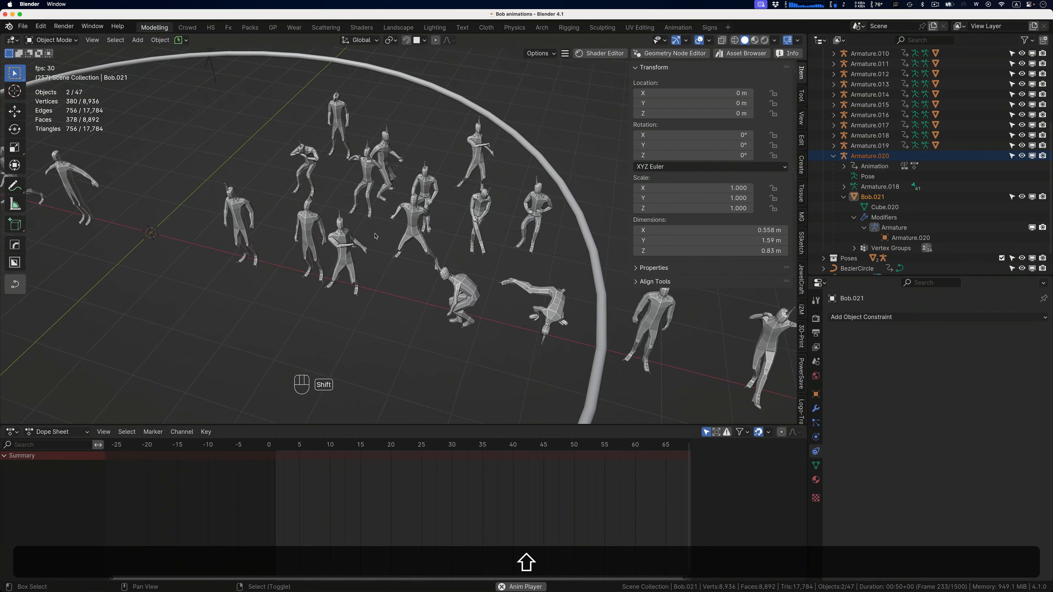
pyautogui.keyDown('shift'); pyautogui.scroll(-2, 375, 236); pyautogui.keyUp('shift')
pyautogui.keyDown('shift'); pyautogui.scroll(-2, 375, 236); pyautogui.keyUp('shift')
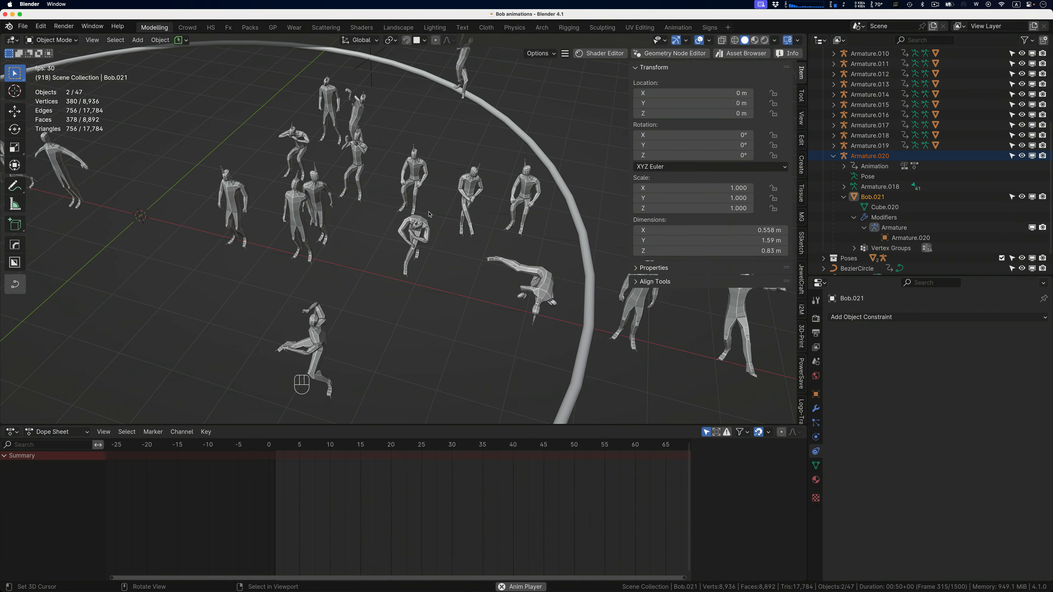
pyautogui.press('space')
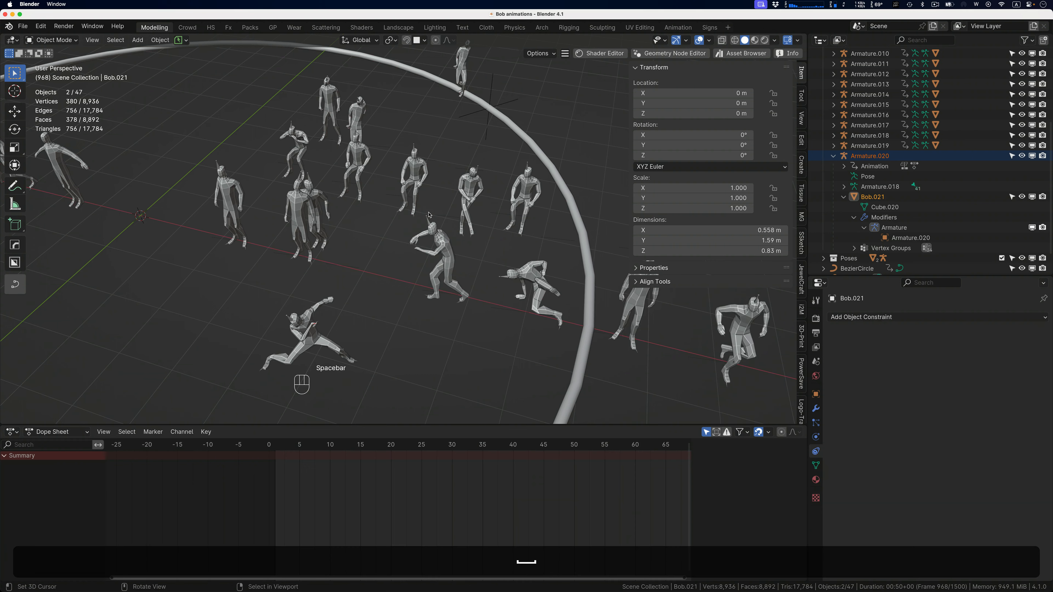
# Fit the whole animation frame range, up to frame 1500, into the Dope Sheet.
pyautogui.keyDown('ctrl'); pyautogui.scroll(2, 497, 494); pyautogui.keyUp('ctrl')
pyautogui.keyDown('ctrl'); pyautogui.scroll(-10, 497, 494); pyautogui.keyUp('ctrl')
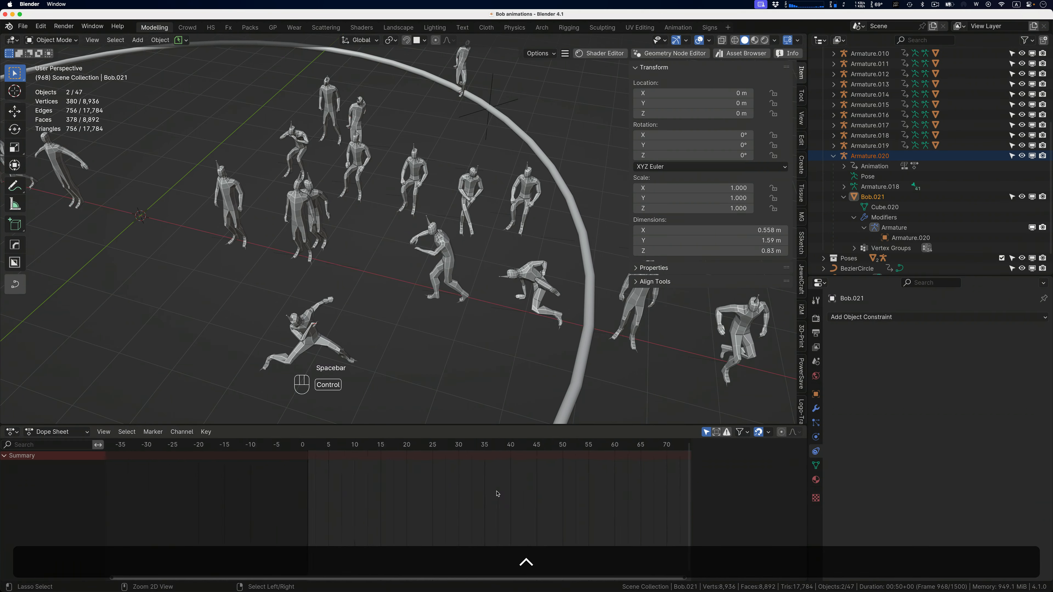
pyautogui.keyDown('ctrl'); pyautogui.scroll(-5, 497, 494); pyautogui.keyUp('ctrl')
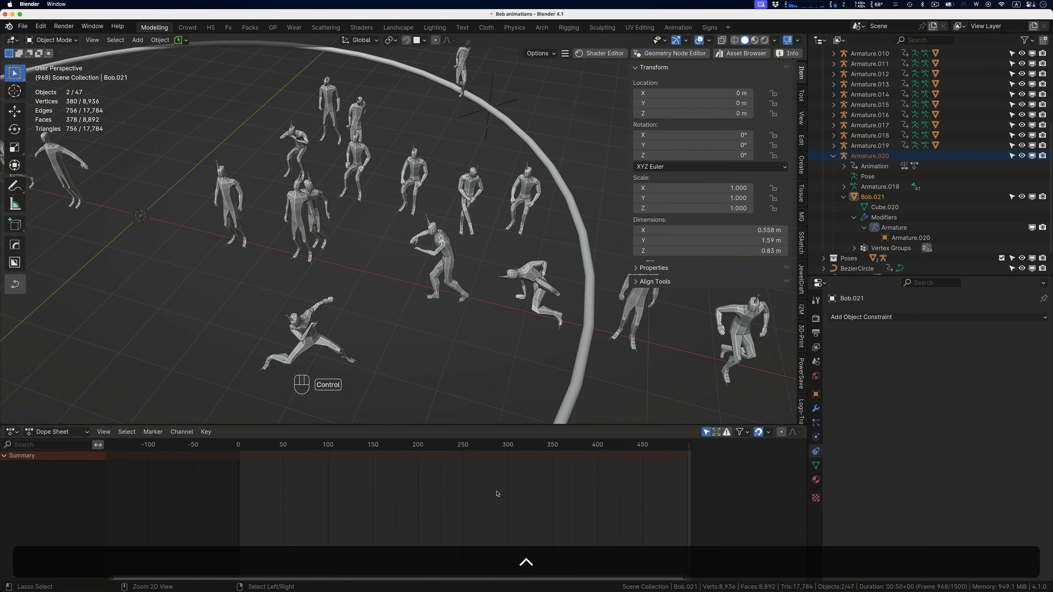
pyautogui.press('Home')
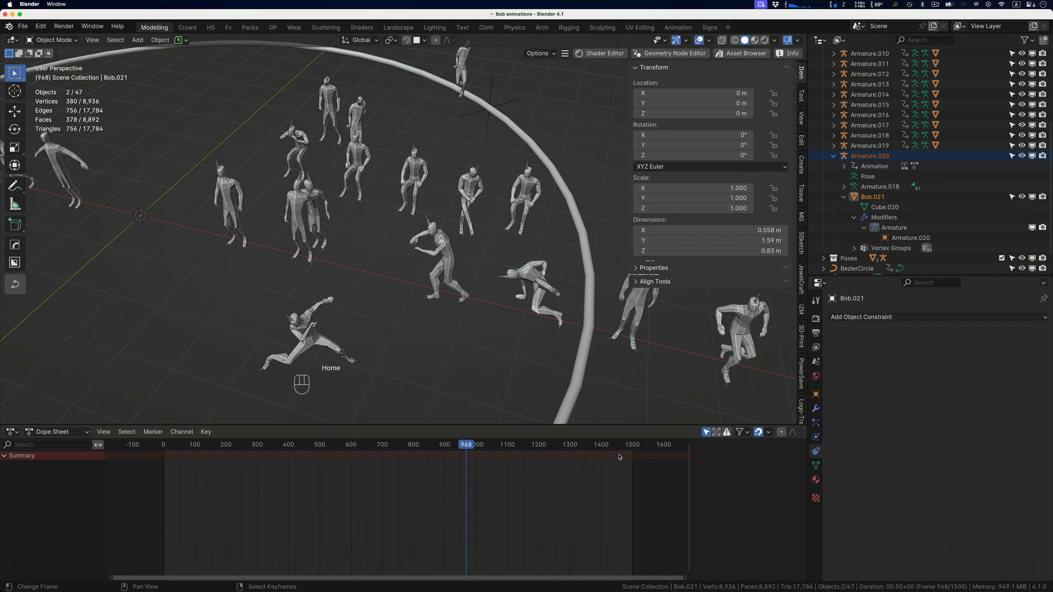
# Select the X Location channel of the hips bone on the Armature.004 figure and enlarge the Dope Sheet area.
pyautogui.click(301, 179)
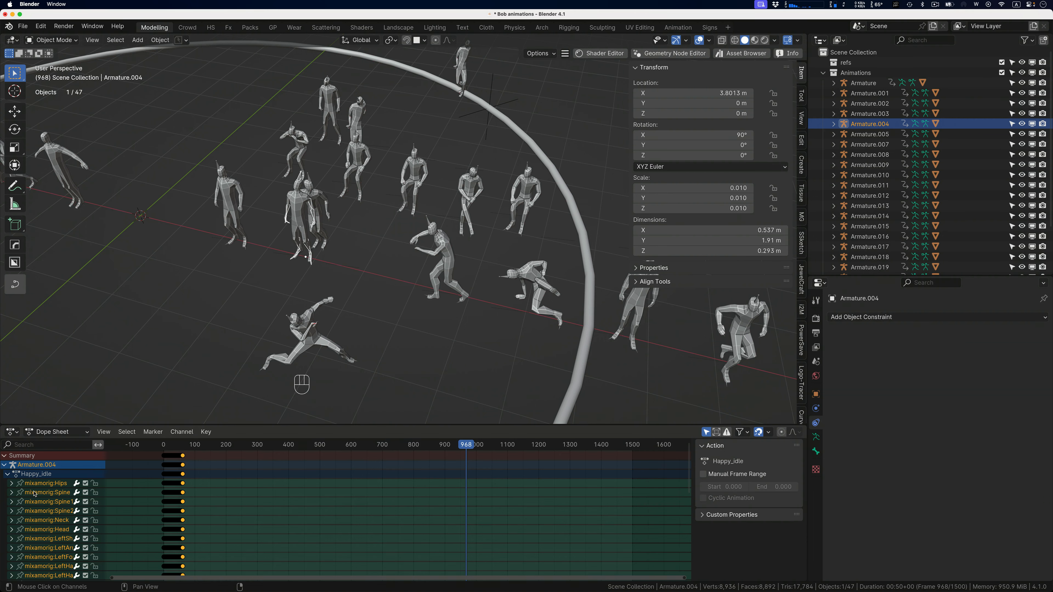
pyautogui.click(11, 484)
pyautogui.click(35, 494)
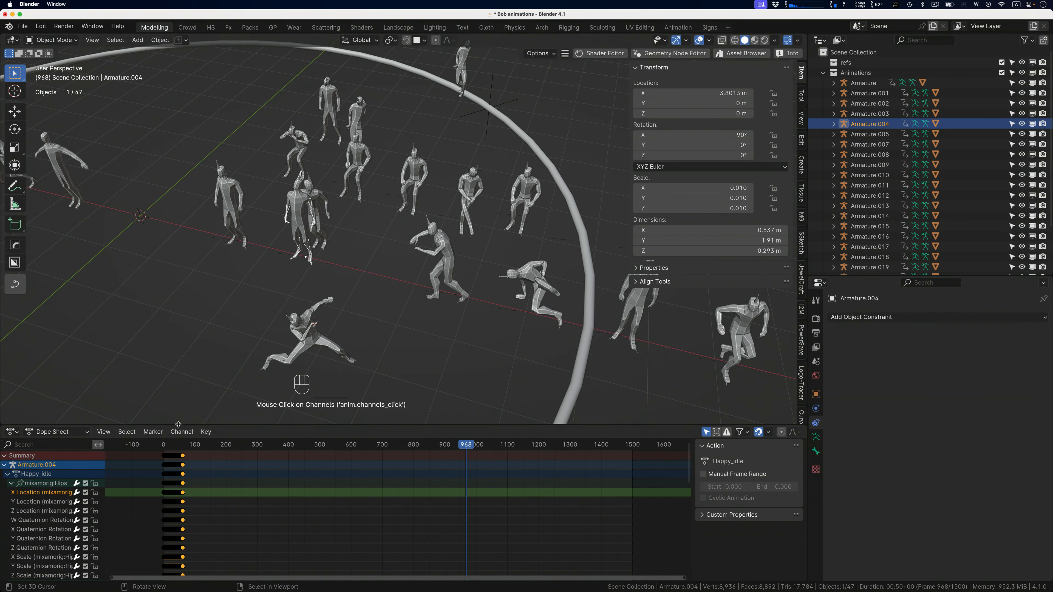
pyautogui.moveTo(178, 424); pyautogui.dragTo(178, 352)
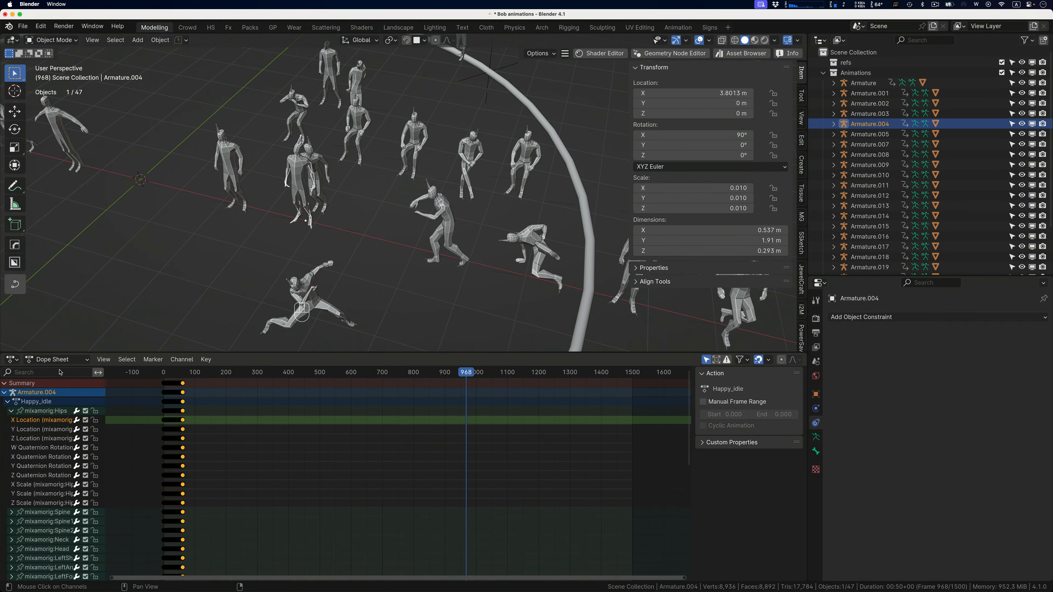
# Change the Dope Sheet to the Graph Editor and show the modifiers of the hips' X Location curve.
pyautogui.click(11, 361)
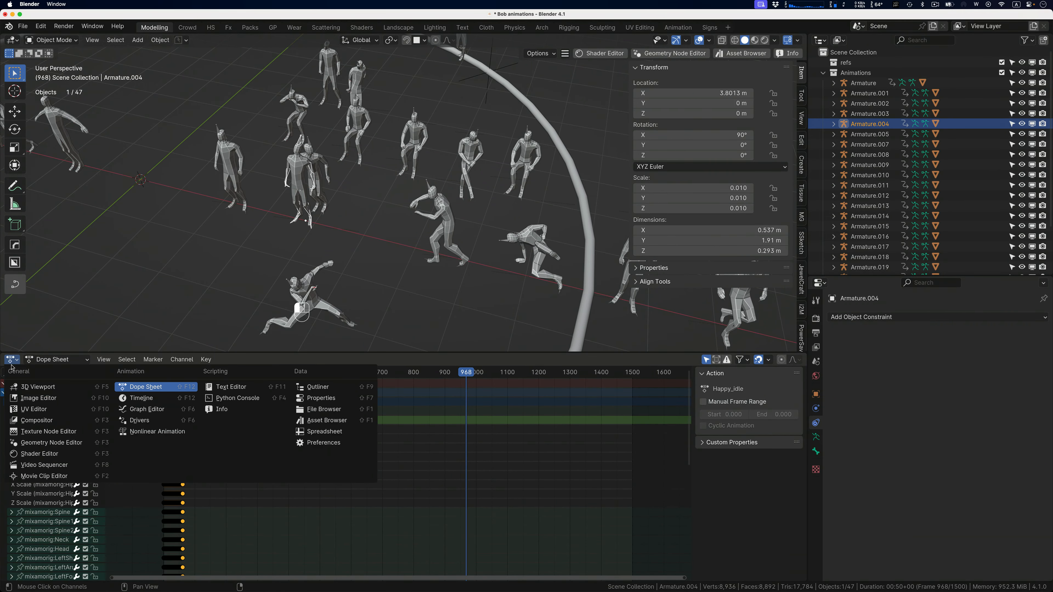
pyautogui.click(127, 410)
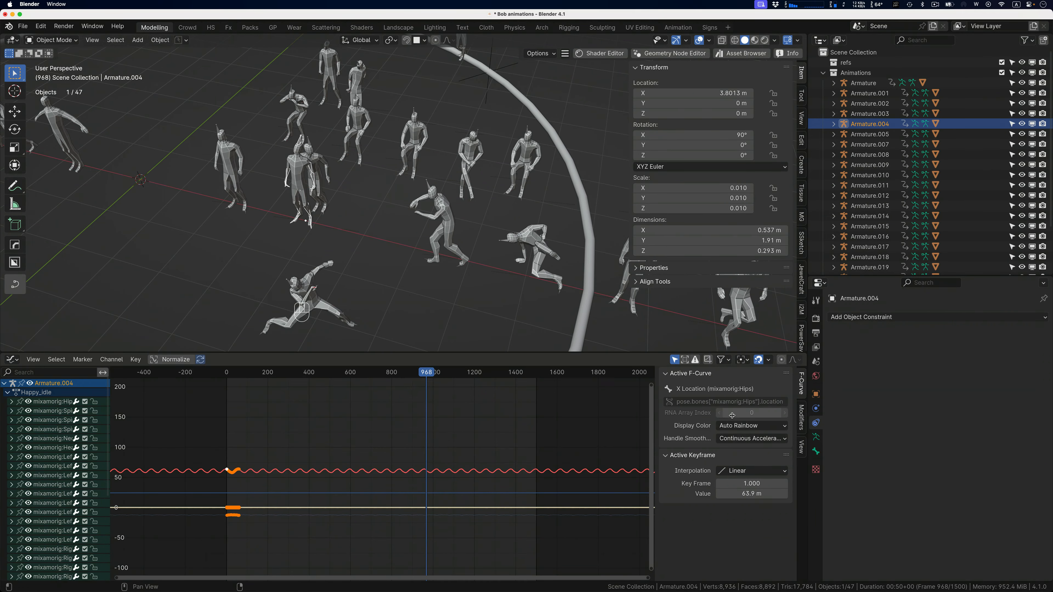
pyautogui.click(801, 423)
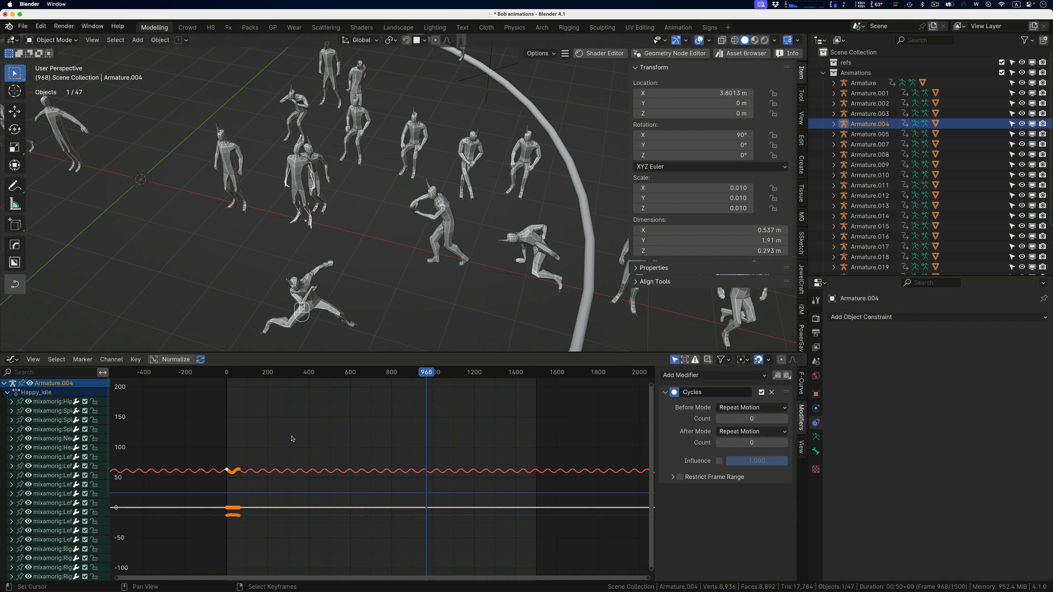
# Expand the hips bone's channels, check the modifiers on its Y and Z Location curves, and select all keyframes.
pyautogui.click(48, 404)
pyautogui.click(50, 412)
pyautogui.click(51, 419)
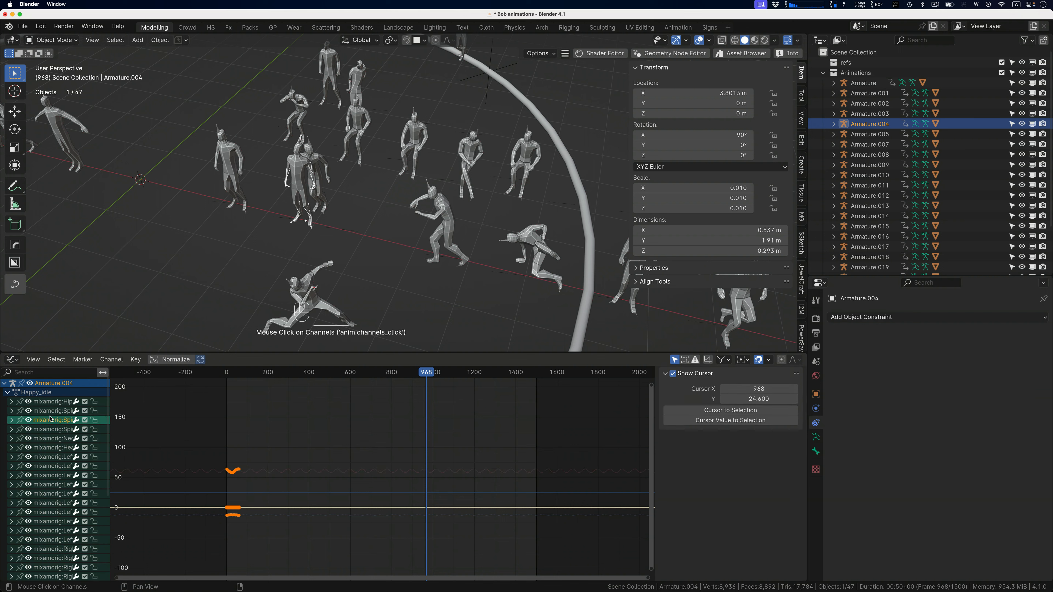
pyautogui.click(12, 402)
pyautogui.click(49, 420)
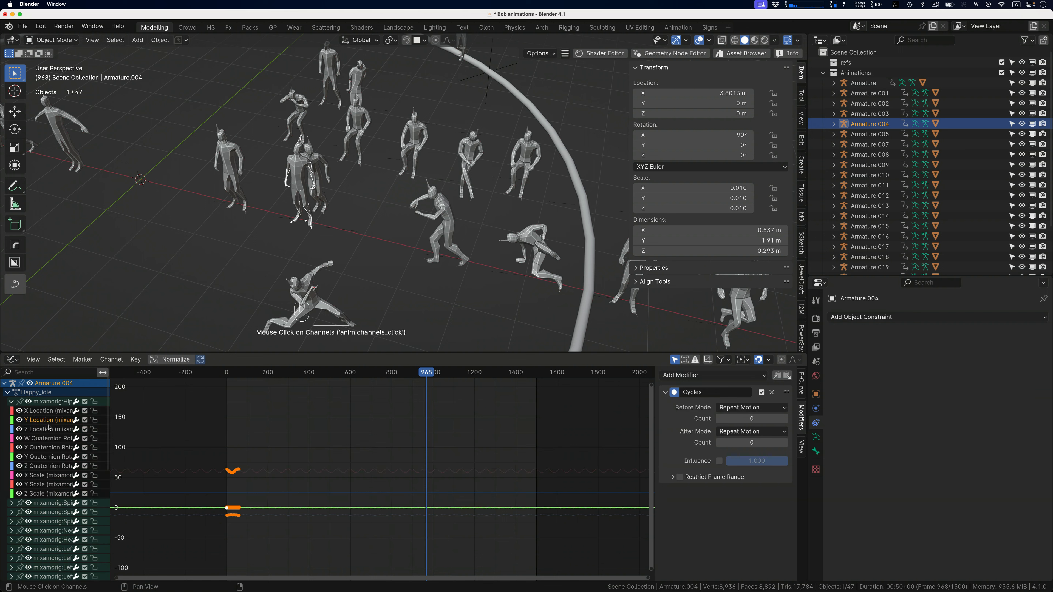
pyautogui.click(49, 430)
pyautogui.click(57, 359)
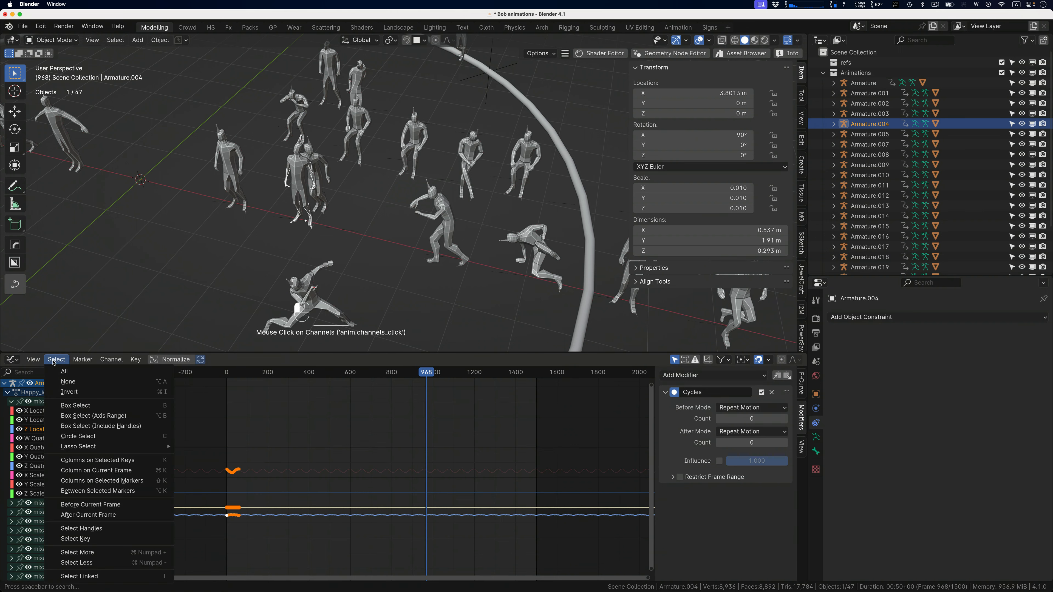
pyautogui.click(67, 372)
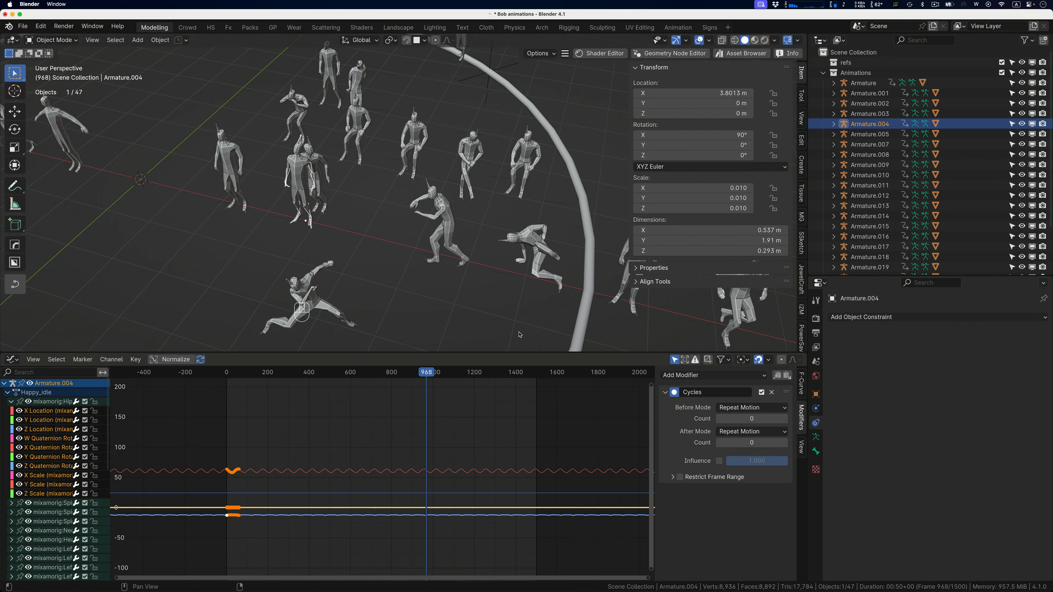
# Play the animation, follow the figures' looping motions around the scene, and stop at frame 651.
pyautogui.press('space')
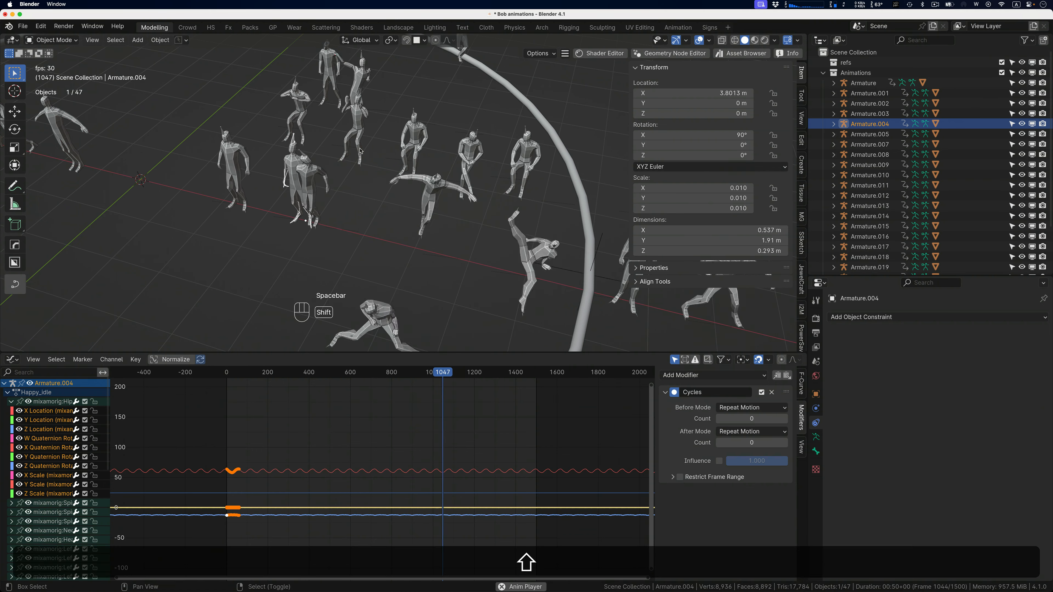
pyautogui.keyDown('shift'); pyautogui.moveTo(391, 105); pyautogui.dragTo(331, 173, button='middle'); pyautogui.keyUp('shift')
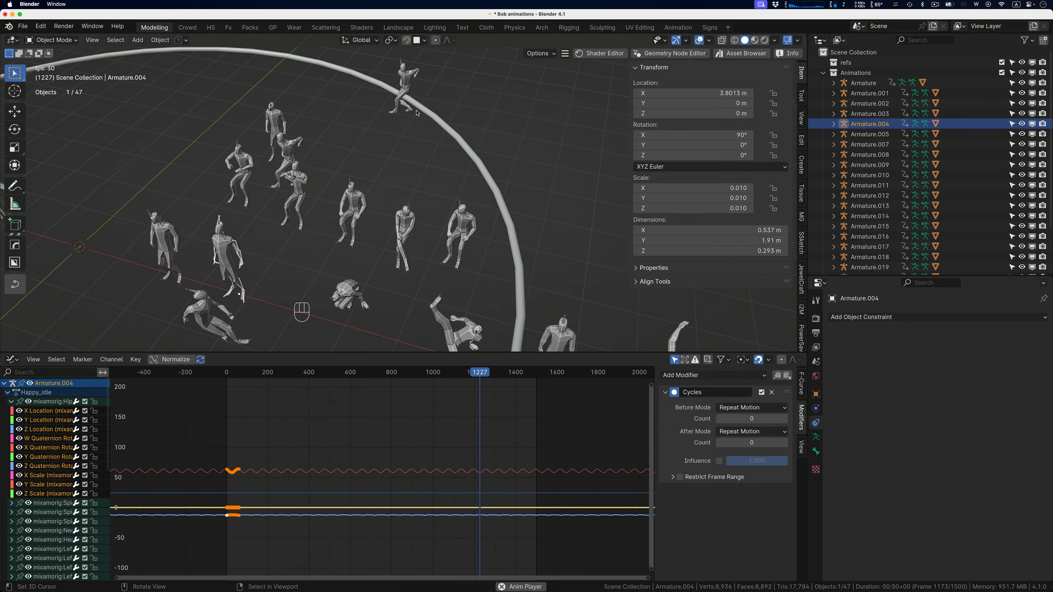
pyautogui.keyDown('shift'); pyautogui.scroll(-3, 413, 145); pyautogui.keyUp('shift')
pyautogui.keyDown('shift'); pyautogui.scroll(-5, 414, 145); pyautogui.keyUp('shift')
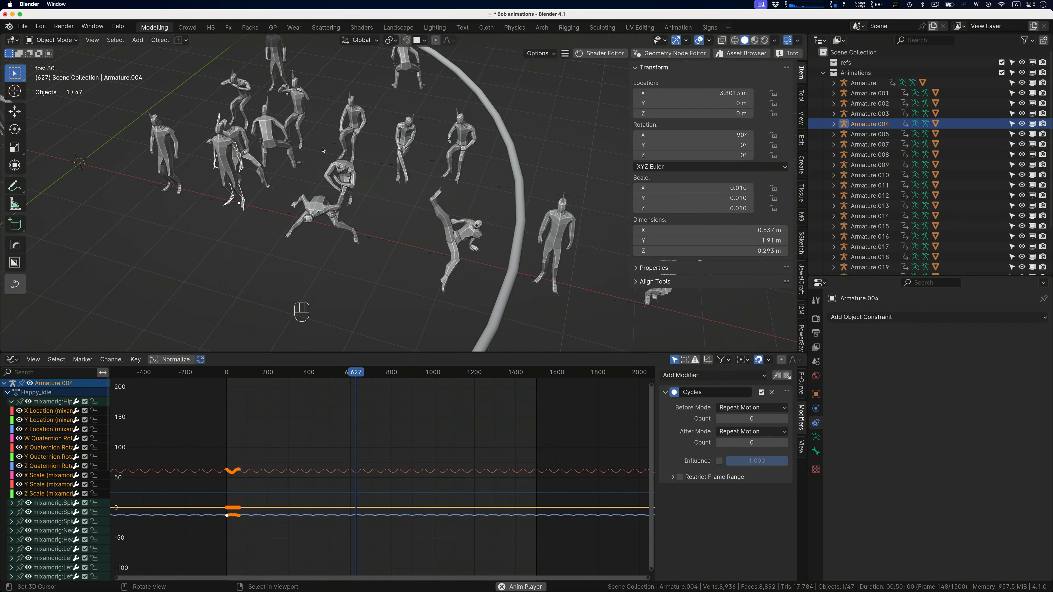
pyautogui.press('space')
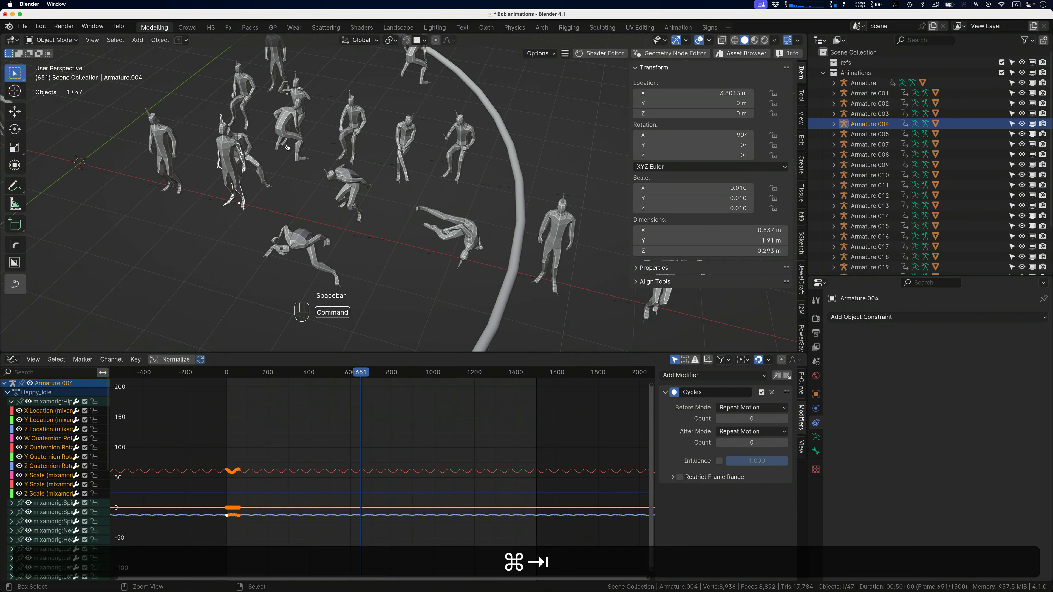
# Close the Stack Exchange question in Chrome and go to Mixamo's character library.
pyautogui.press('super+Tab')
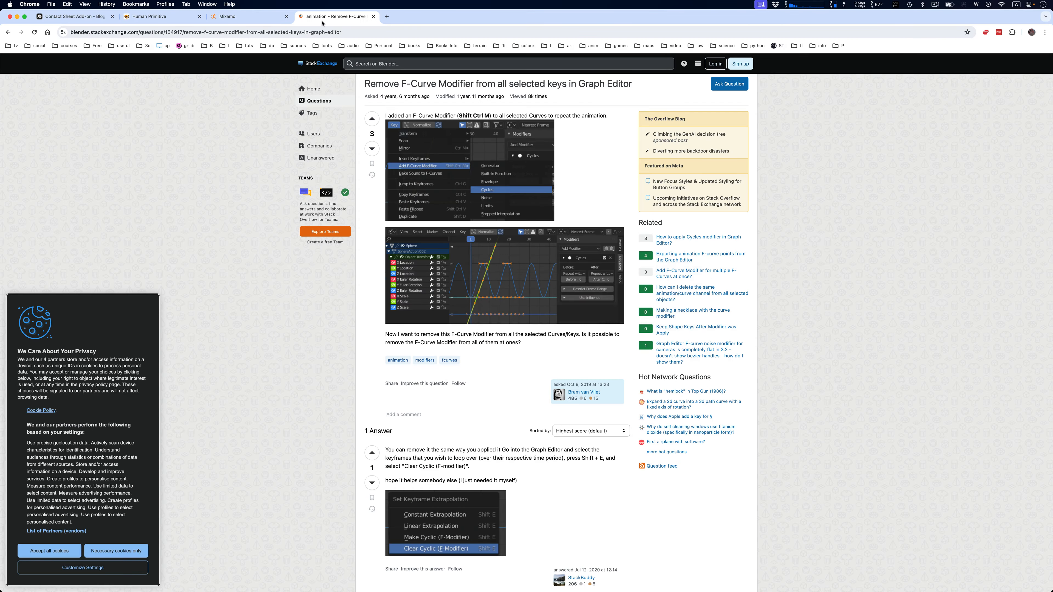
pyautogui.click(373, 16)
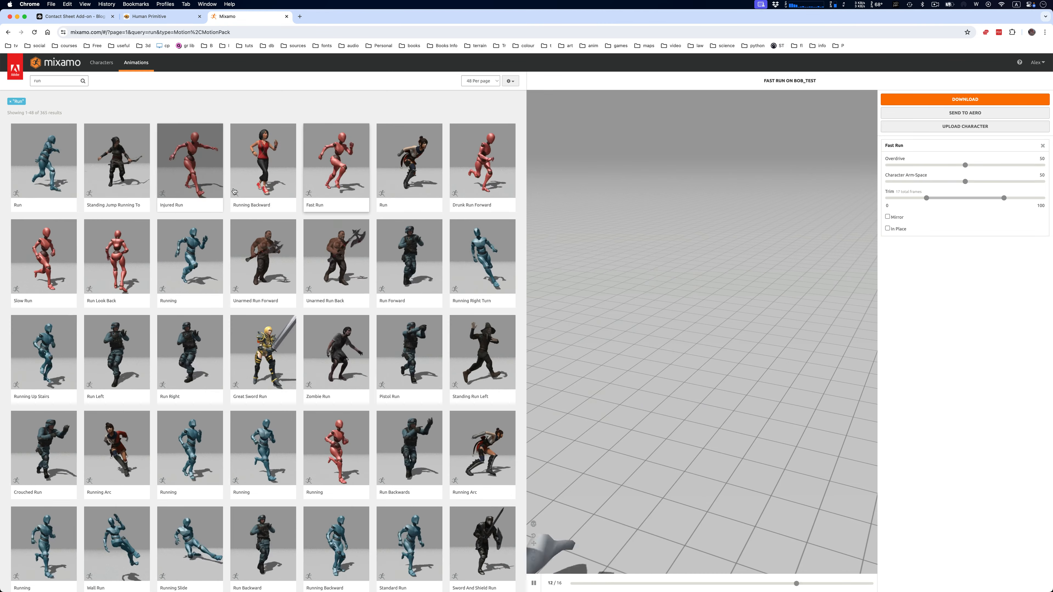
pyautogui.click(101, 63)
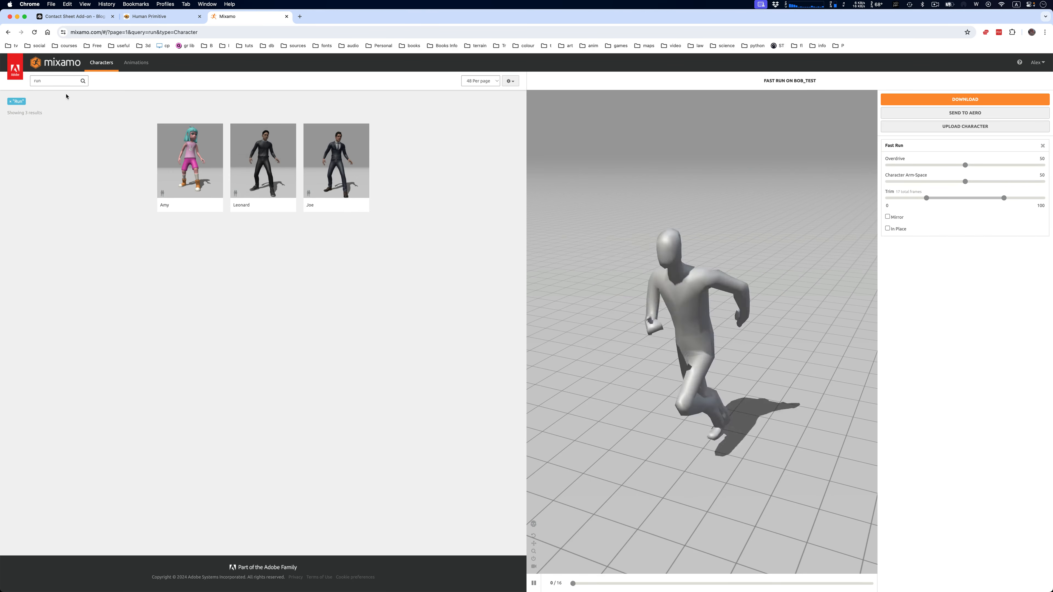
# Clear the character search and replace the current Mixamo character with Remy.
pyautogui.press('BackSpace')
pyautogui.press('BackSpace')
pyautogui.press('BackSpace')
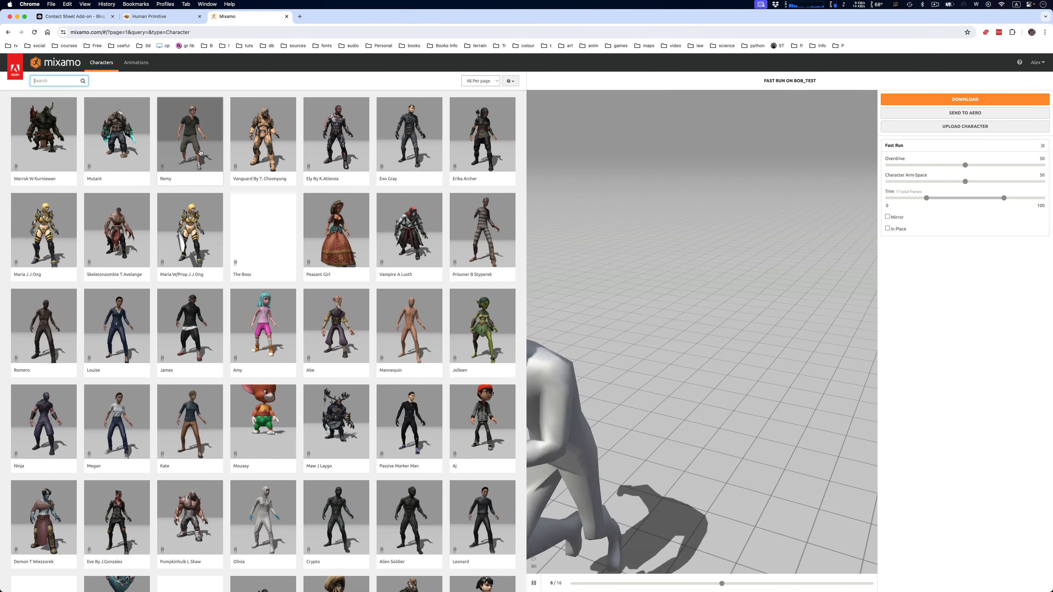
pyautogui.click(195, 150)
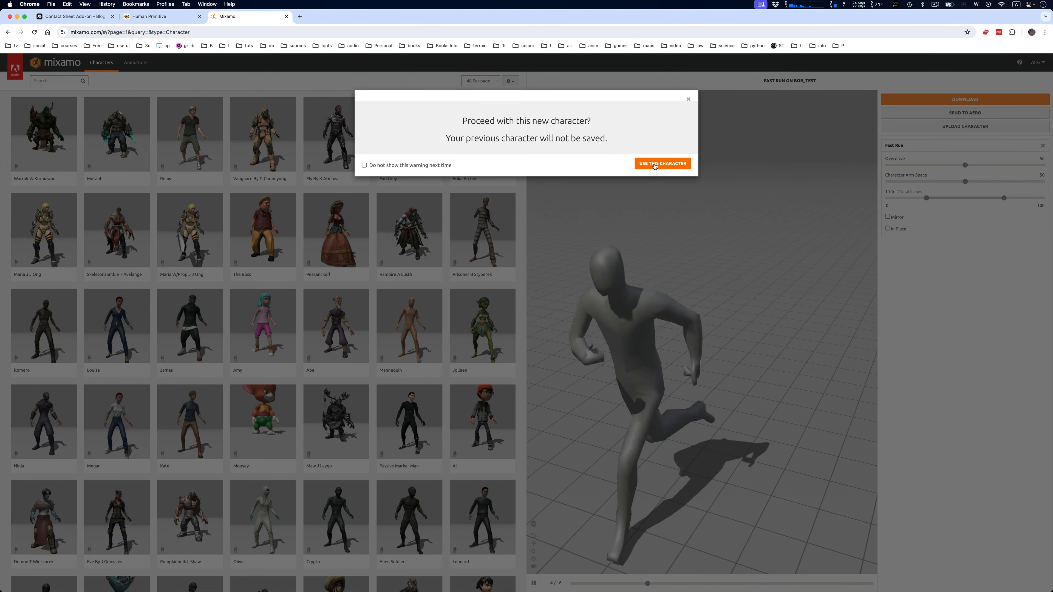
pyautogui.click(655, 164)
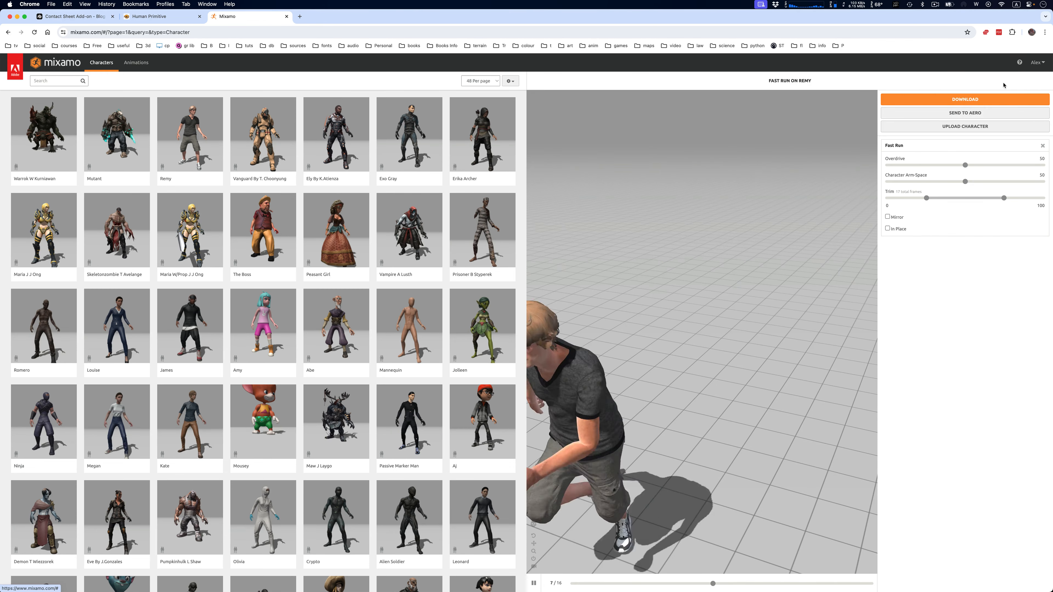
# Open Mixamo's Learn & Support article in its United Kingdom version and read how to apply and edit animations.
pyautogui.moveTo(1019, 67)
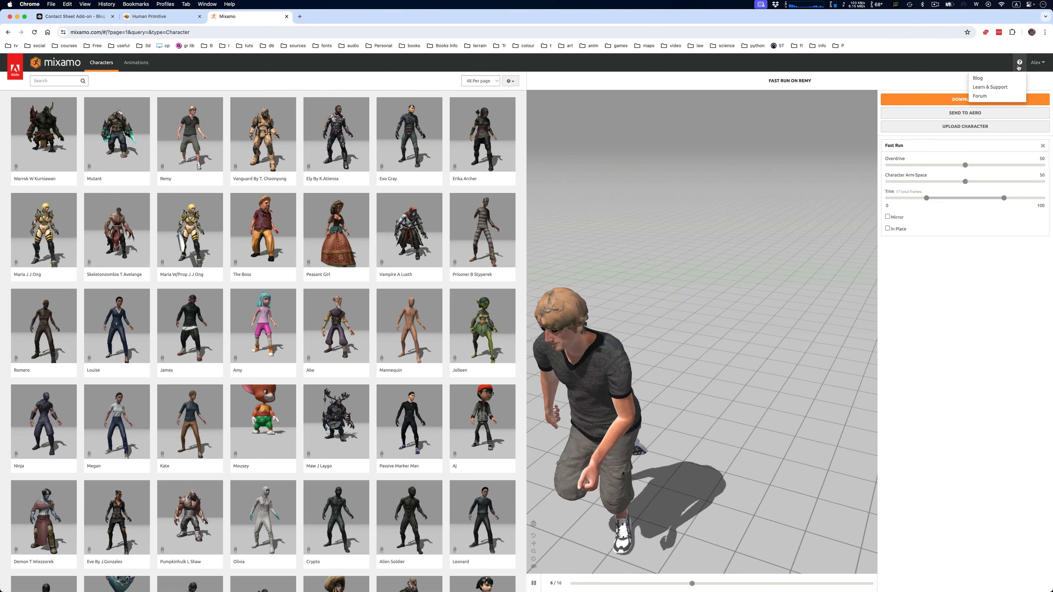
pyautogui.click(1009, 87)
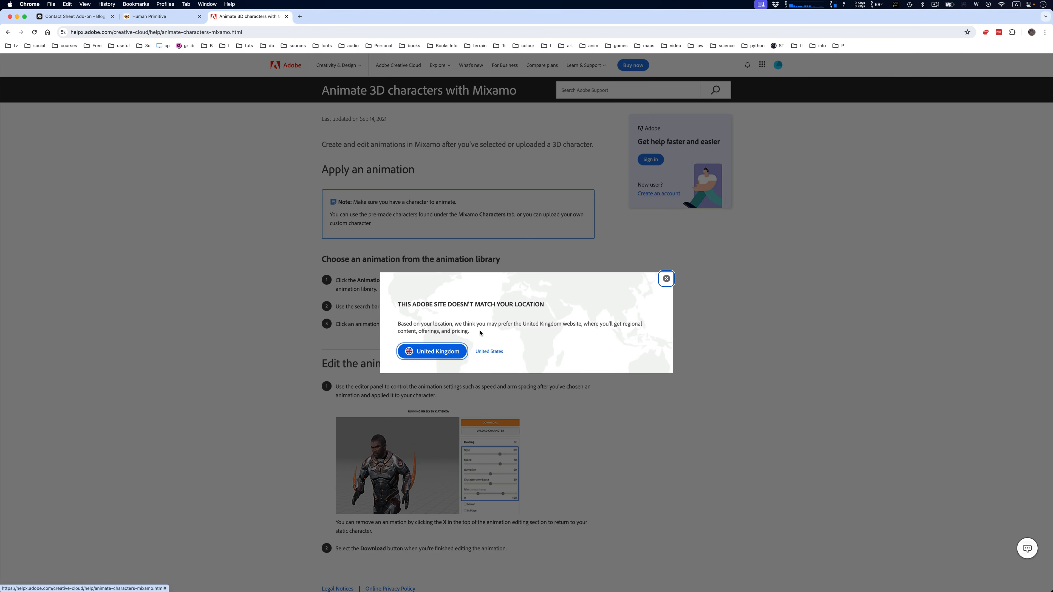
pyautogui.click(438, 352)
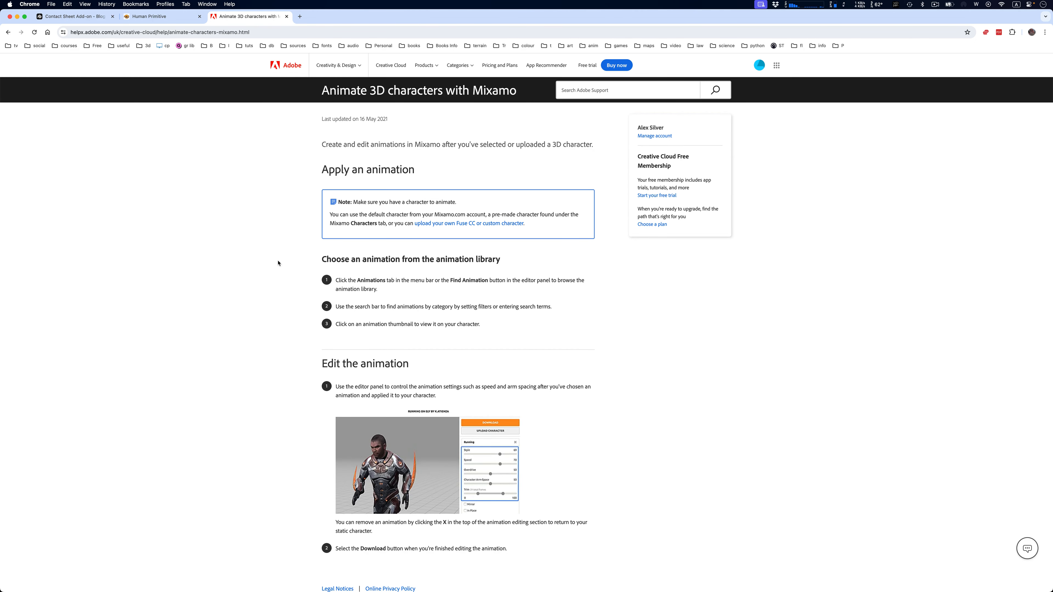
pyautogui.scroll(-5, 278, 263)
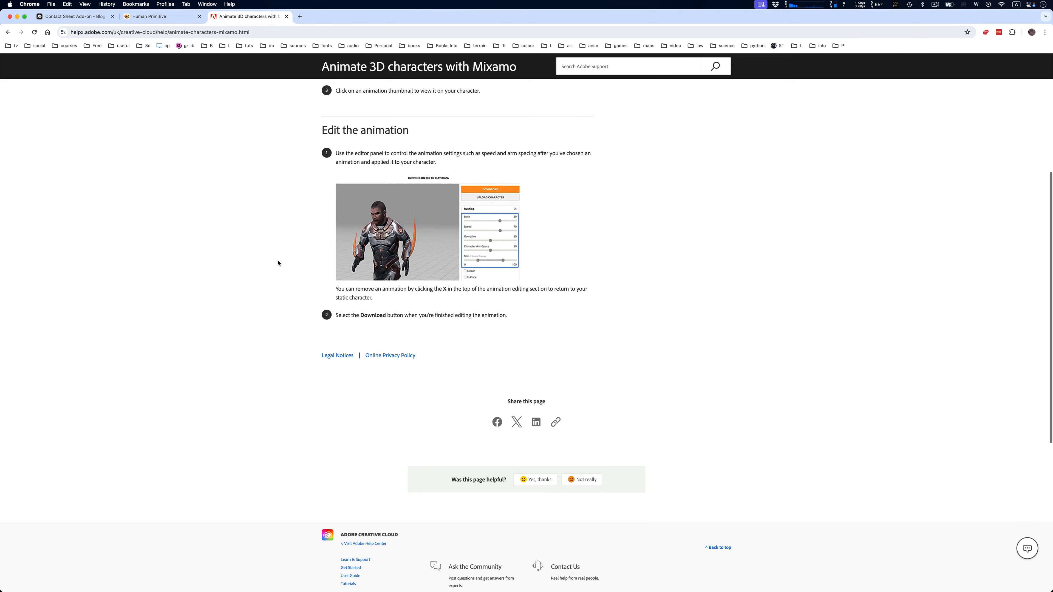
pyautogui.scroll(-1, 278, 263)
pyautogui.scroll(3, 278, 263)
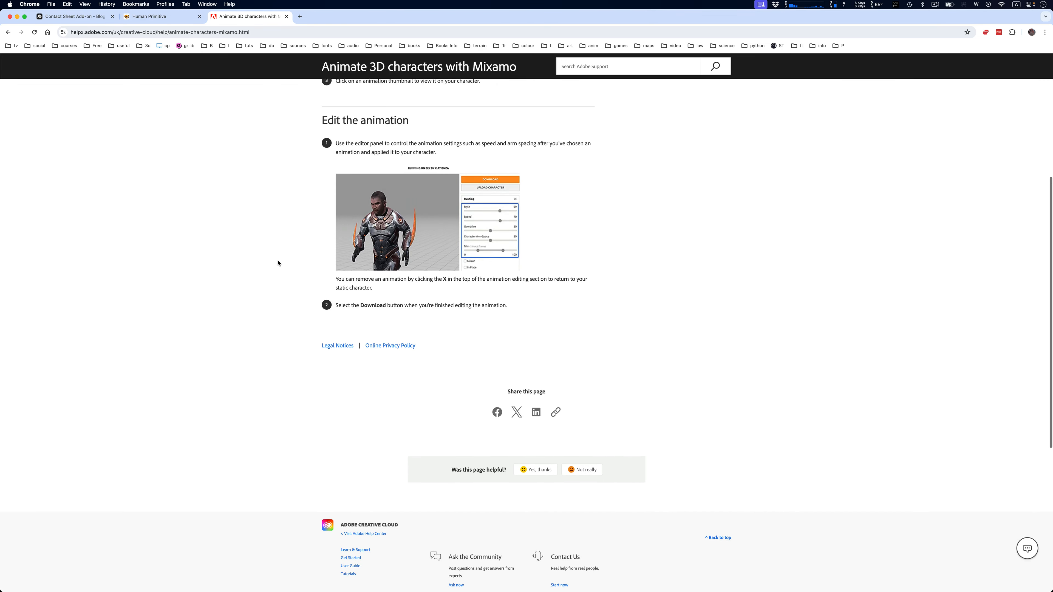
pyautogui.scroll(2, 278, 263)
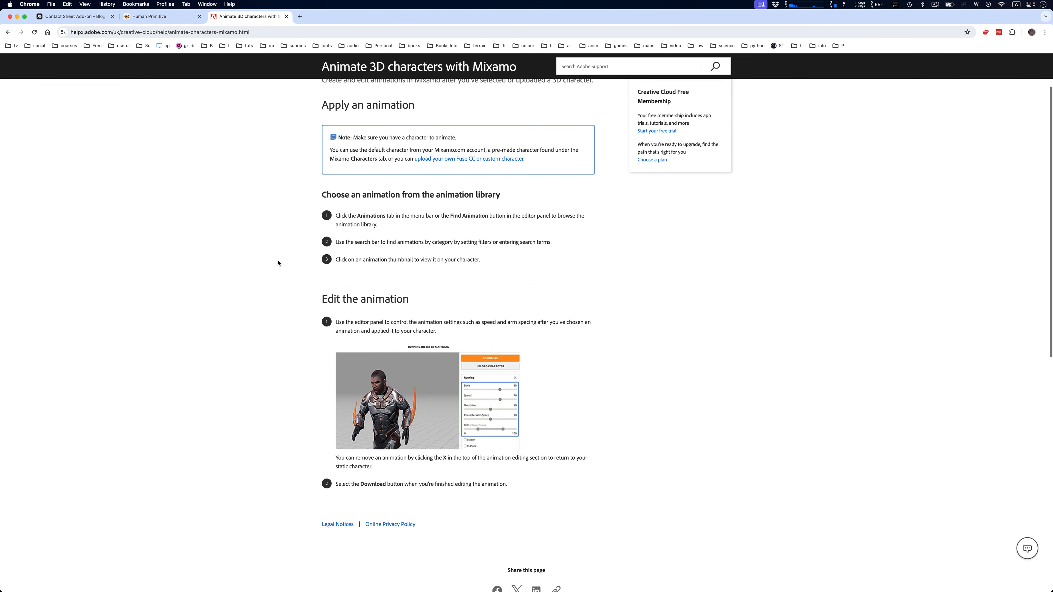
pyautogui.scroll(2, 278, 263)
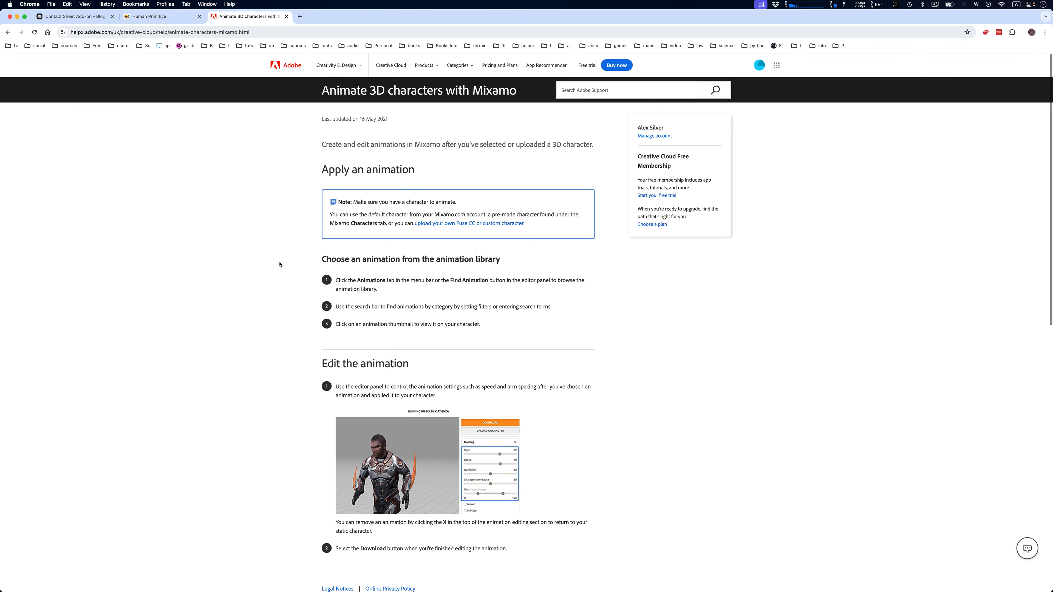
# Return from the Adobe help article to Mixamo's walk animations through the browsing history.
pyautogui.click(6, 32)
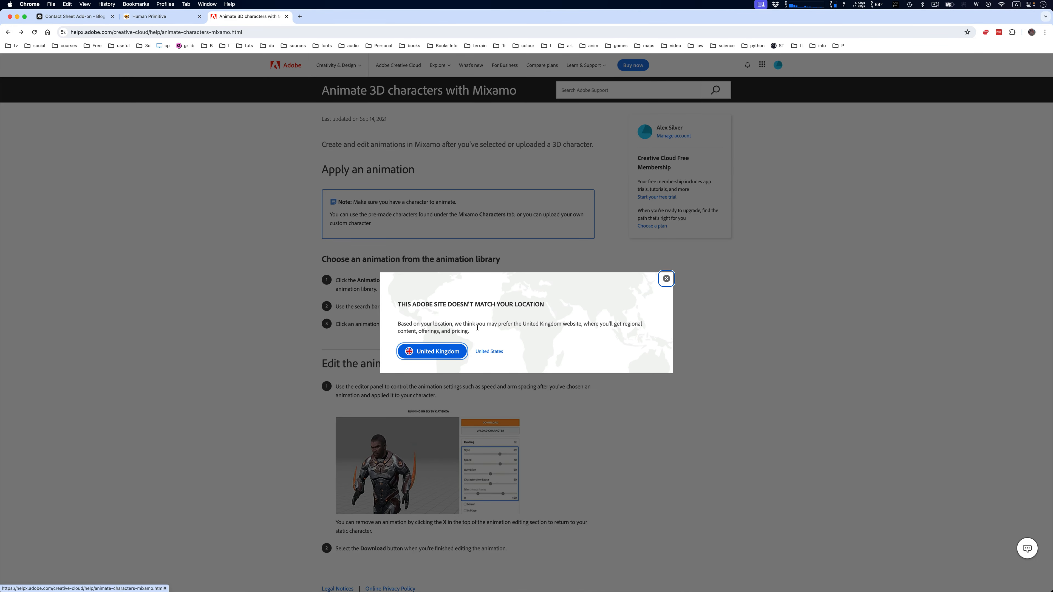
pyautogui.click(448, 352)
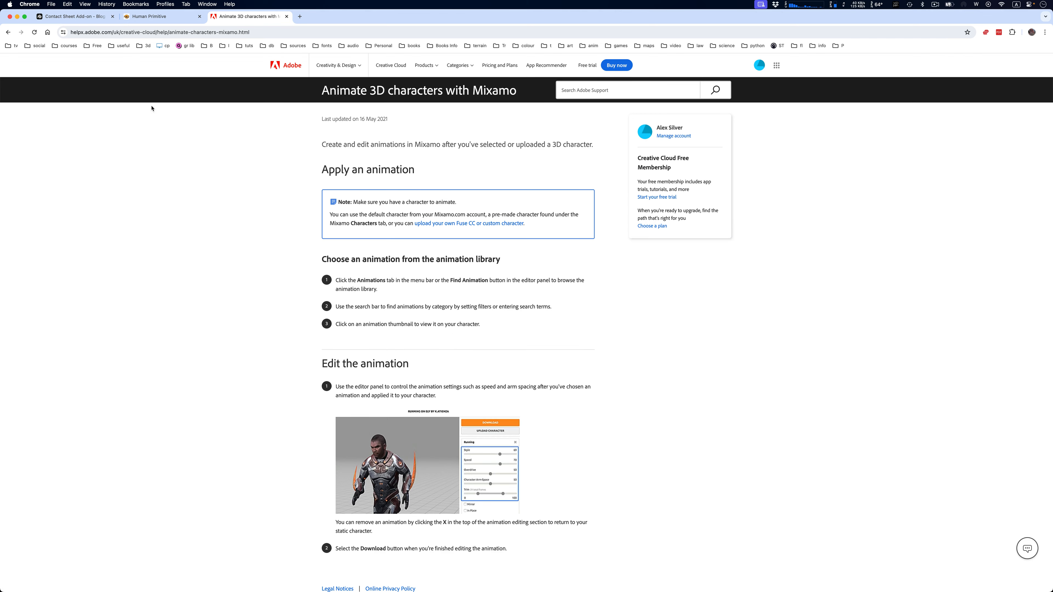
pyautogui.click(8, 33)
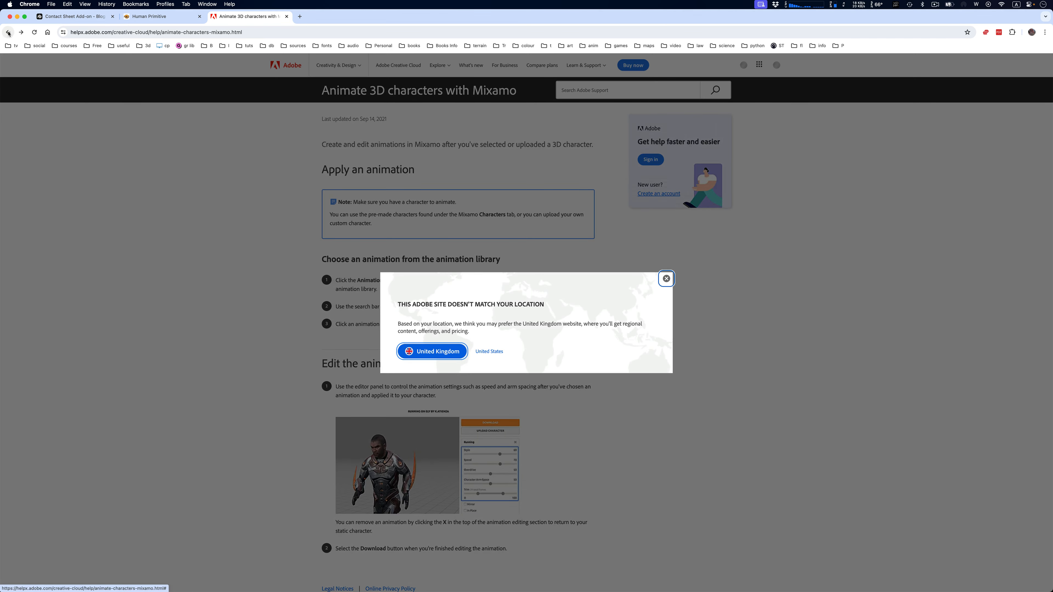
pyautogui.rightClick(9, 33)
pyautogui.click(25, 77)
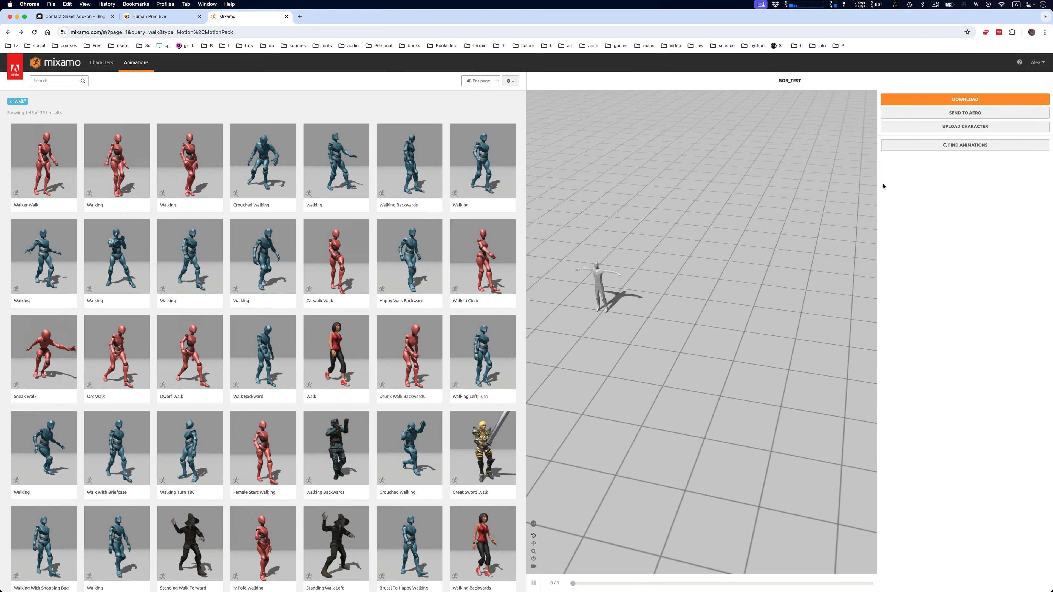
pyautogui.click(1038, 62)
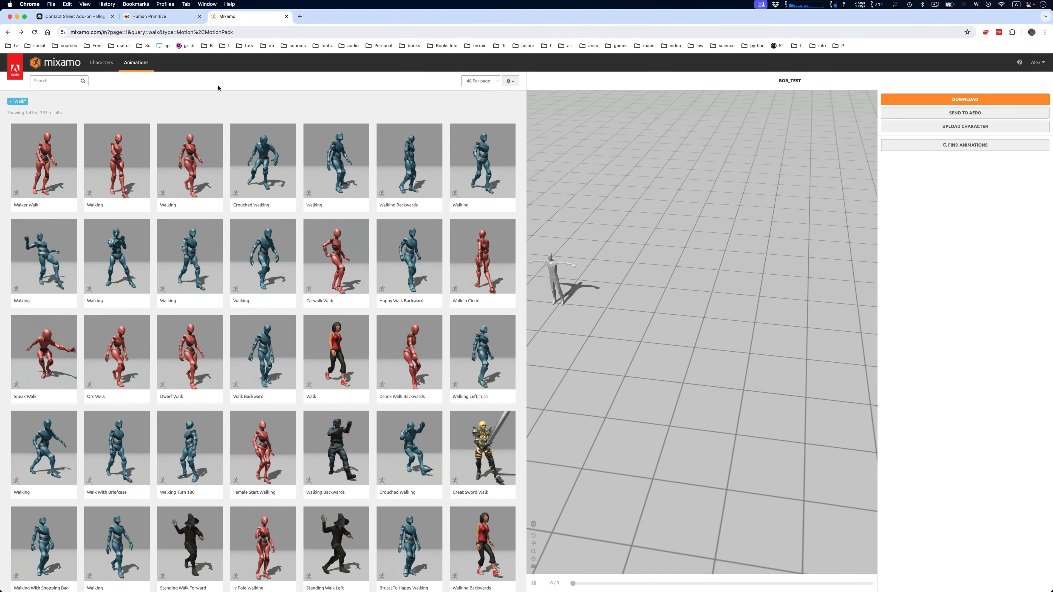
pyautogui.scroll(-1, 227, 91)
pyautogui.scroll(1, 227, 91)
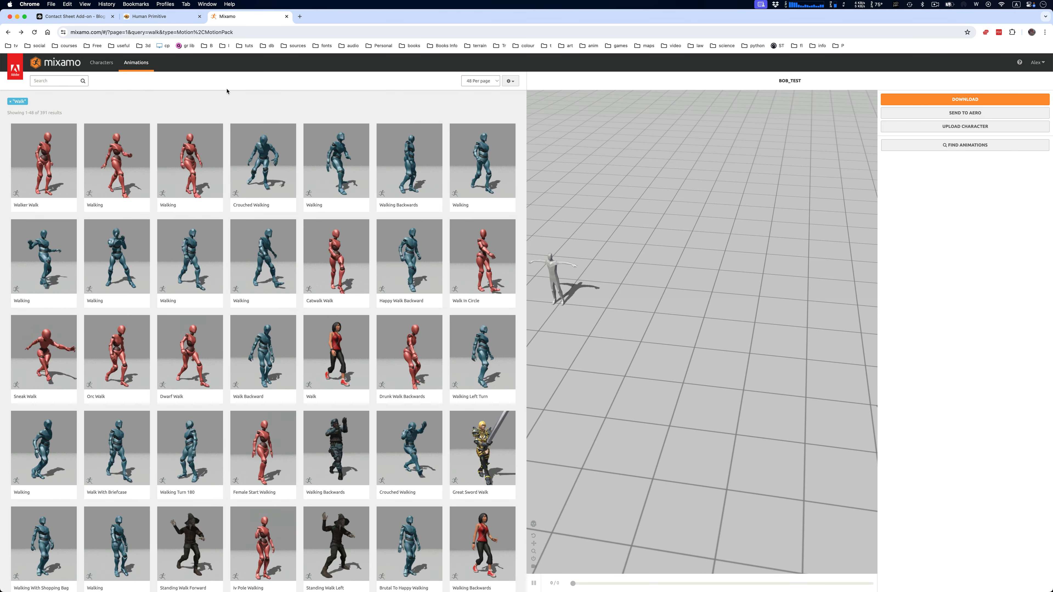
# Switch back to Blender and examine the whole arrangement of animated figures and the surrounding ring from a distance.
pyautogui.press('super+Tab')
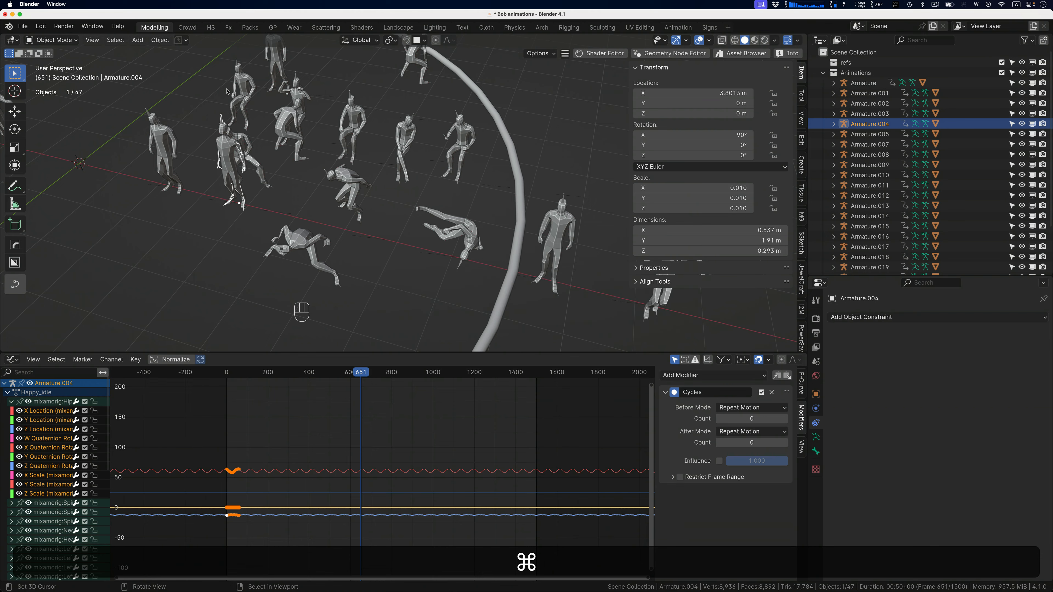
pyautogui.keyDown('ctrl'); pyautogui.scroll(-5, 399, 176); pyautogui.keyUp('ctrl')
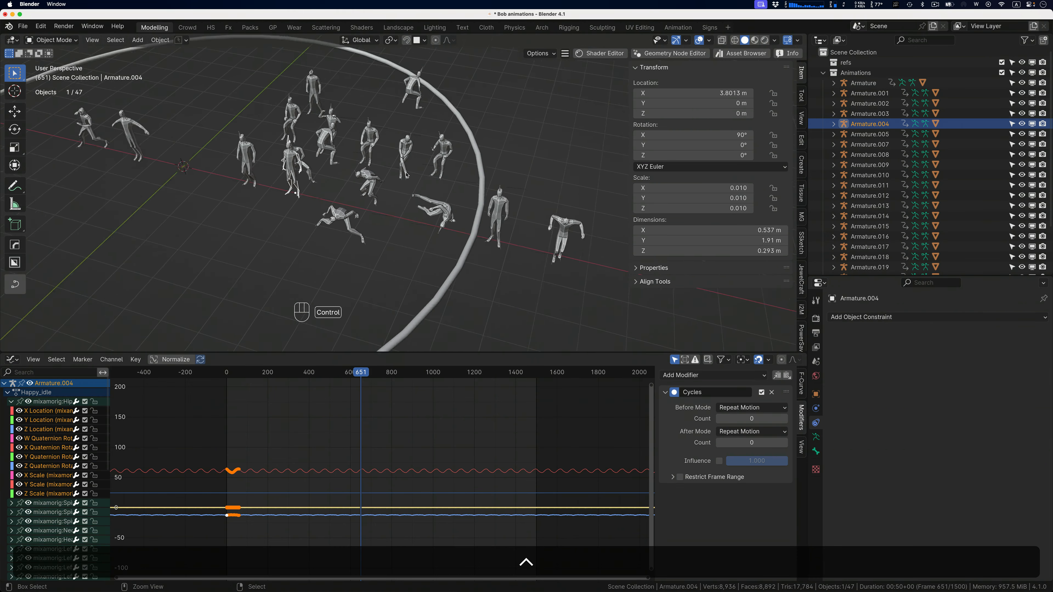
pyautogui.keyDown('ctrl'); pyautogui.scroll(-3, 406, 175); pyautogui.keyUp('ctrl')
pyautogui.hscroll(5, 406, 175)
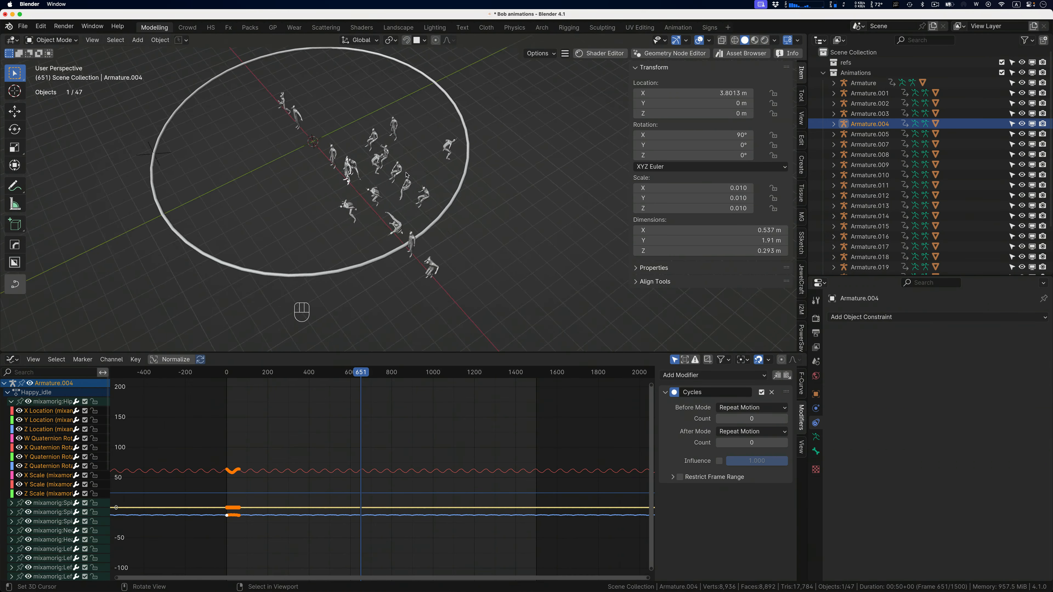
pyautogui.hscroll(-4, 407, 175)
pyautogui.hscroll(-4, 407, 175)
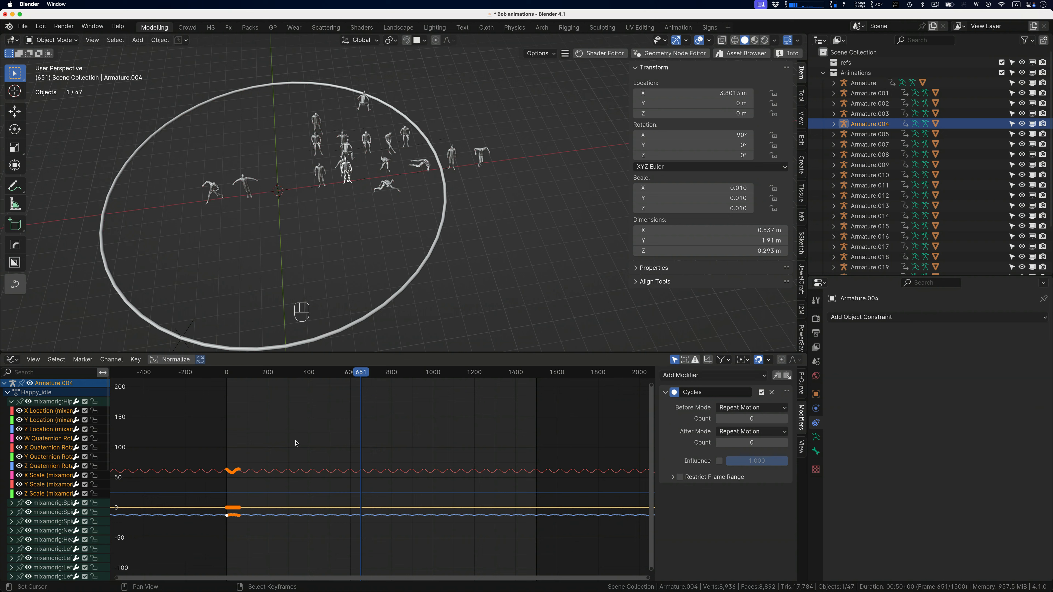
# Open the F-curve extrapolation options for the selected hips curves of Armature.004.
pyautogui.hotkey('shift', 'e')
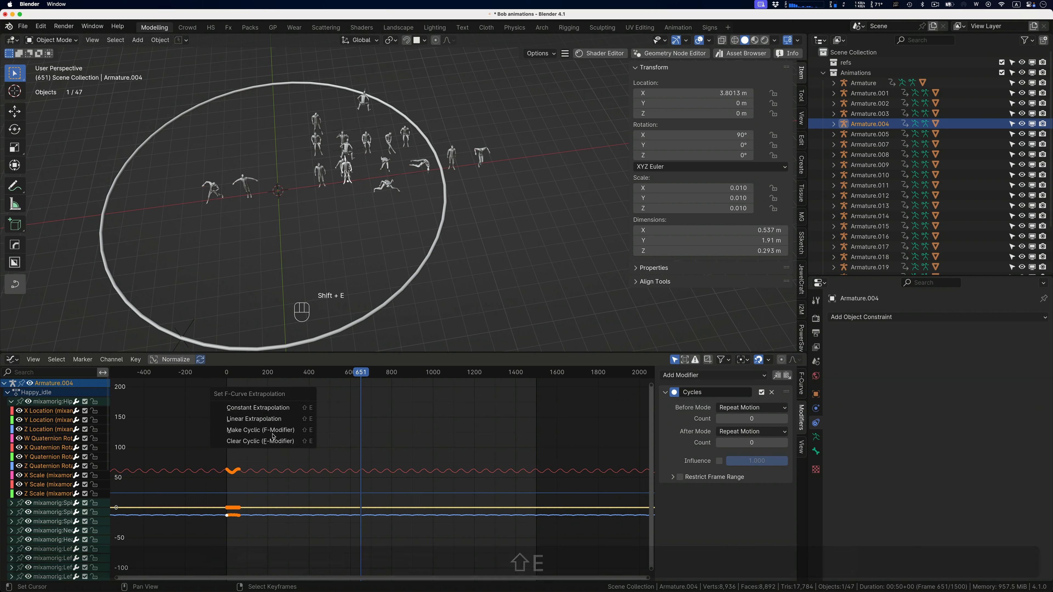